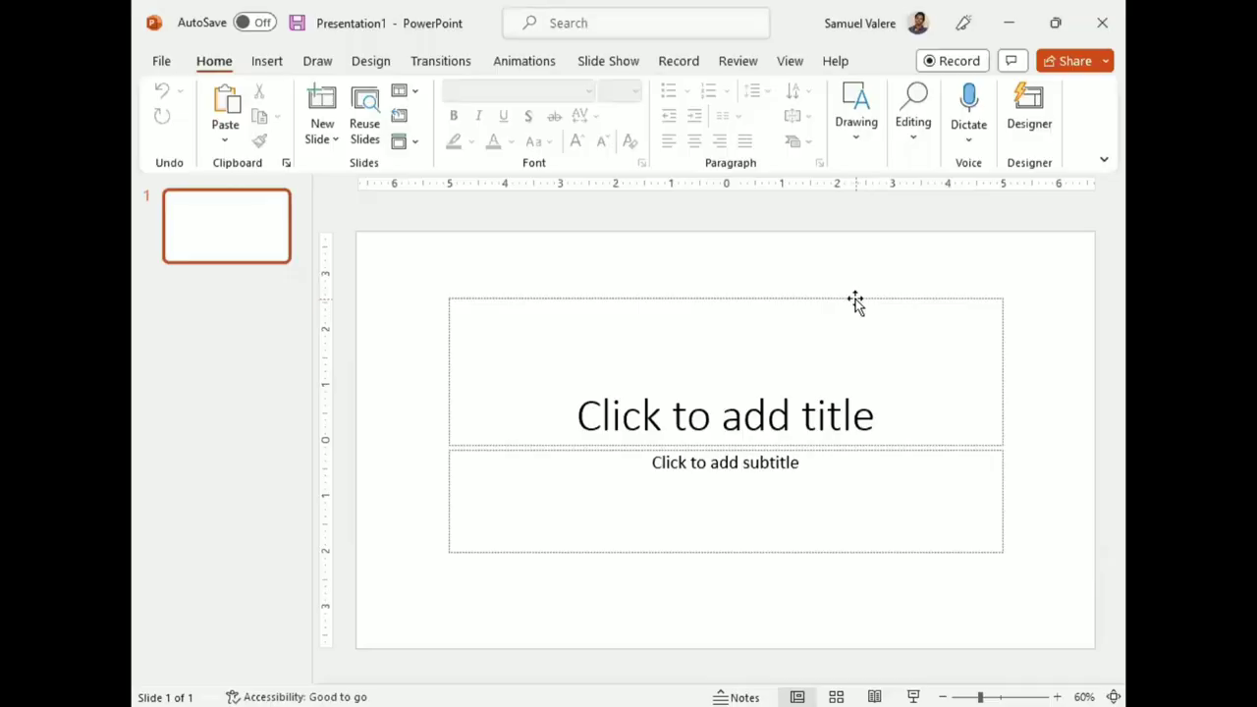
- Delete the title and subtitle placeholders from the slide
{"action": "left_click", "coordinate": [851, 297]}
{"action": "key", "text": "Delete"}
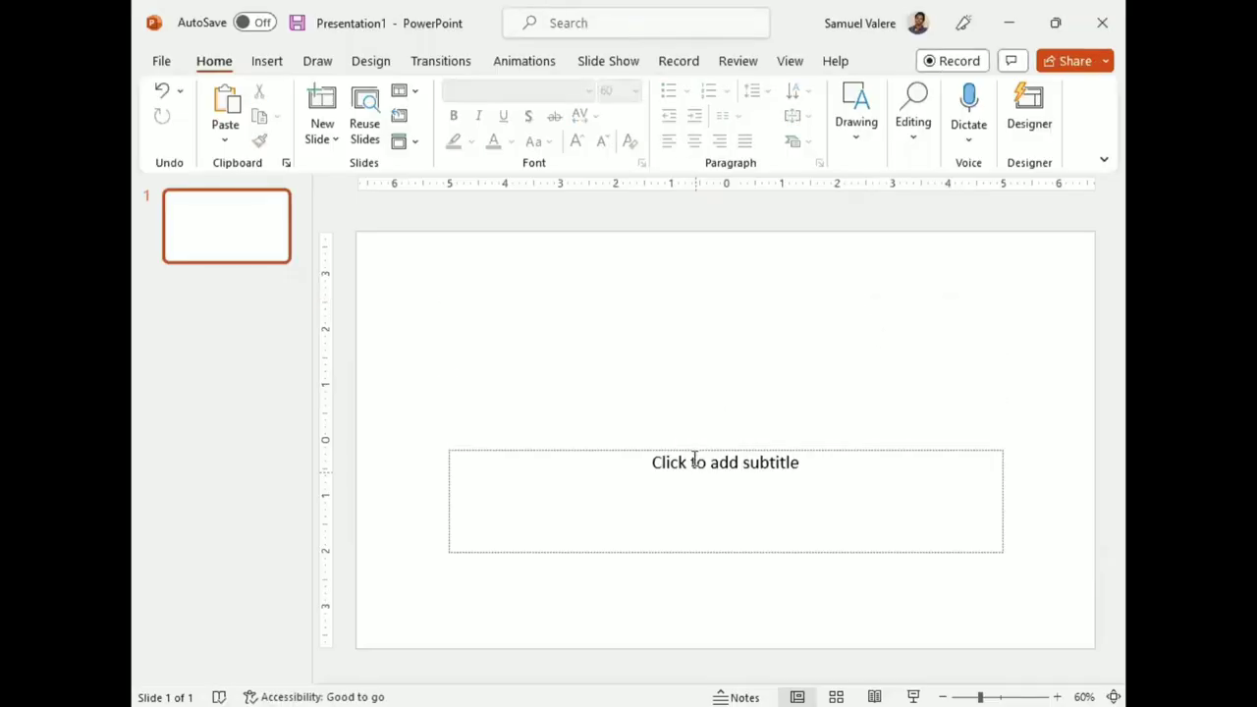
{"action": "left_click", "coordinate": [693, 448]}
{"action": "key", "text": "Delete"}
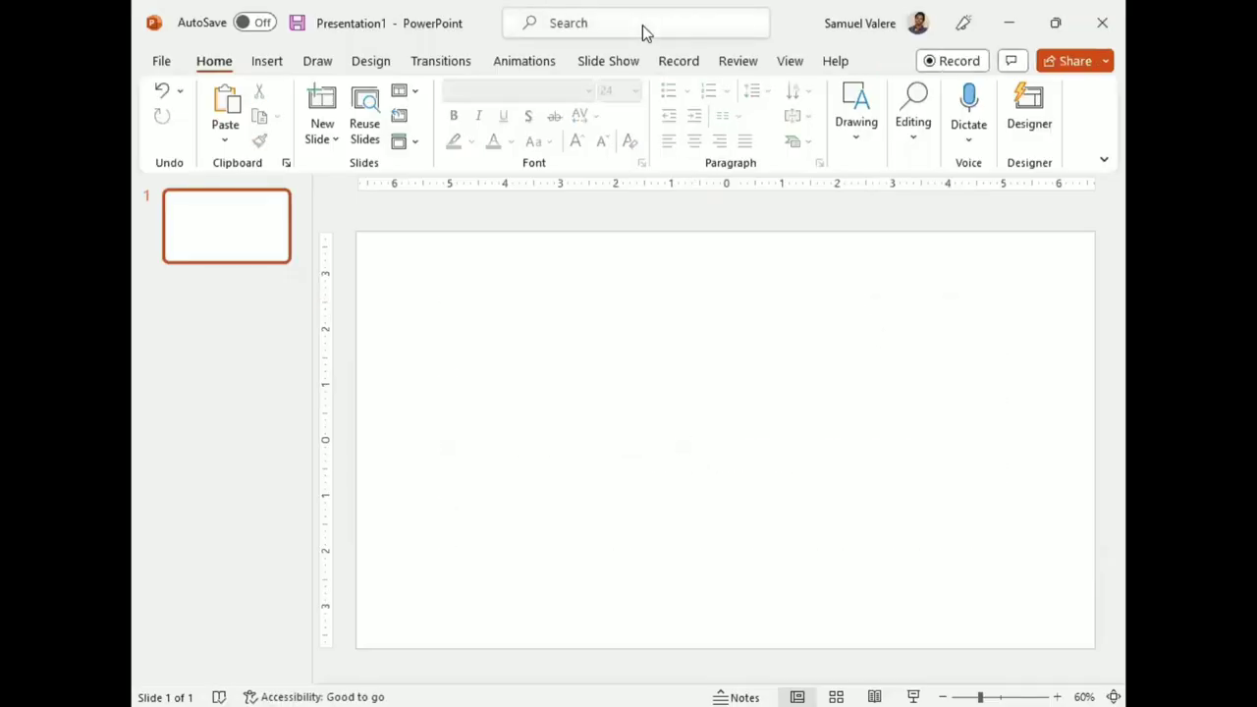
- Set a custom slide size of 6 in wide by 5 in high, choosing Ensure Fit
{"action": "left_click", "coordinate": [642, 24]}
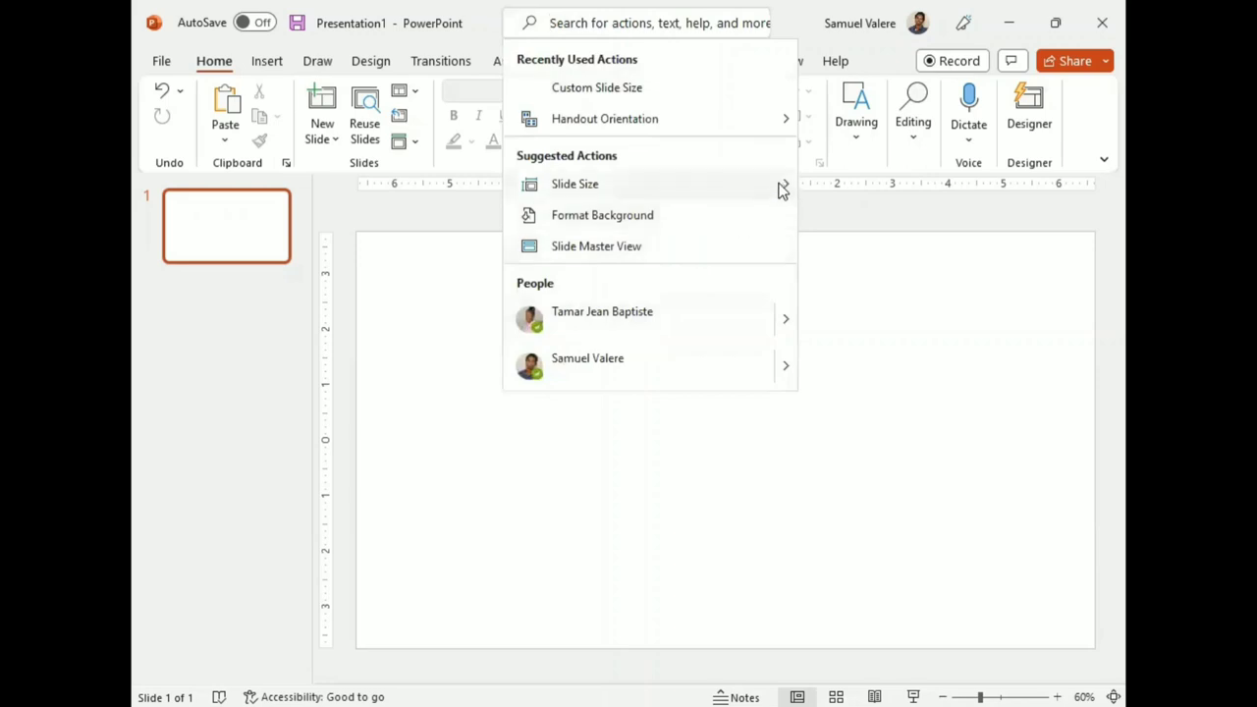
{"action": "mouse_move", "coordinate": [782, 189]}
{"action": "left_click", "coordinate": [868, 284]}
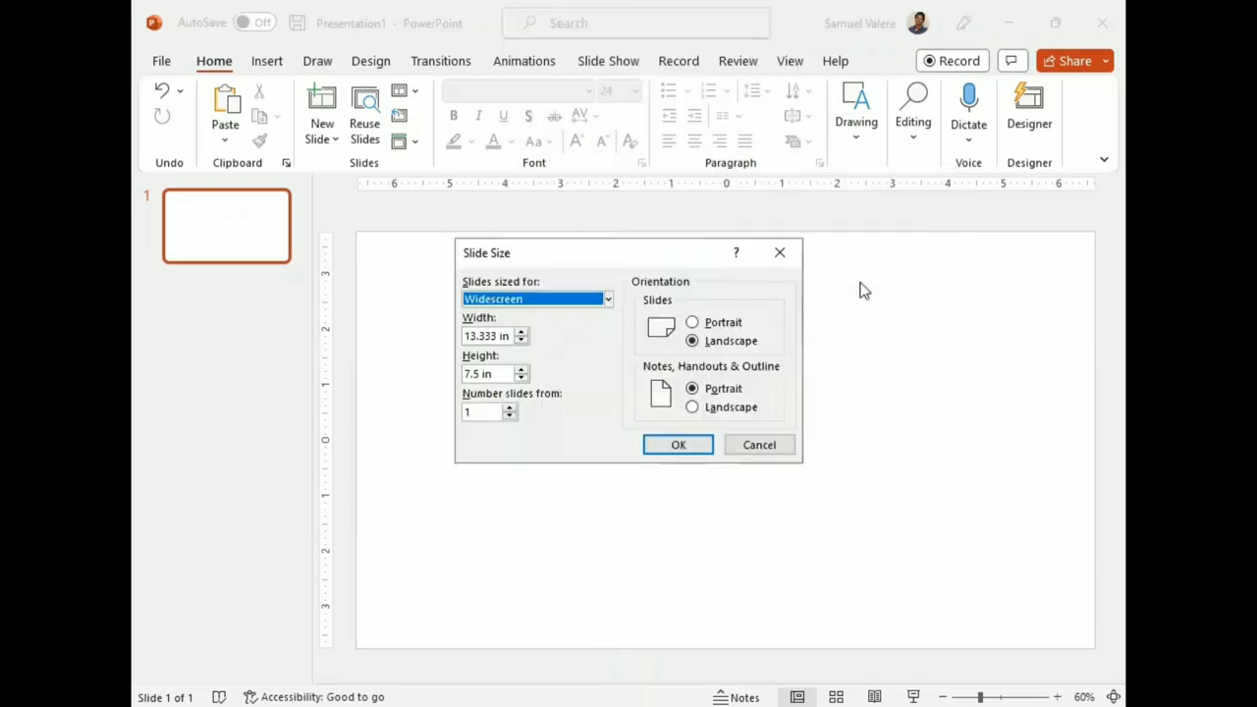
{"action": "double_click", "coordinate": [467, 335]}
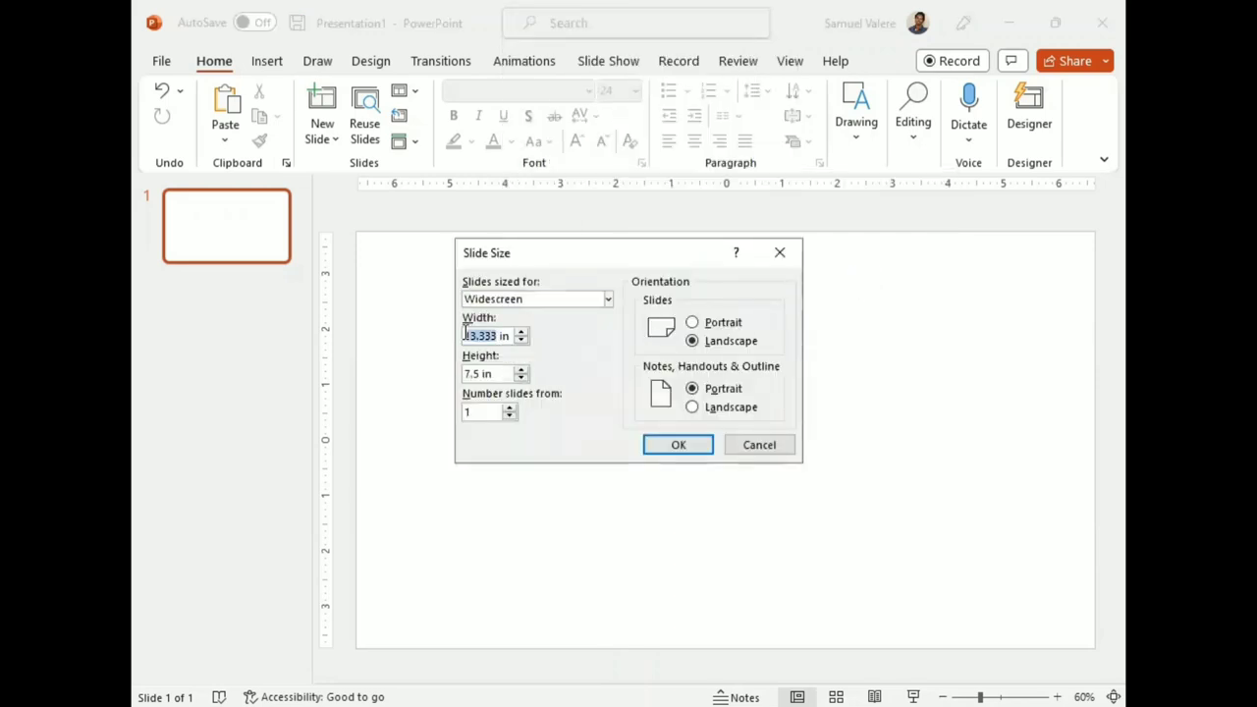
{"action": "type", "text": "6"}
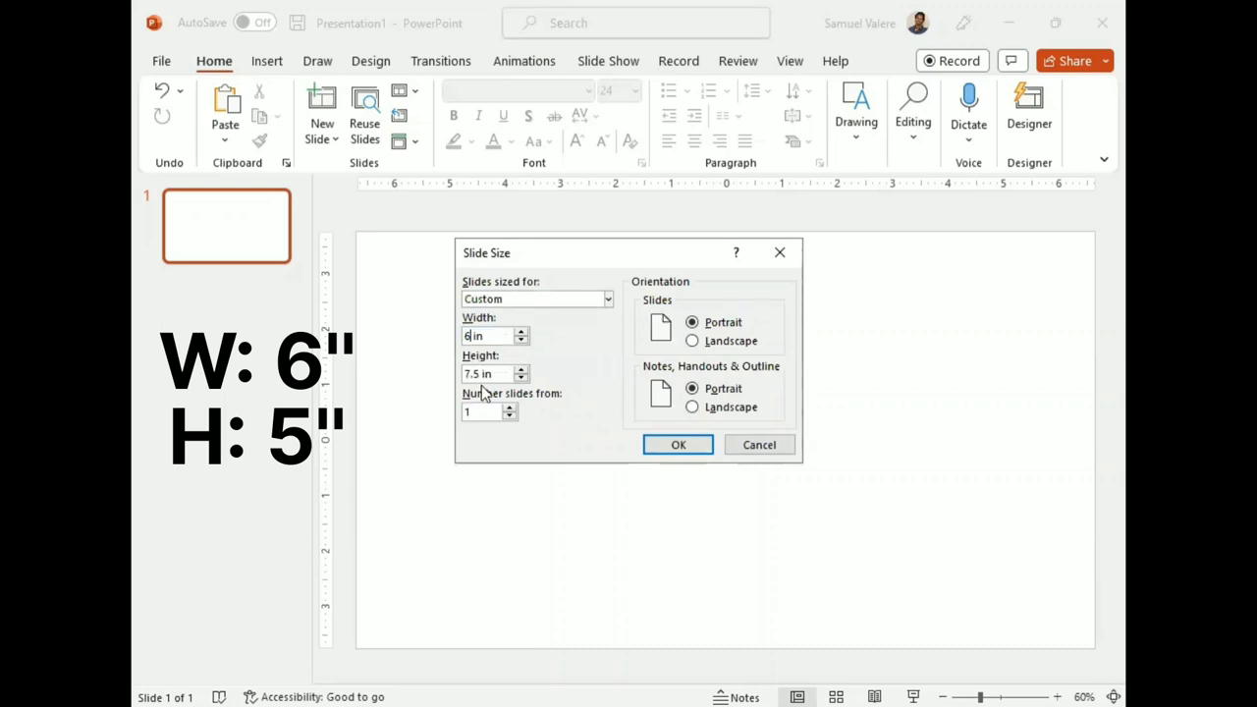
{"action": "type", "text": "5"}
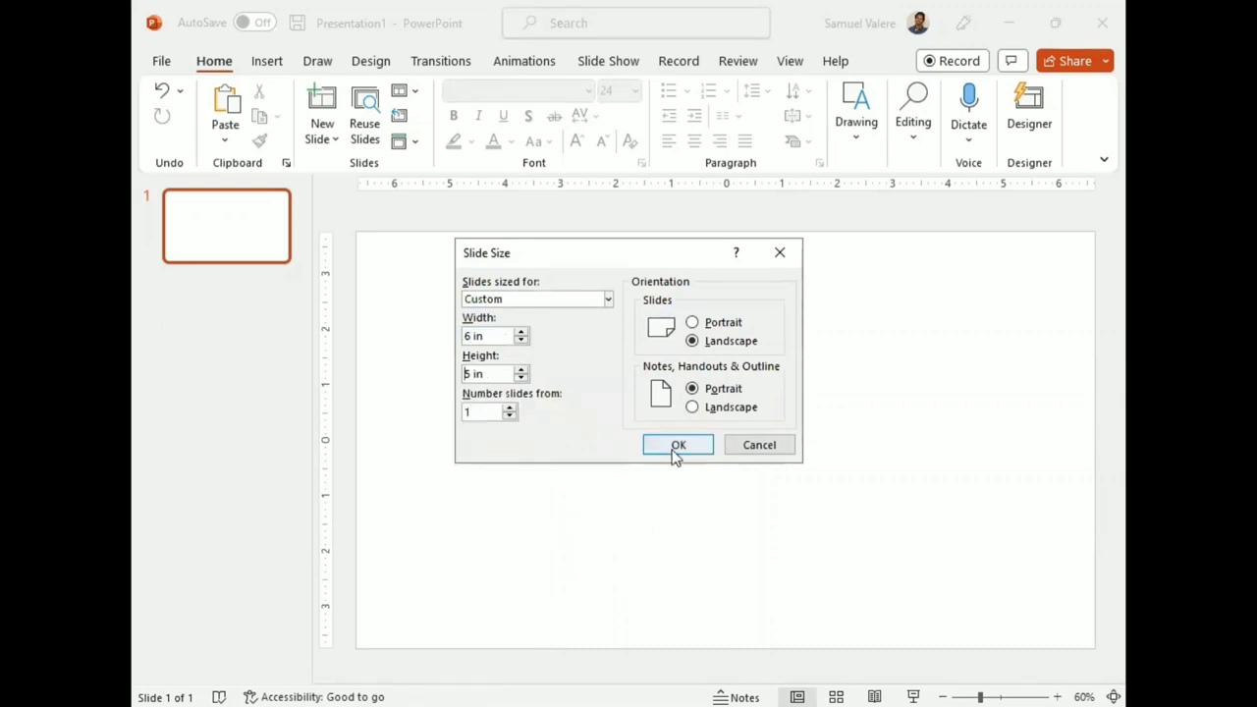
{"action": "left_click", "coordinate": [686, 445]}
{"action": "left_click", "coordinate": [751, 381]}
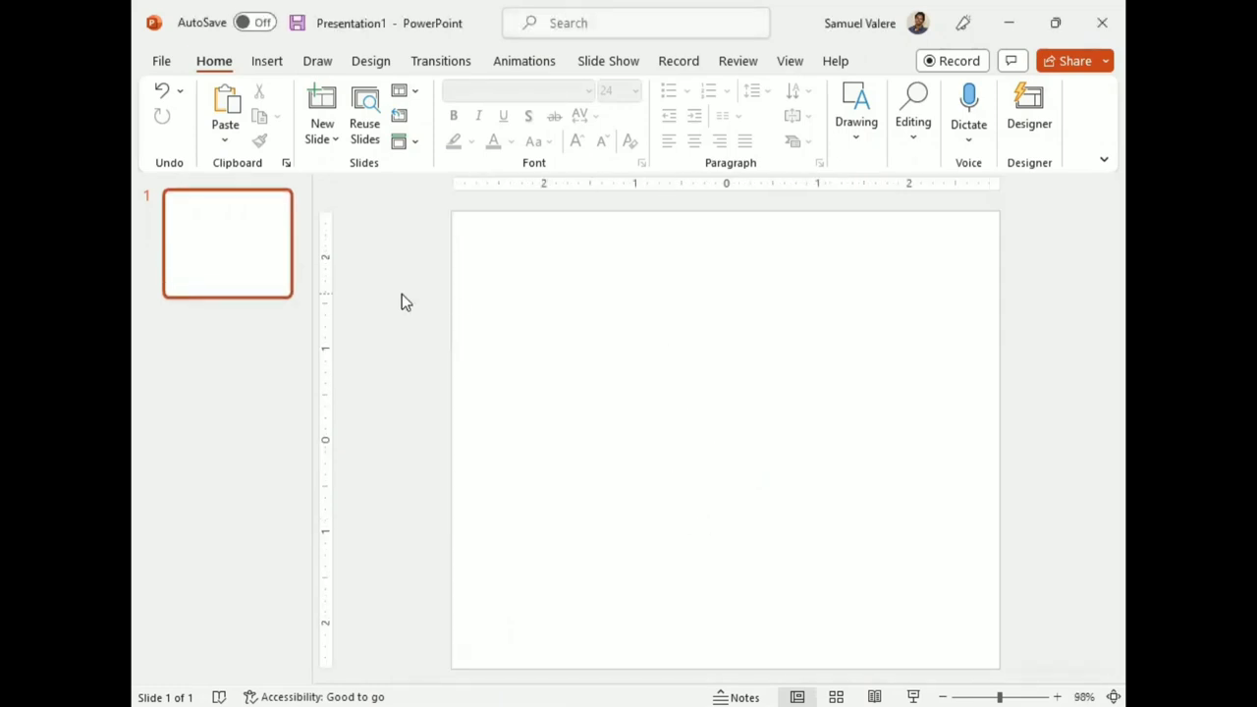
- Insert the elegant background photo from picture folder 2 onto the slide
{"action": "left_click", "coordinate": [270, 63]}
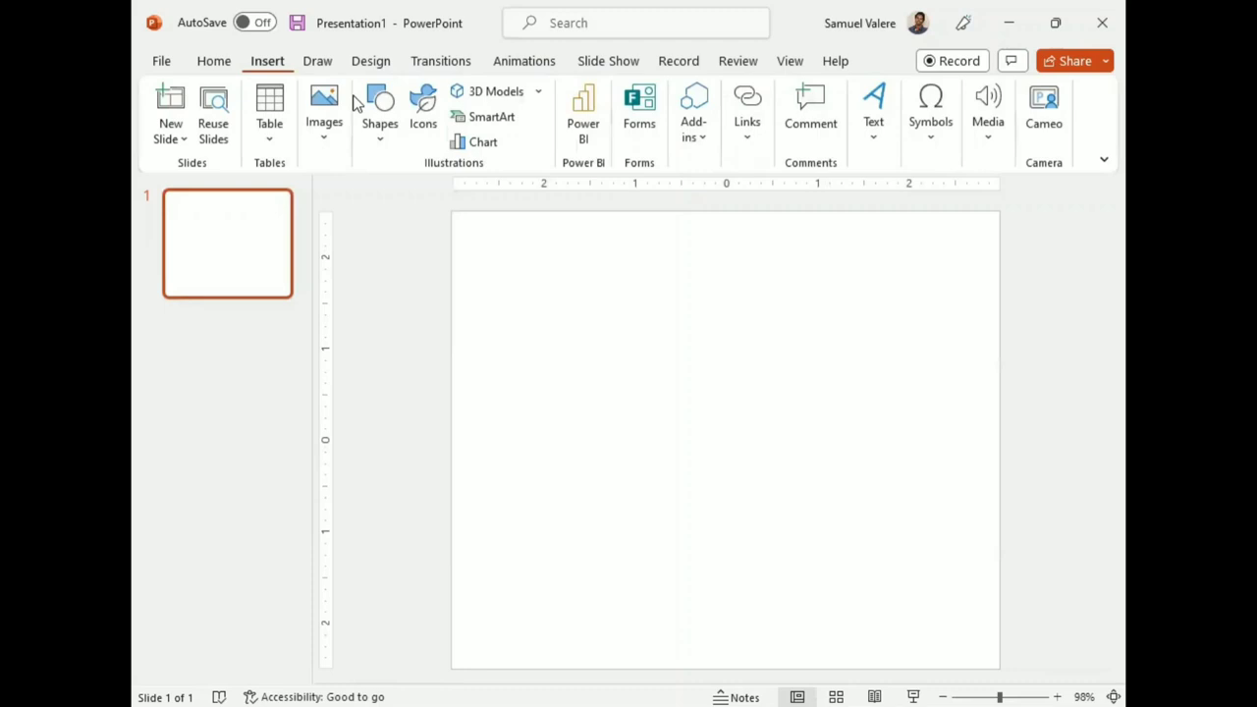
{"action": "left_click", "coordinate": [330, 144]}
{"action": "left_click", "coordinate": [325, 198]}
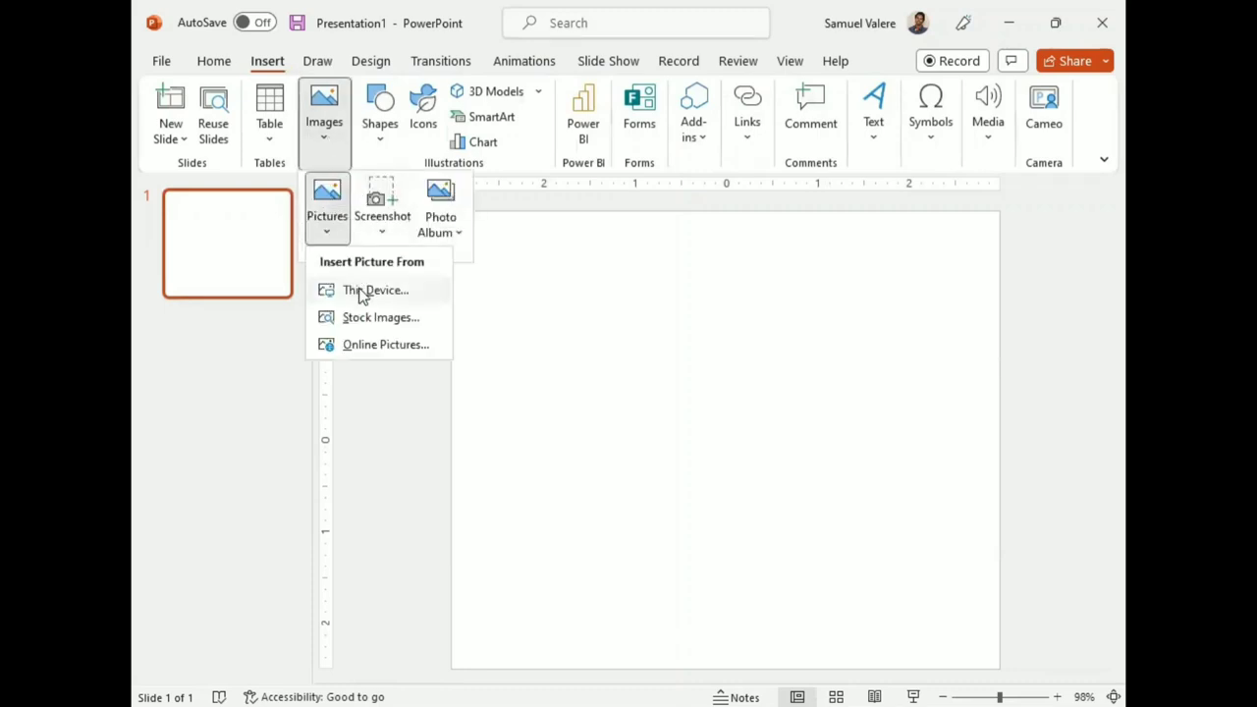
{"action": "left_click", "coordinate": [362, 290]}
{"action": "scroll", "coordinate": [245, 255], "scroll_direction": "up", "scroll_amount": 3}
{"action": "scroll", "coordinate": [247, 253], "scroll_direction": "up", "scroll_amount": 3}
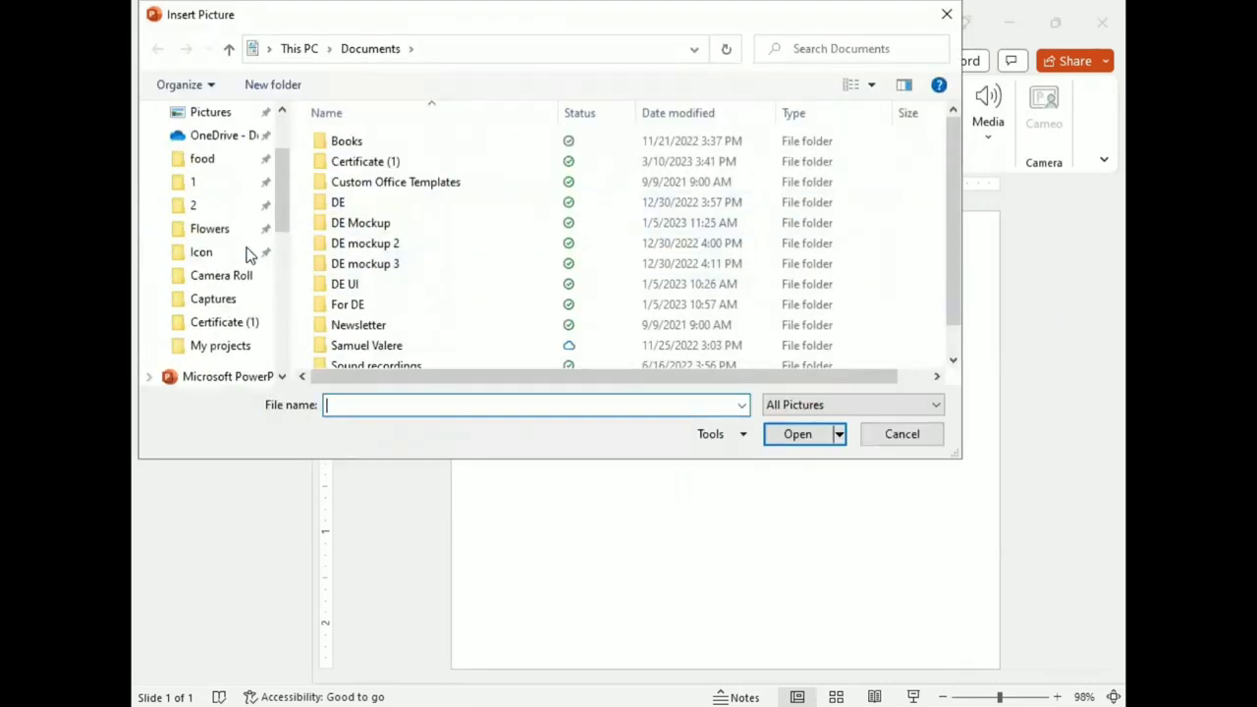
{"action": "left_click", "coordinate": [196, 206]}
{"action": "scroll", "coordinate": [693, 255], "scroll_direction": "down", "scroll_amount": 3}
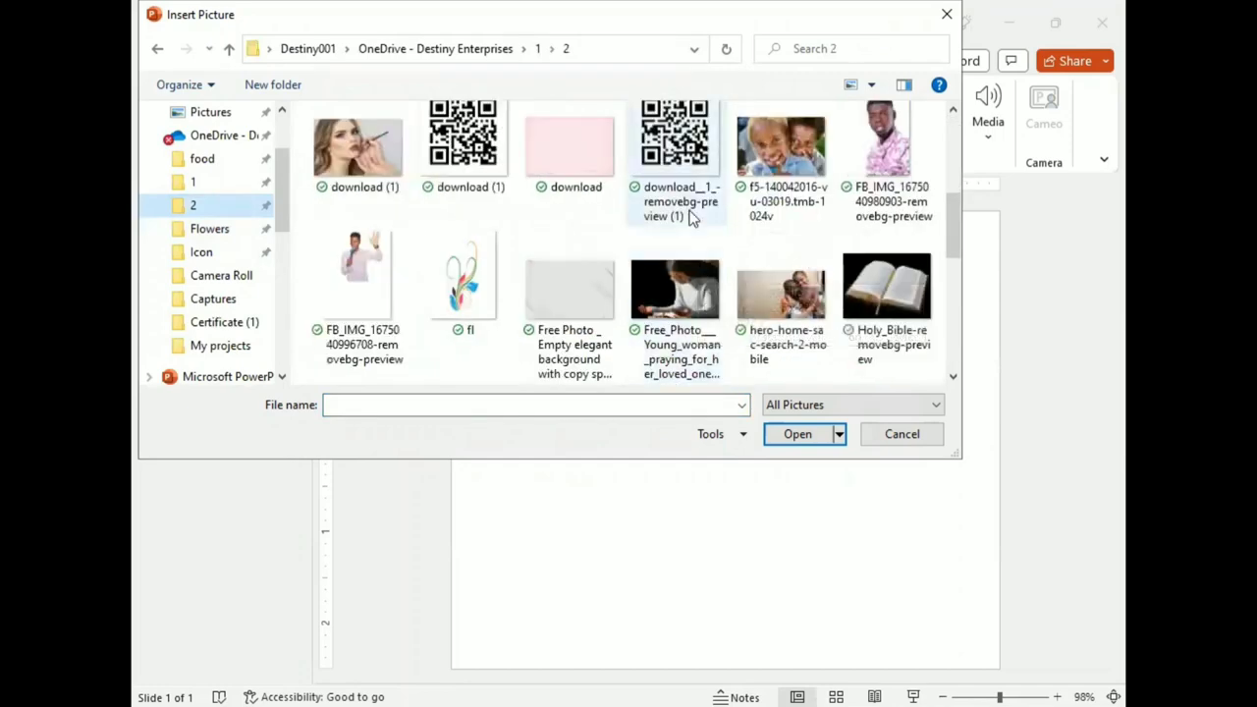
{"action": "scroll", "coordinate": [691, 216], "scroll_direction": "down", "scroll_amount": 2}
{"action": "left_click", "coordinate": [576, 165]}
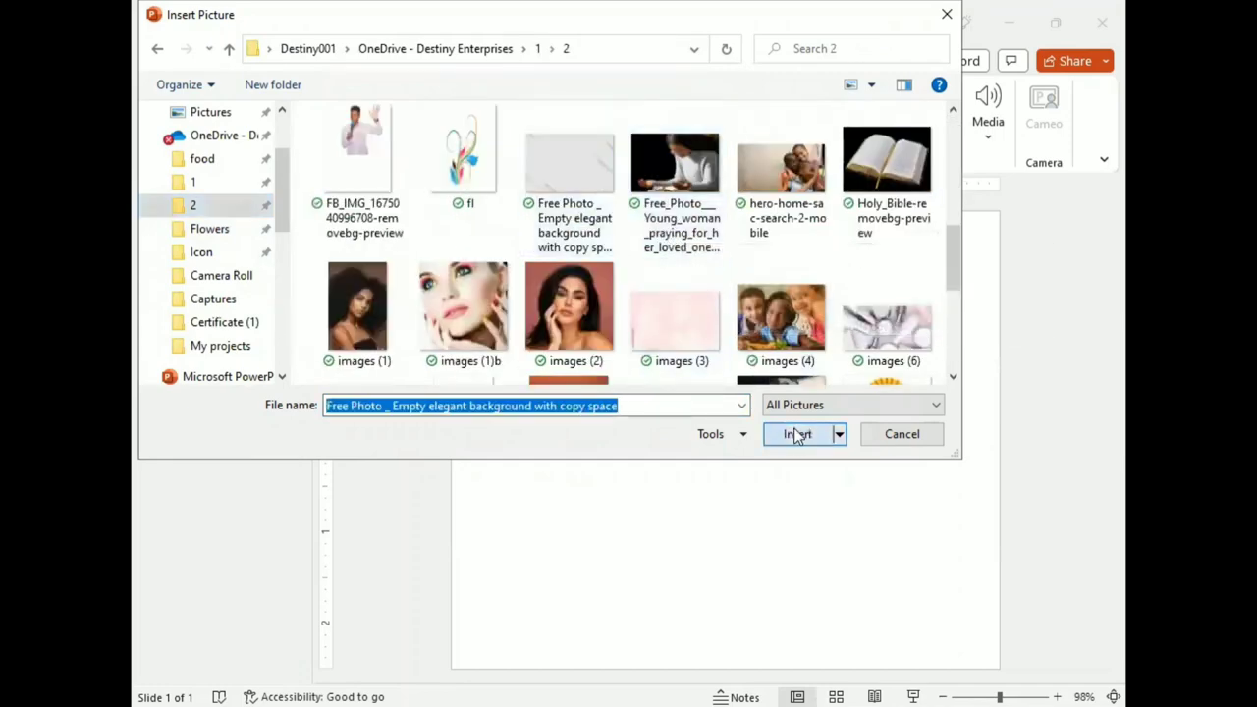
{"action": "left_click", "coordinate": [796, 435]}
{"action": "left_click", "coordinate": [1101, 197]}
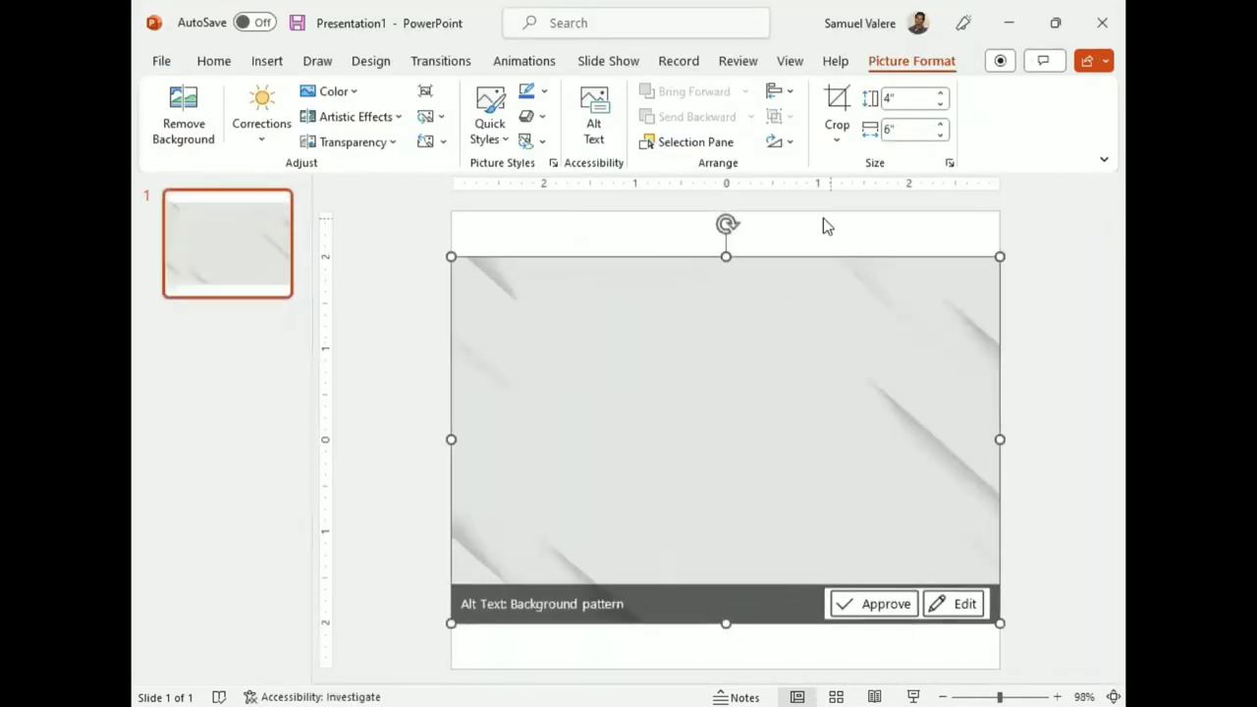
- Stretch the background photo to the full slide height and recolour it grayscale
{"action": "left_click_drag", "start_coordinate": [726, 256], "coordinate": [725, 210]}
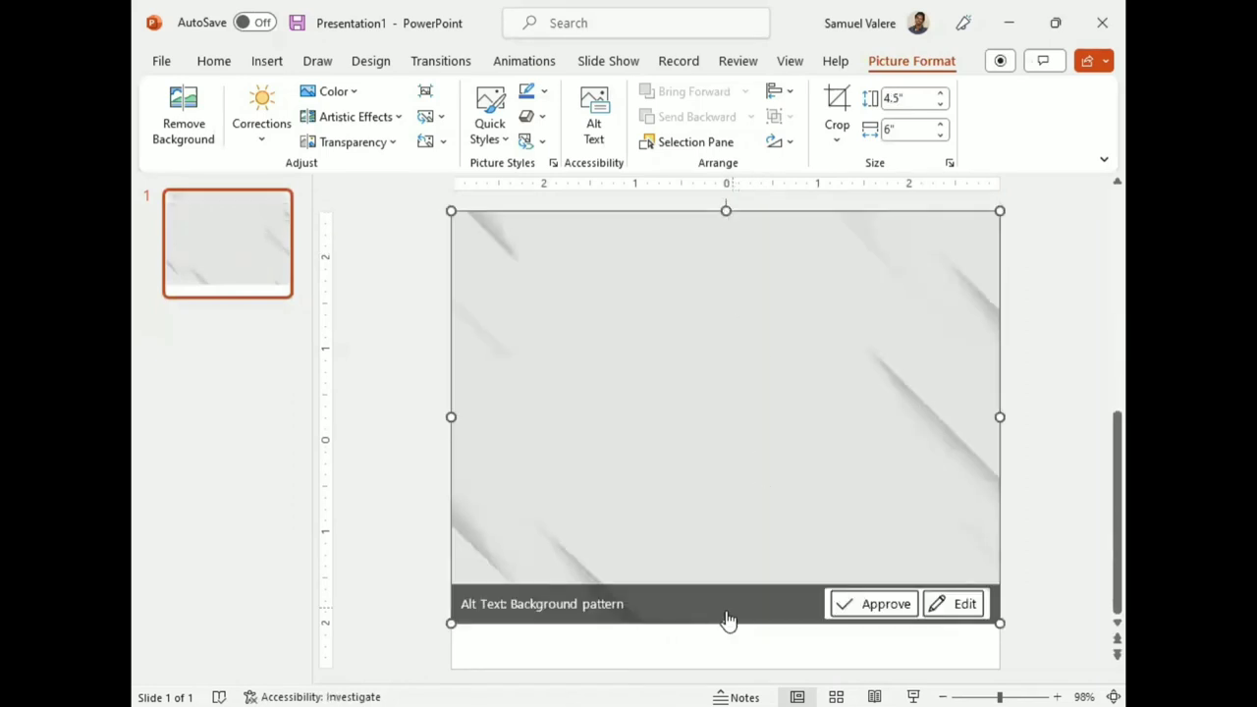
{"action": "left_click_drag", "start_coordinate": [723, 636], "coordinate": [727, 672]}
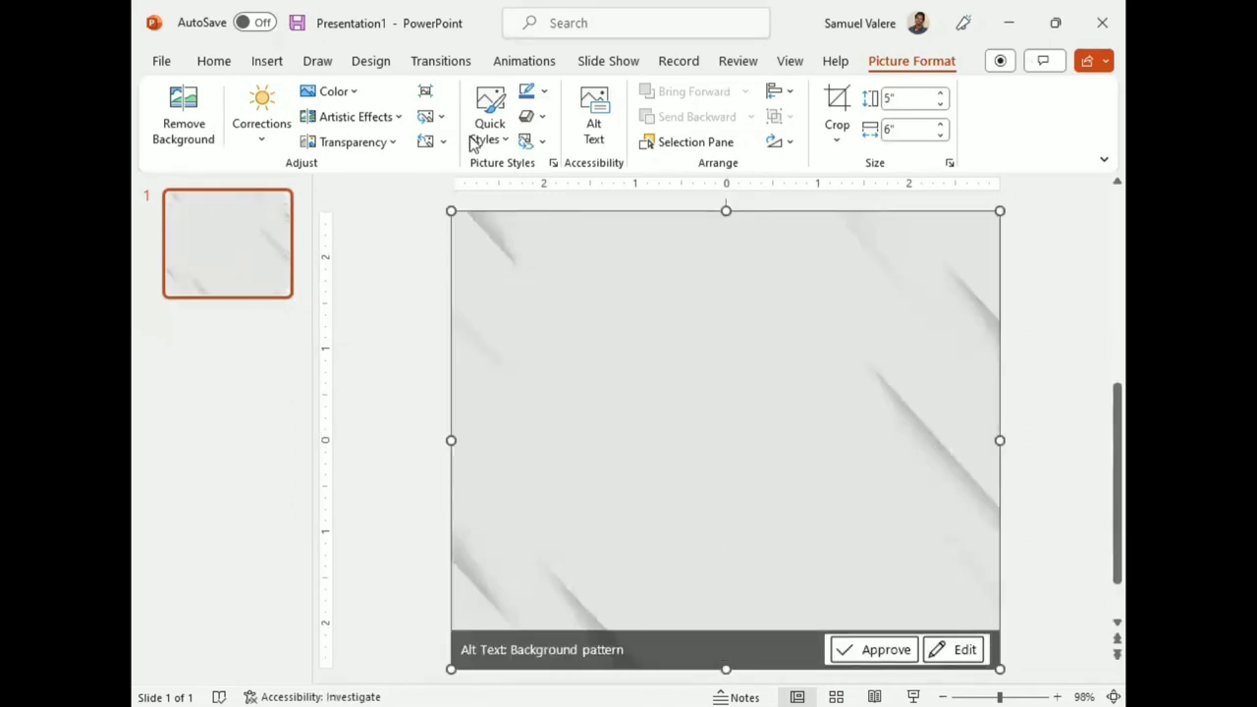
{"action": "left_click", "coordinate": [356, 93]}
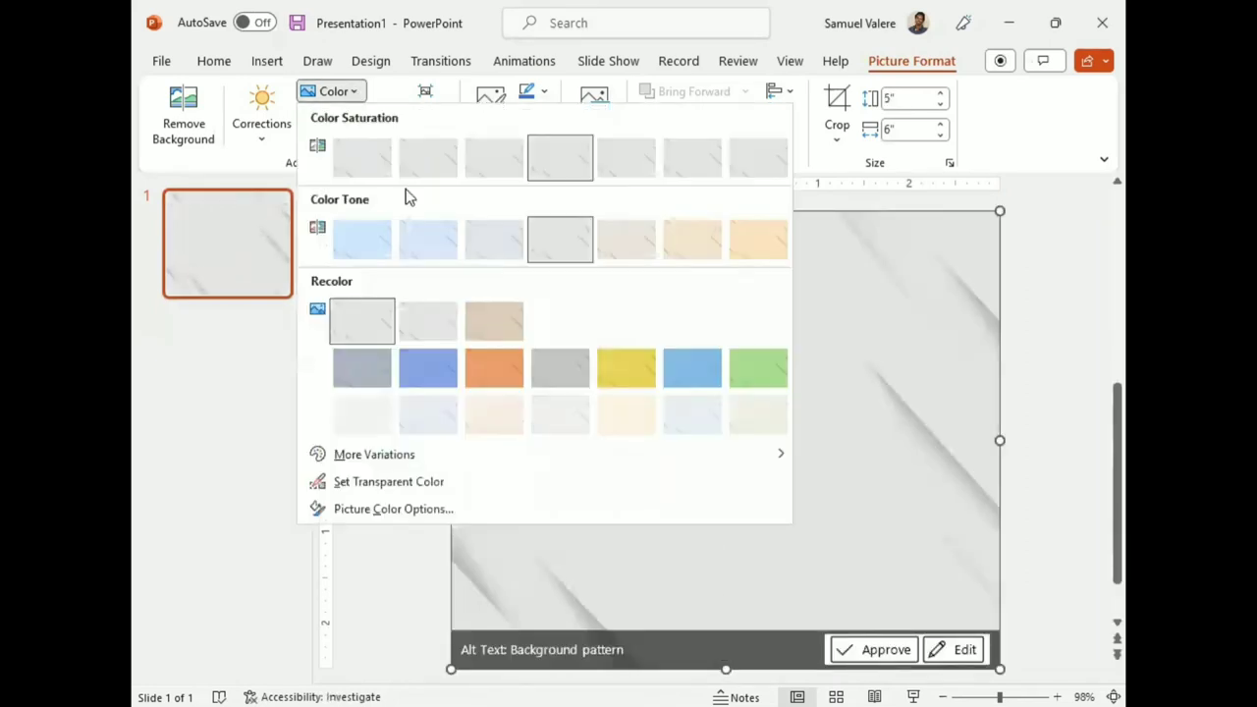
{"action": "left_click", "coordinate": [430, 324]}
{"action": "left_click", "coordinate": [1044, 315]}
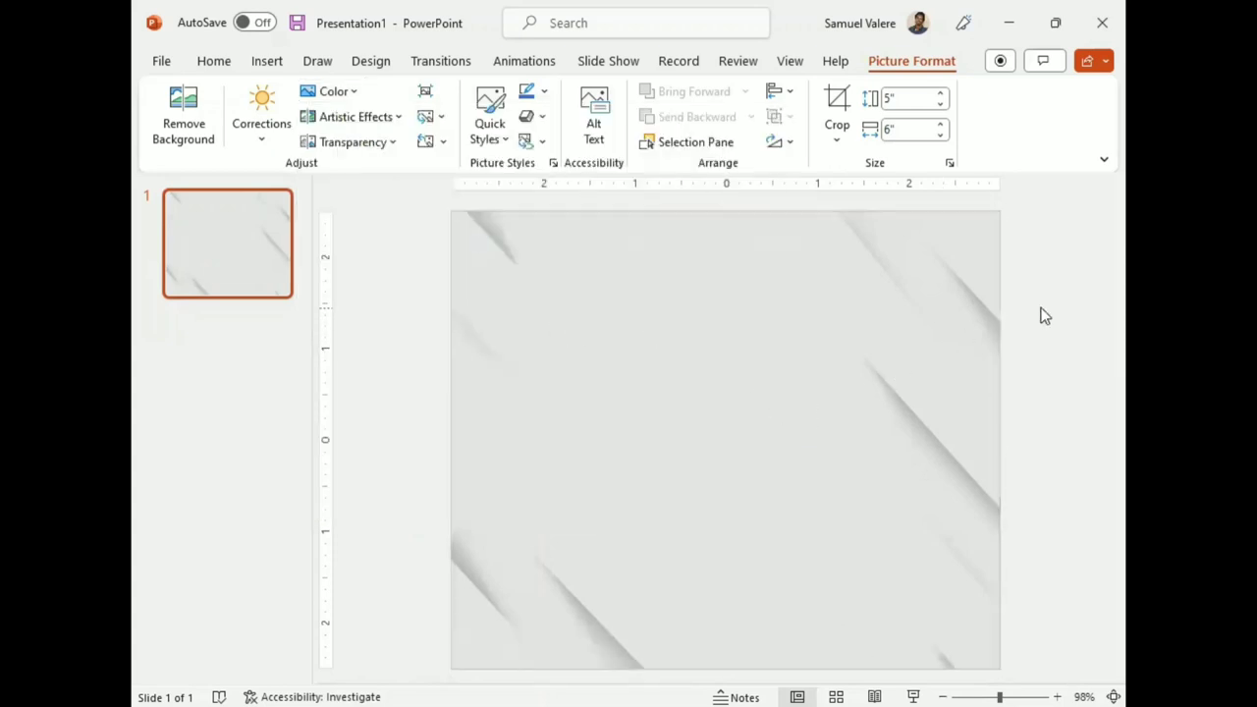
- Draw a rounded rectangle, tilt it diagonally and round its ends into a pill bar
{"action": "left_click", "coordinate": [268, 61]}
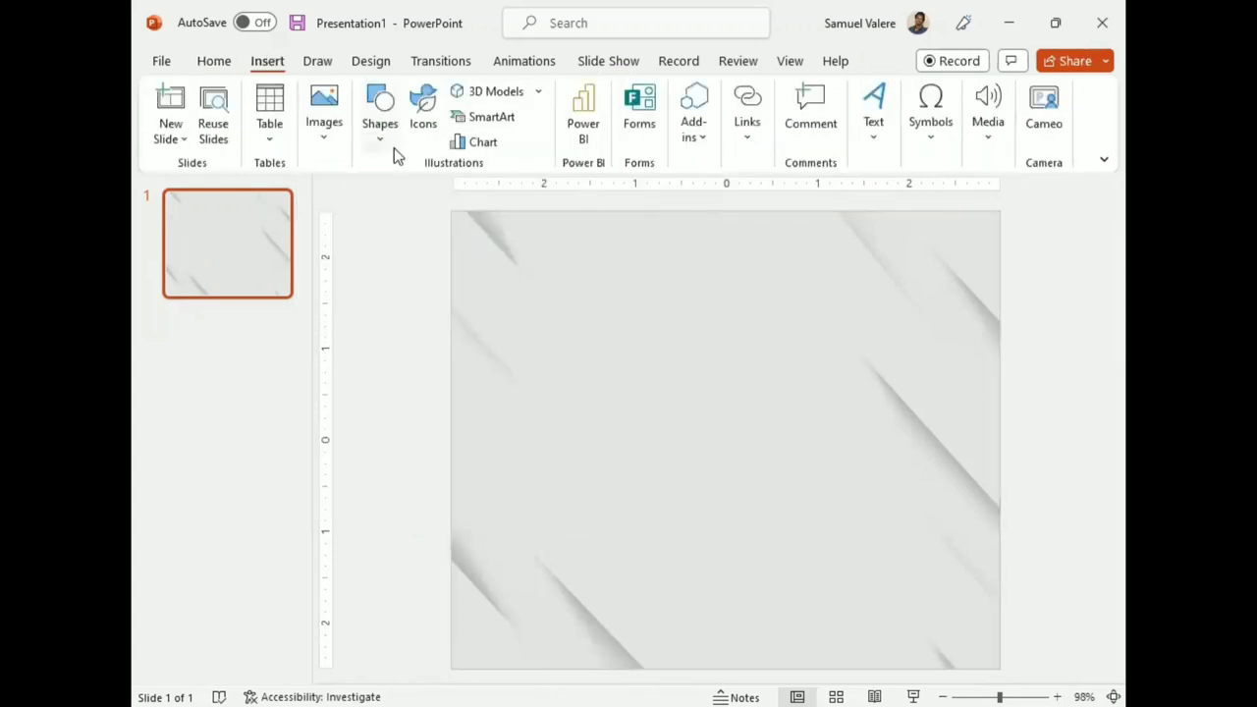
{"action": "left_click", "coordinate": [381, 133]}
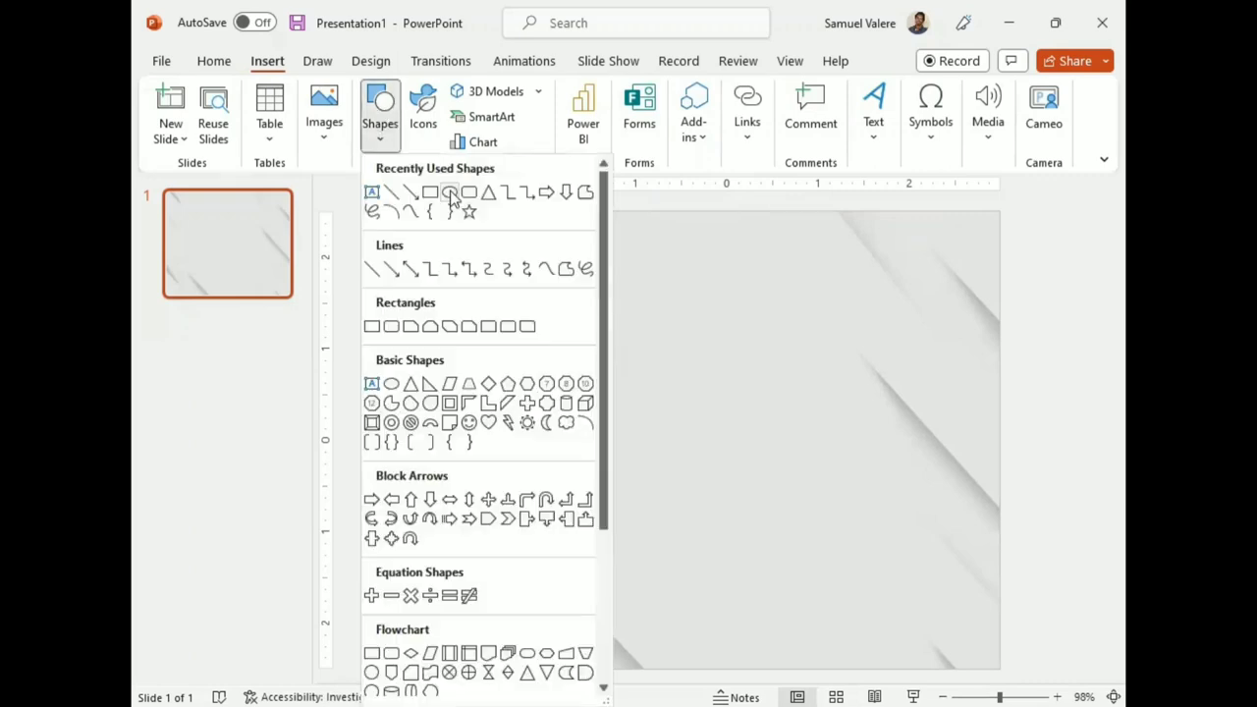
{"action": "left_click", "coordinate": [470, 195]}
{"action": "left_click_drag", "start_coordinate": [657, 273], "coordinate": [914, 362]}
{"action": "left_click_drag", "start_coordinate": [789, 238], "coordinate": [831, 254]}
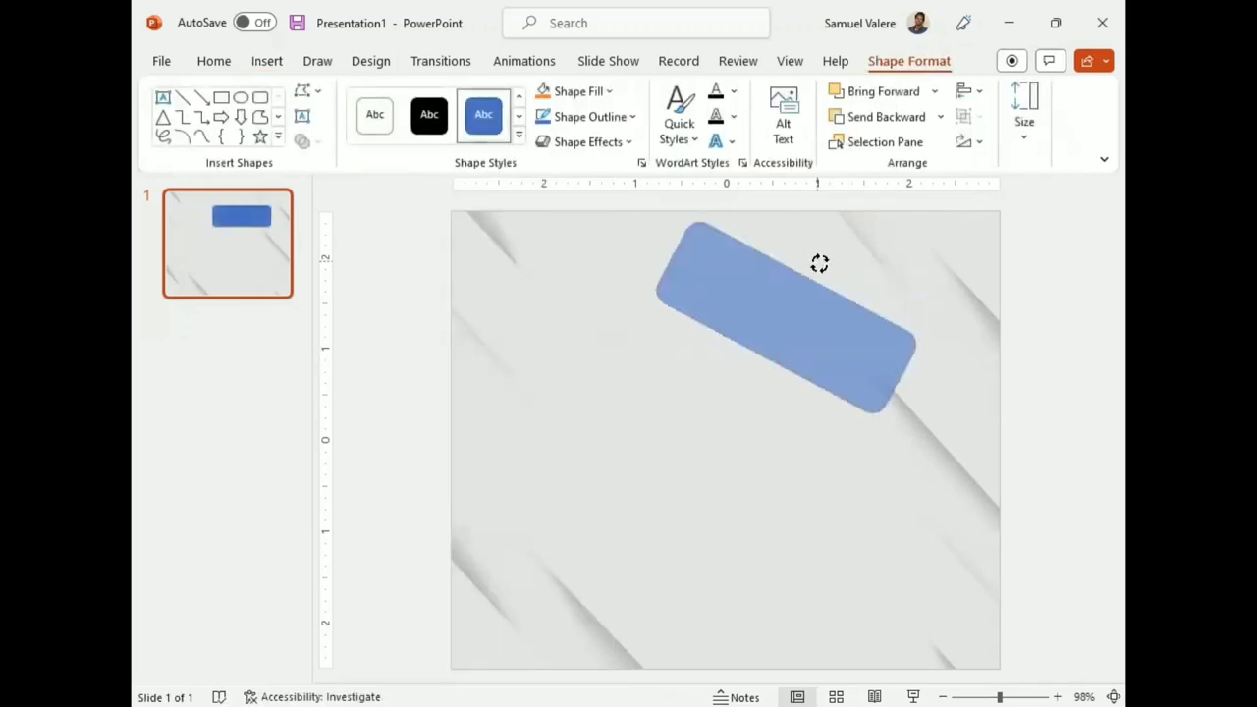
{"action": "left_click_drag", "start_coordinate": [714, 218], "coordinate": [725, 261]}
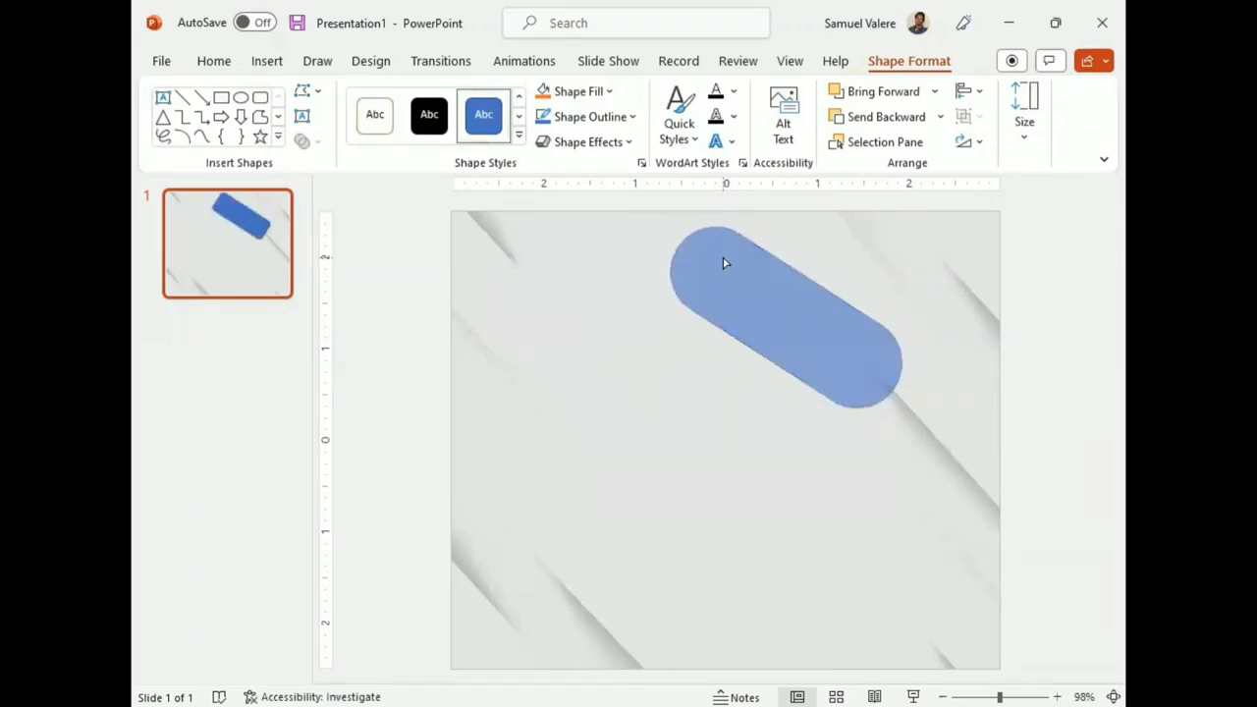
{"action": "left_click_drag", "start_coordinate": [831, 253], "coordinate": [831, 261]}
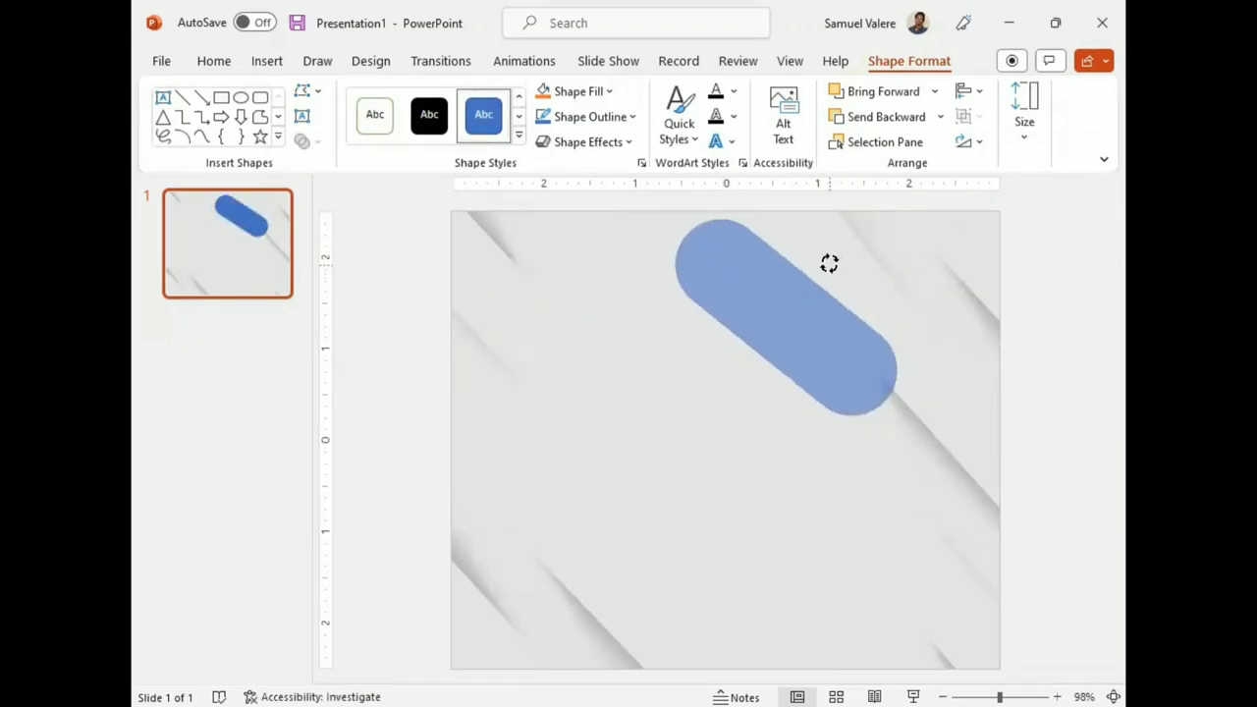
{"action": "left_click", "coordinate": [828, 321]}
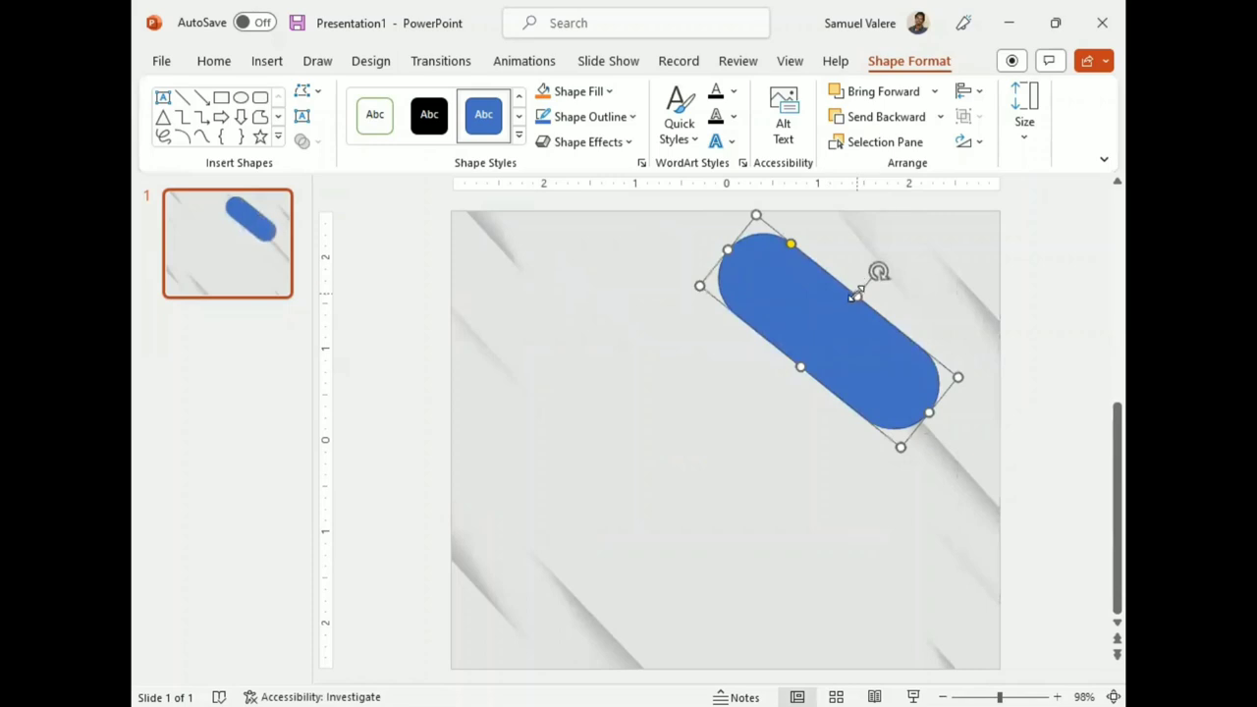
{"action": "mouse_move", "coordinate": [832, 298]}
{"action": "left_mouse_down"}
{"action": "mouse_move", "coordinate": [850, 300]}
{"action": "mouse_move", "coordinate": [797, 409]}
{"action": "left_mouse_up"}
- Duplicate the pill bar with Ctrl+D to make stacked parallel copies
{"action": "key", "text": "ctrl+d"}
{"action": "key", "text": "ctrl+d"}
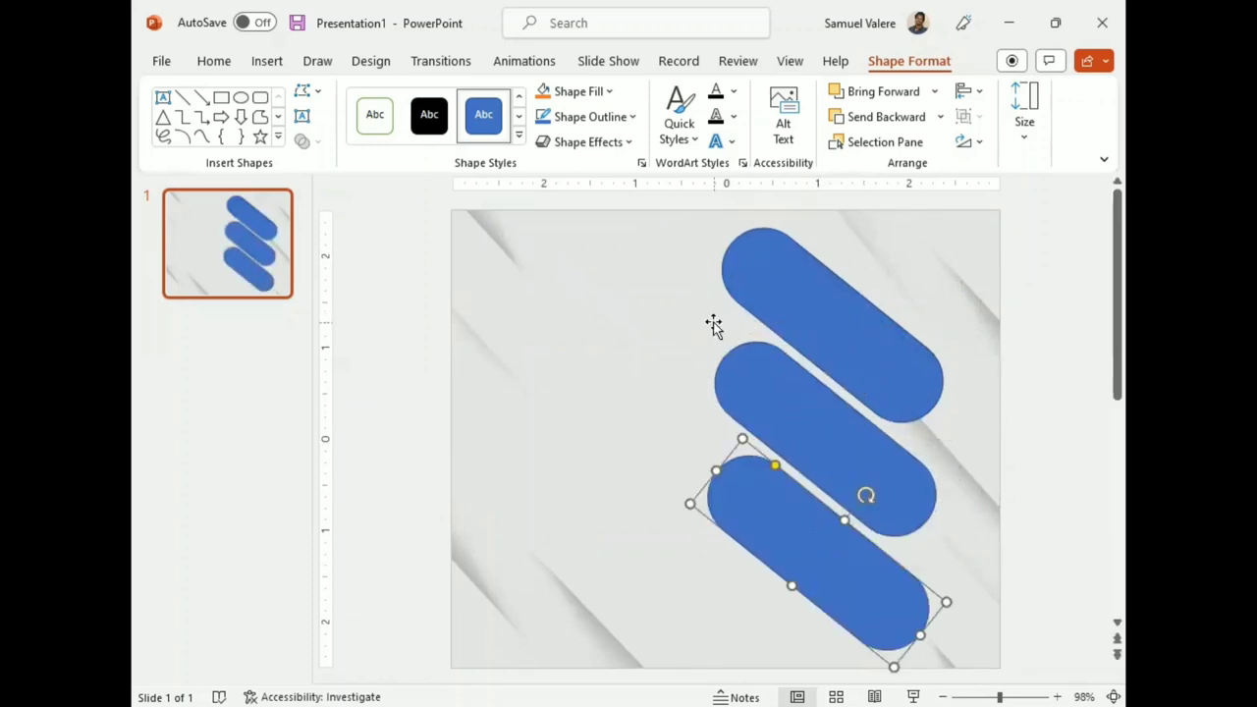
{"action": "left_click", "coordinate": [263, 62]}
{"action": "left_click", "coordinate": [326, 129]}
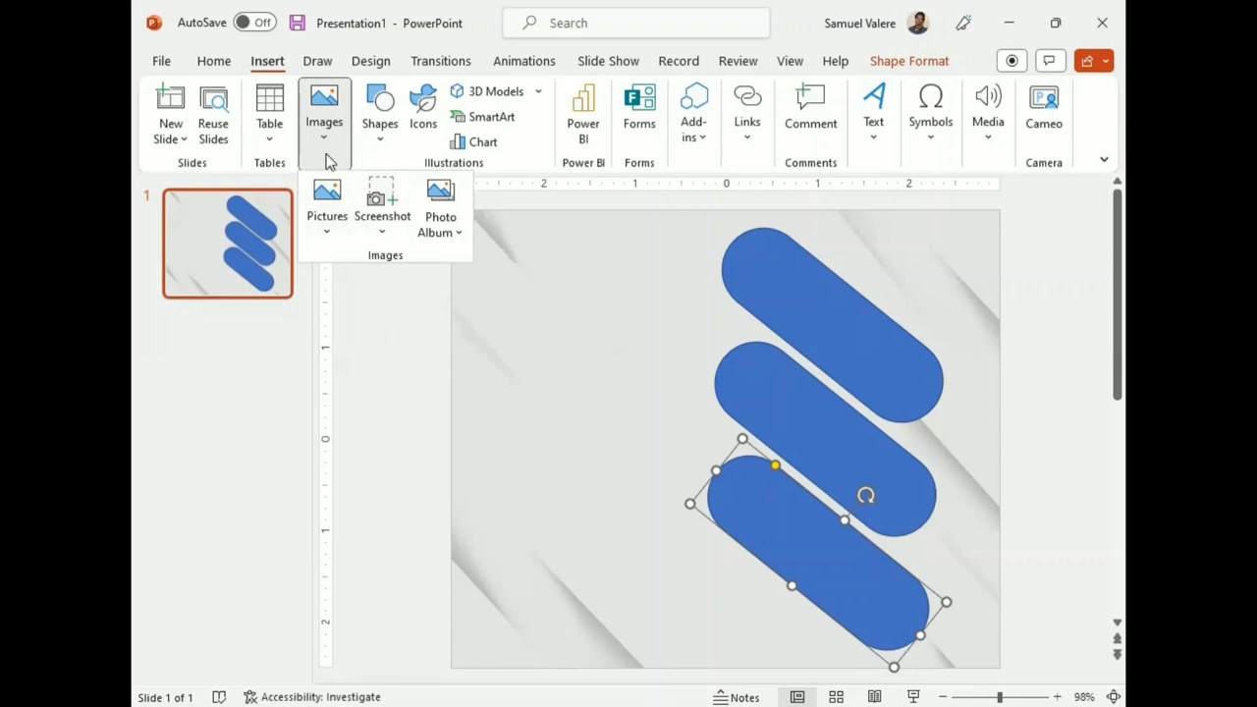
- Insert the team photo from this device onto the slide
{"action": "left_click", "coordinate": [327, 206]}
{"action": "left_click", "coordinate": [362, 292]}
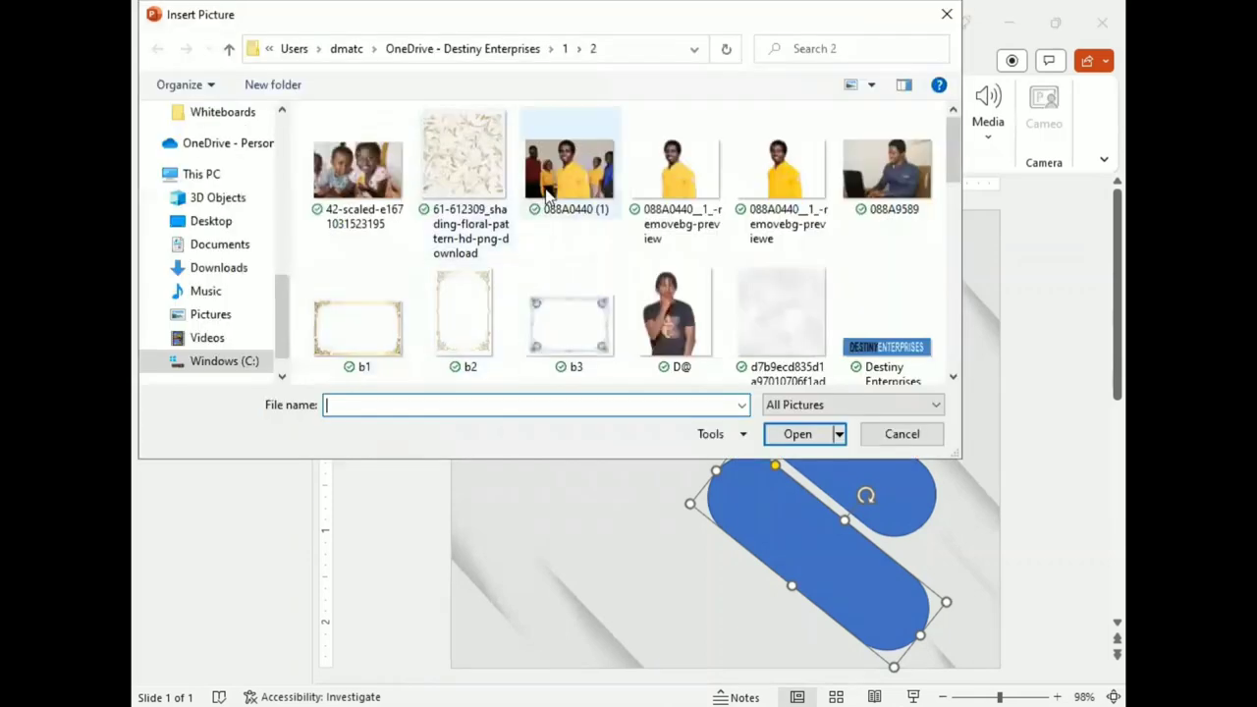
{"action": "left_click", "coordinate": [570, 157]}
{"action": "left_click", "coordinate": [797, 434]}
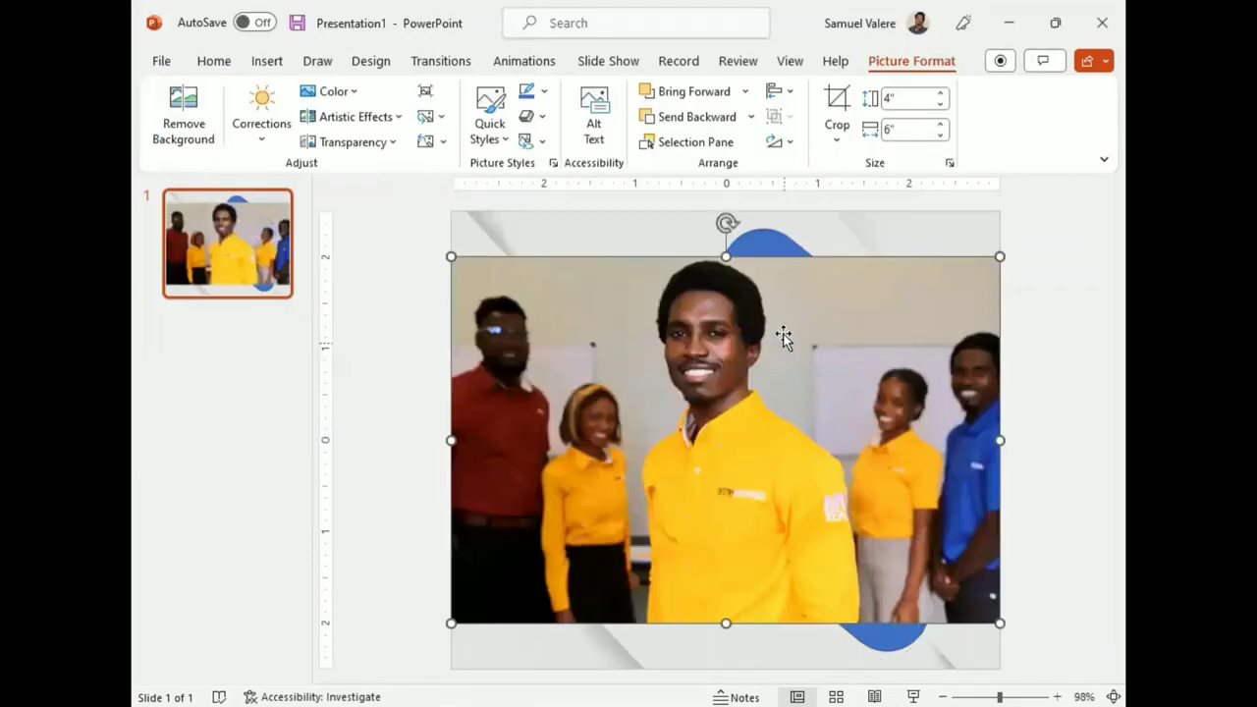
- Stretch and reposition the team photo to cover the slide, about 5.12 by 6.25 in
{"action": "left_click_drag", "start_coordinate": [726, 256], "coordinate": [732, 212]}
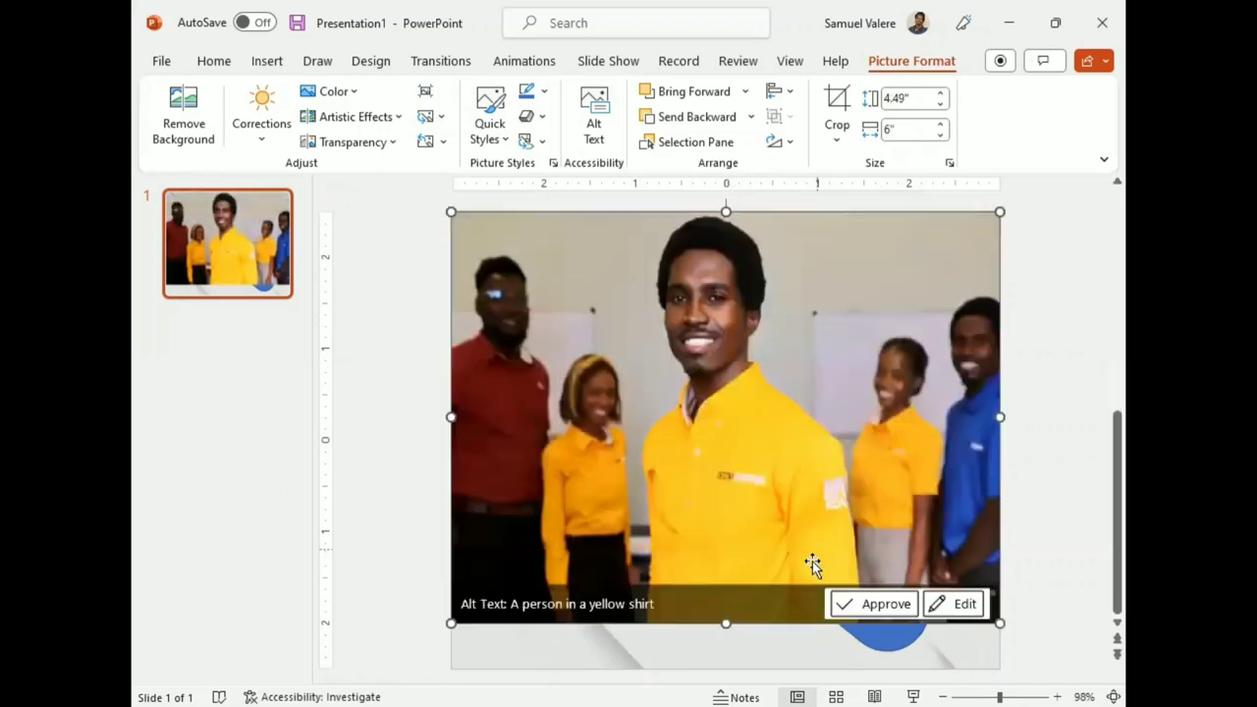
{"action": "left_click_drag", "start_coordinate": [726, 623], "coordinate": [730, 668]}
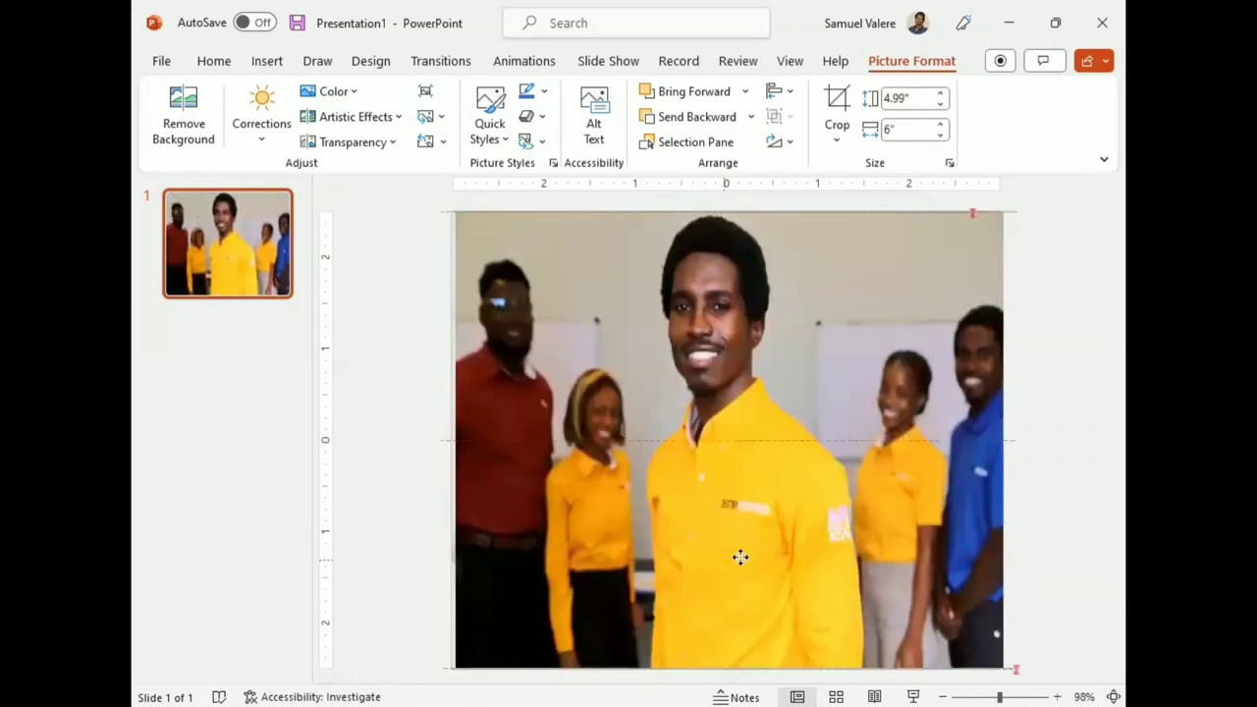
{"action": "left_click_drag", "start_coordinate": [738, 556], "coordinate": [777, 561]}
{"action": "left_click_drag", "start_coordinate": [508, 441], "coordinate": [648, 469]}
{"action": "left_click_drag", "start_coordinate": [533, 435], "coordinate": [516, 438]}
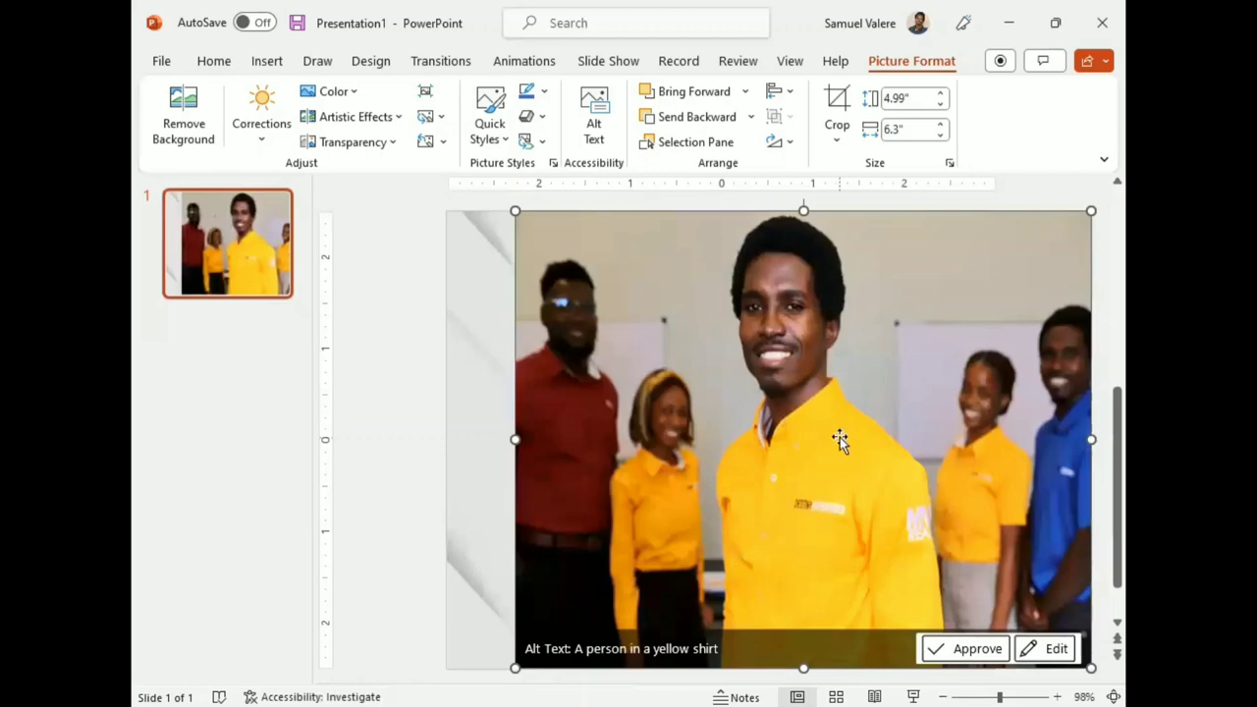
{"action": "left_click_drag", "start_coordinate": [842, 421], "coordinate": [839, 399]}
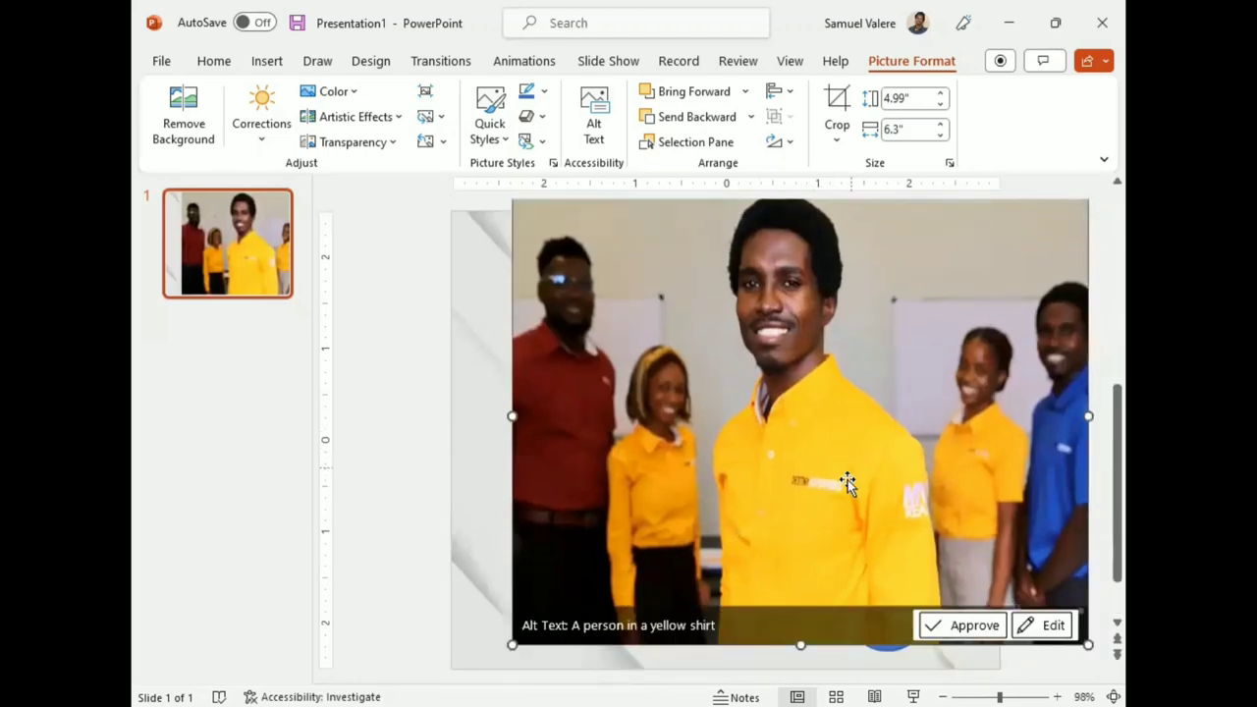
{"action": "left_click_drag", "start_coordinate": [801, 648], "coordinate": [802, 659]}
{"action": "mouse_move", "coordinate": [837, 454]}
{"action": "left_mouse_down"}
{"action": "mouse_move", "coordinate": [843, 480]}
{"action": "mouse_move", "coordinate": [842, 463]}
{"action": "left_mouse_up"}
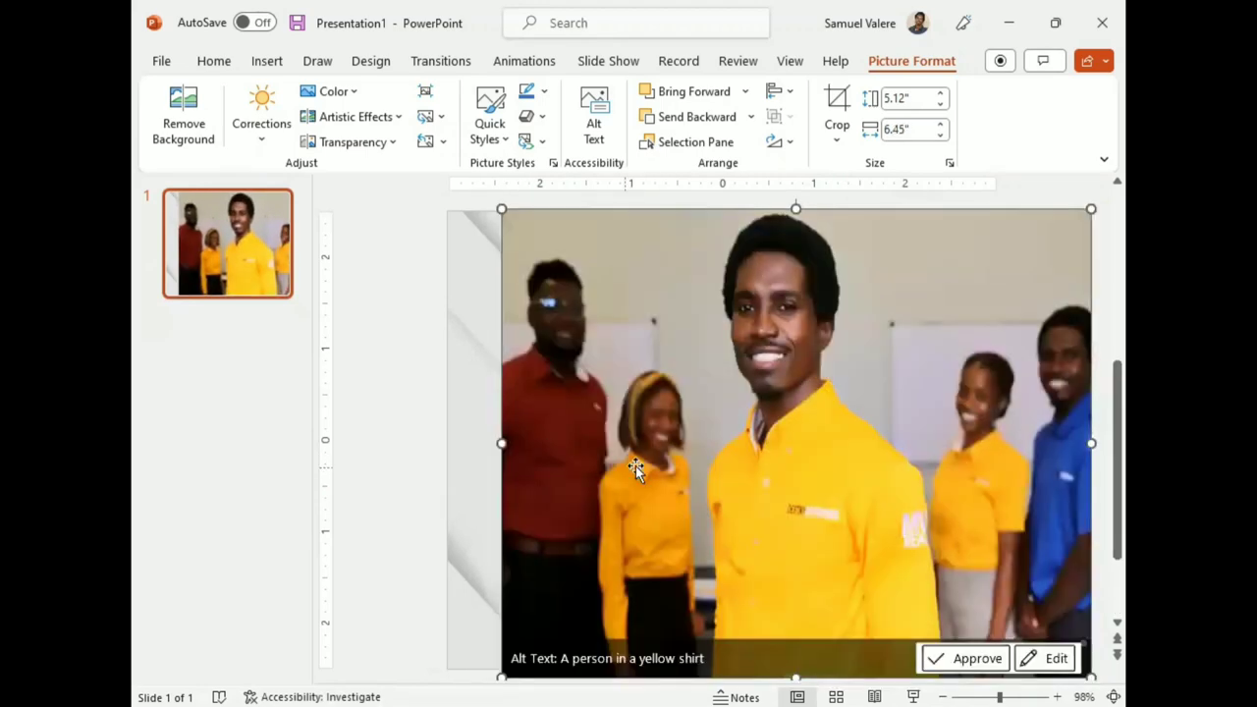
{"action": "left_click_drag", "start_coordinate": [636, 466], "coordinate": [663, 458]}
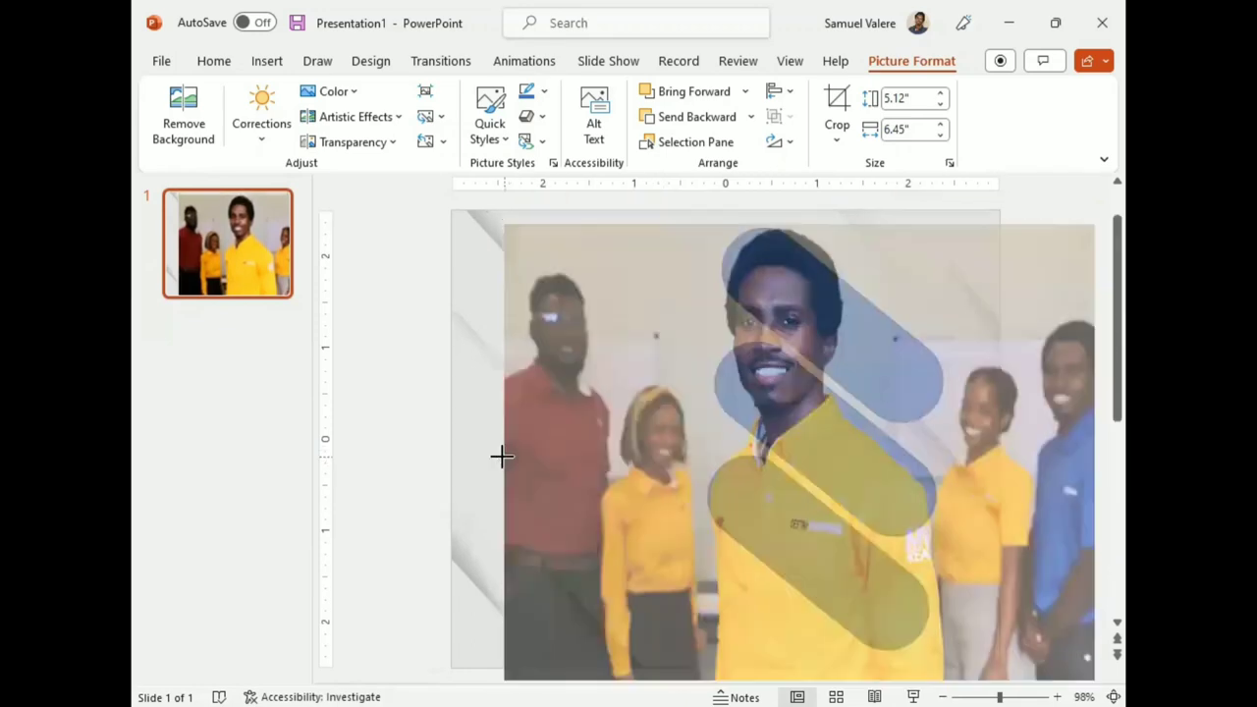
{"action": "mouse_move", "coordinate": [503, 455]}
{"action": "left_mouse_down"}
{"action": "mouse_move", "coordinate": [534, 455]}
{"action": "mouse_move", "coordinate": [520, 447]}
{"action": "left_mouse_up"}
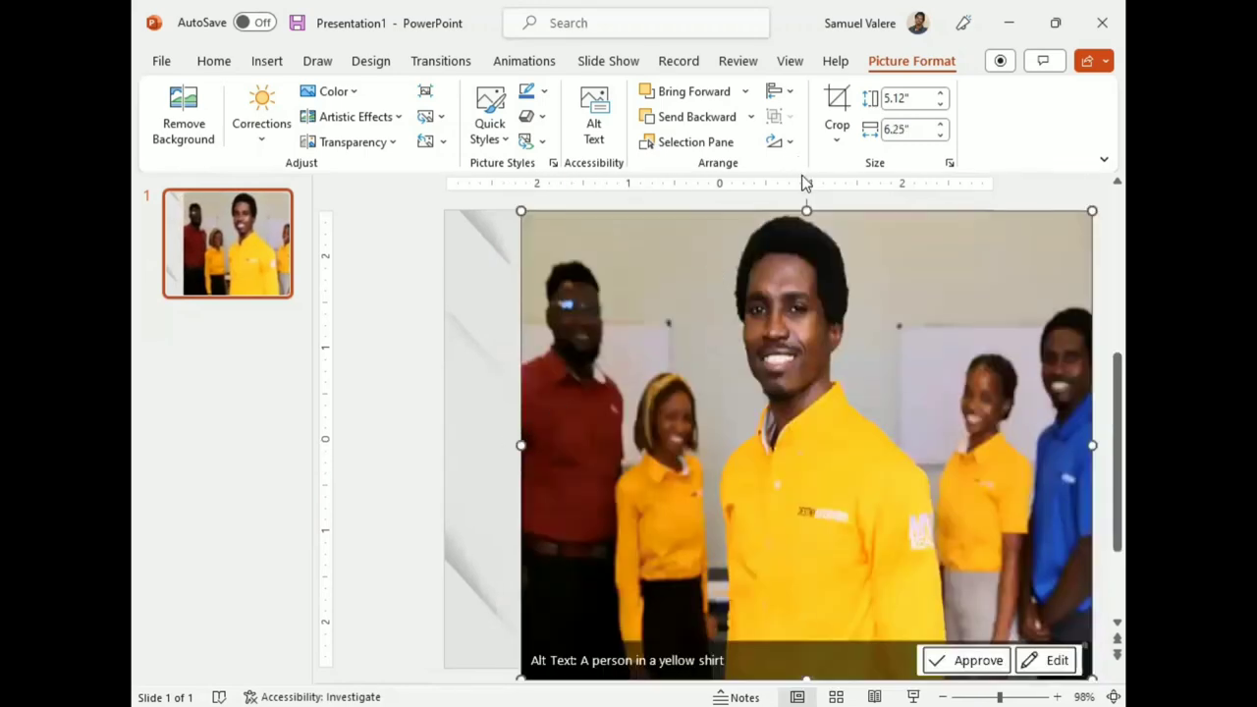
- Select the photo and the three rounded bars and apply Merge Shapes > Fragment
{"action": "left_click", "coordinate": [686, 143]}
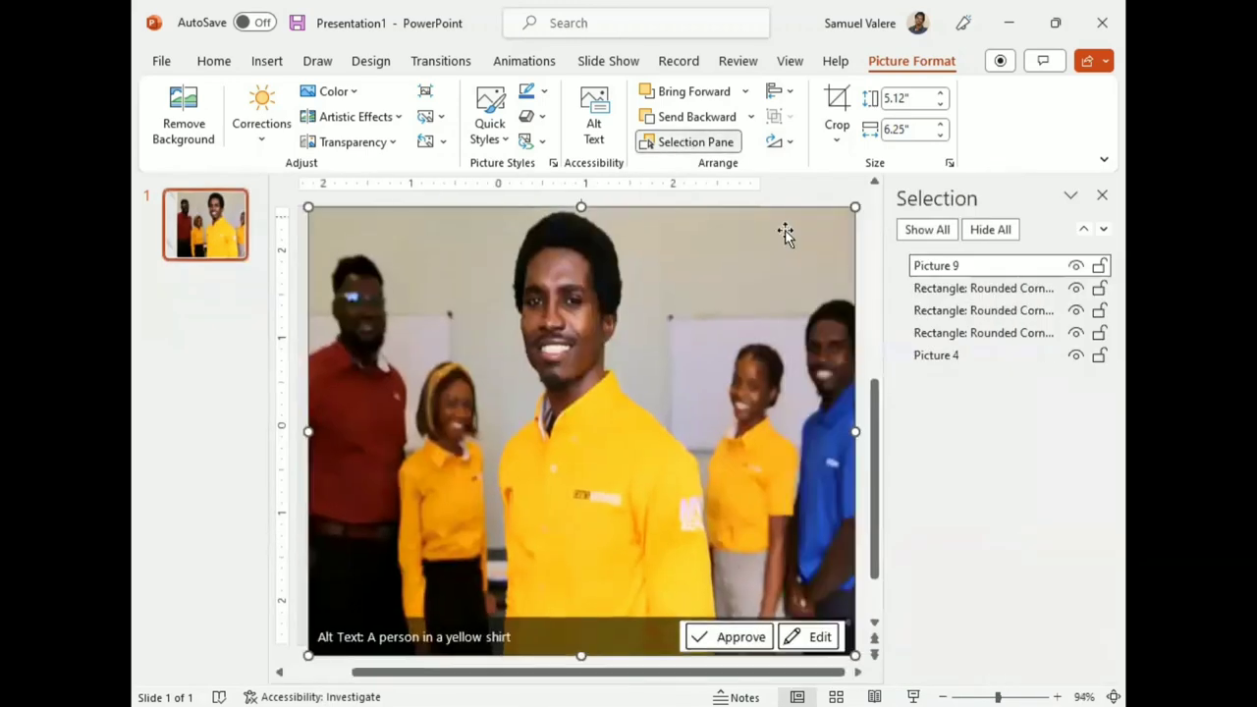
{"action": "left_click", "coordinate": [950, 289], "text": "ctrl"}
{"action": "left_click", "coordinate": [961, 311], "text": "ctrl"}
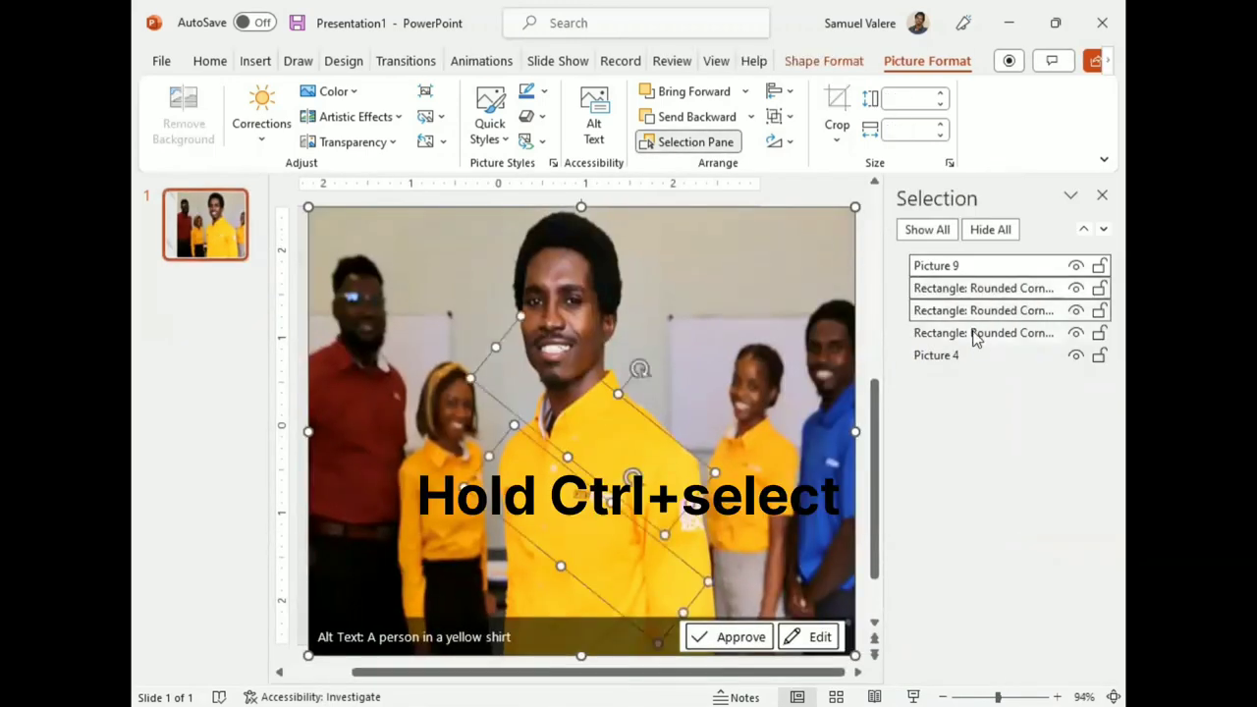
{"action": "left_click", "coordinate": [972, 333], "text": "ctrl"}
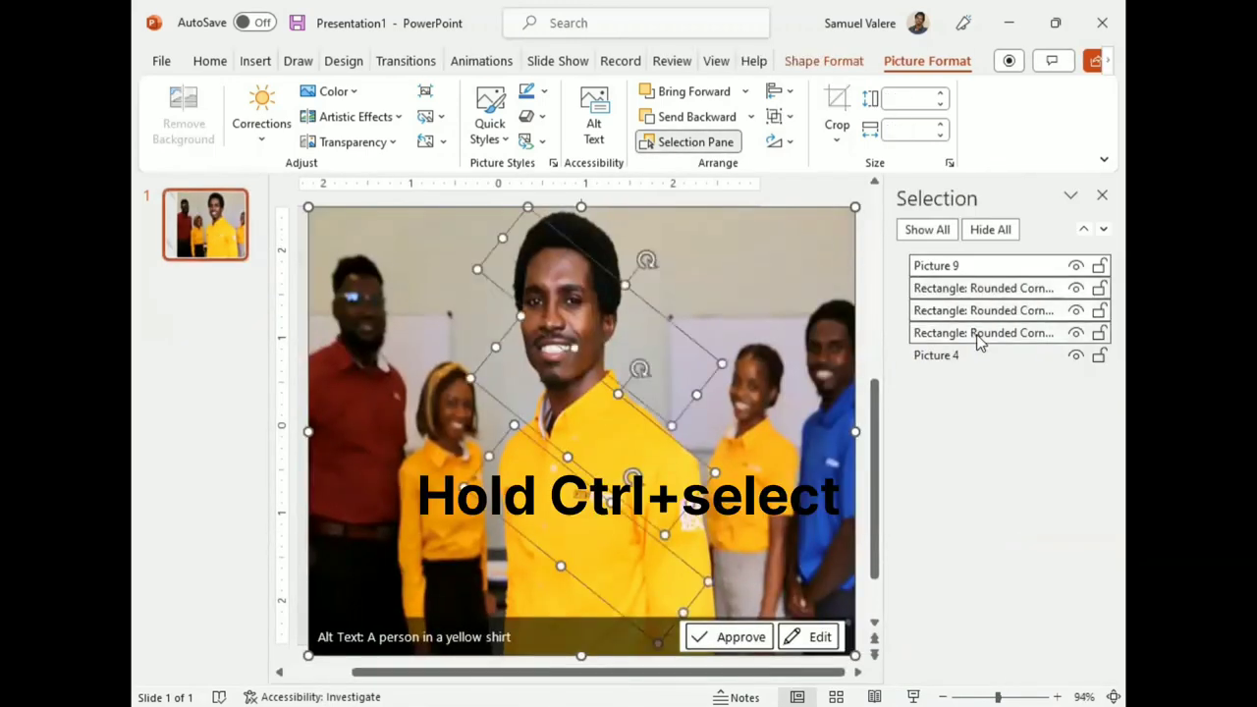
{"action": "left_click", "coordinate": [813, 63]}
{"action": "left_click", "coordinate": [305, 140]}
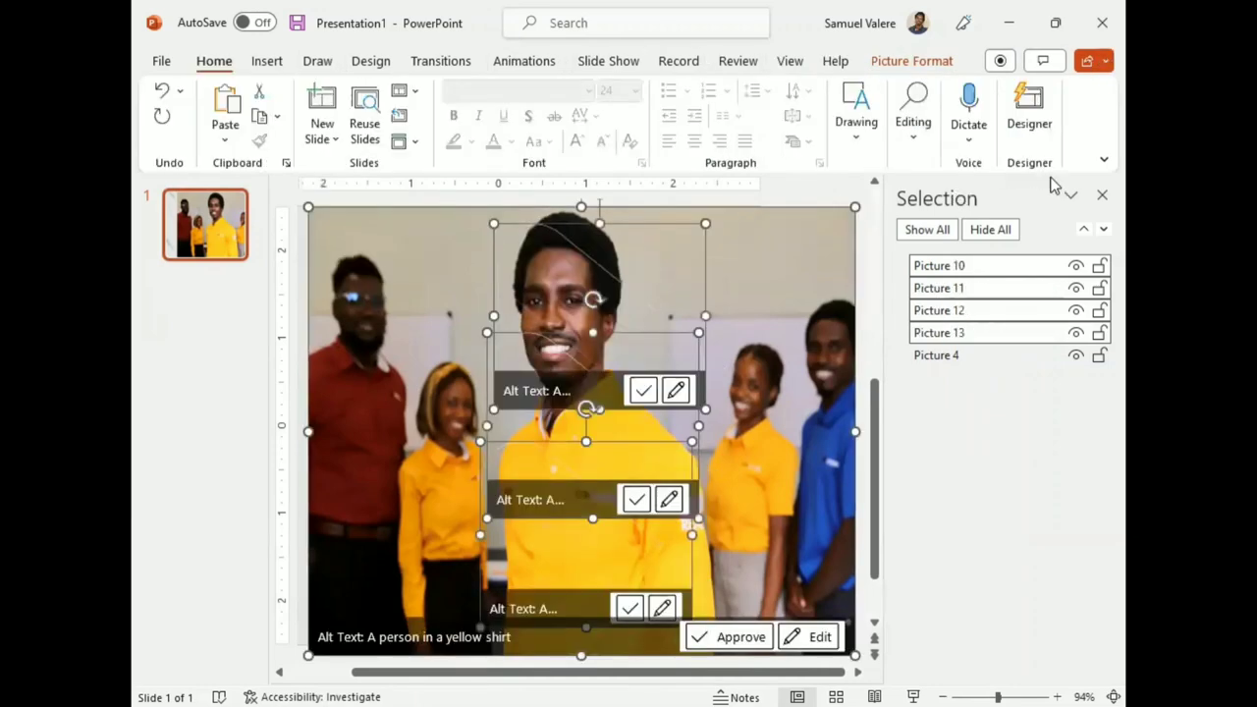
- Delete the leftover full-size photo
{"action": "left_click", "coordinate": [1100, 199]}
{"action": "left_click", "coordinate": [491, 281]}
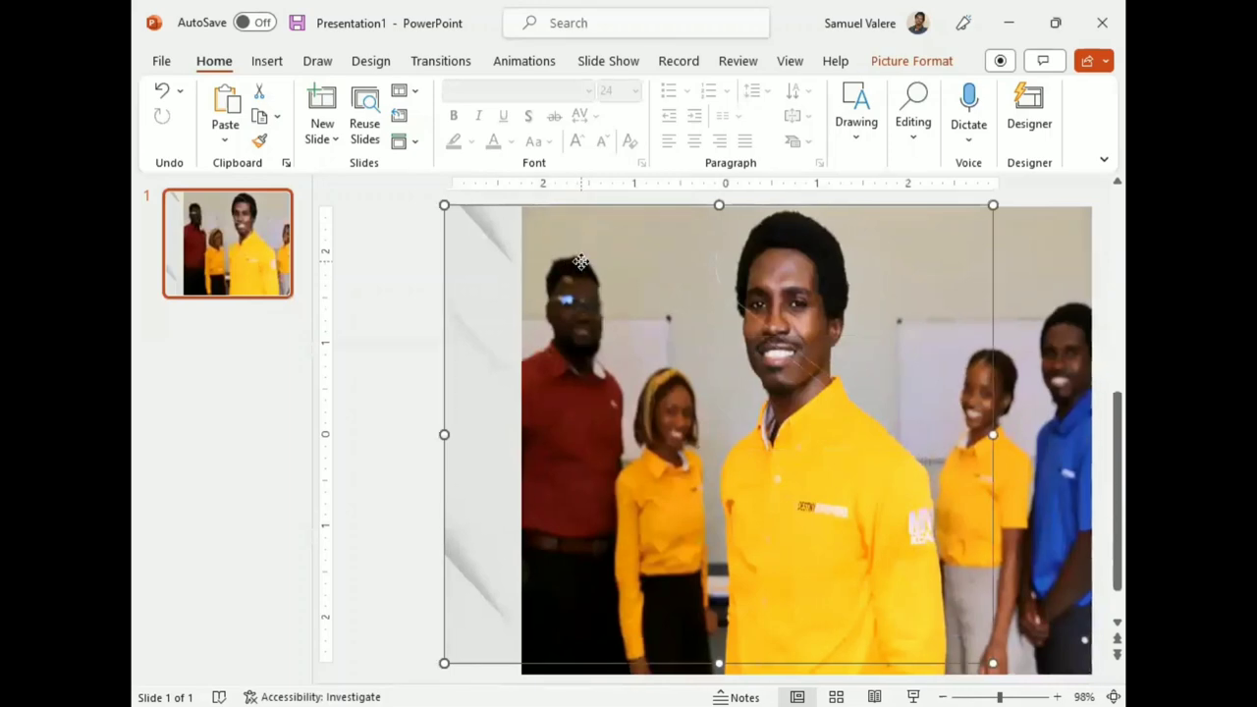
{"action": "key", "text": "Delete"}
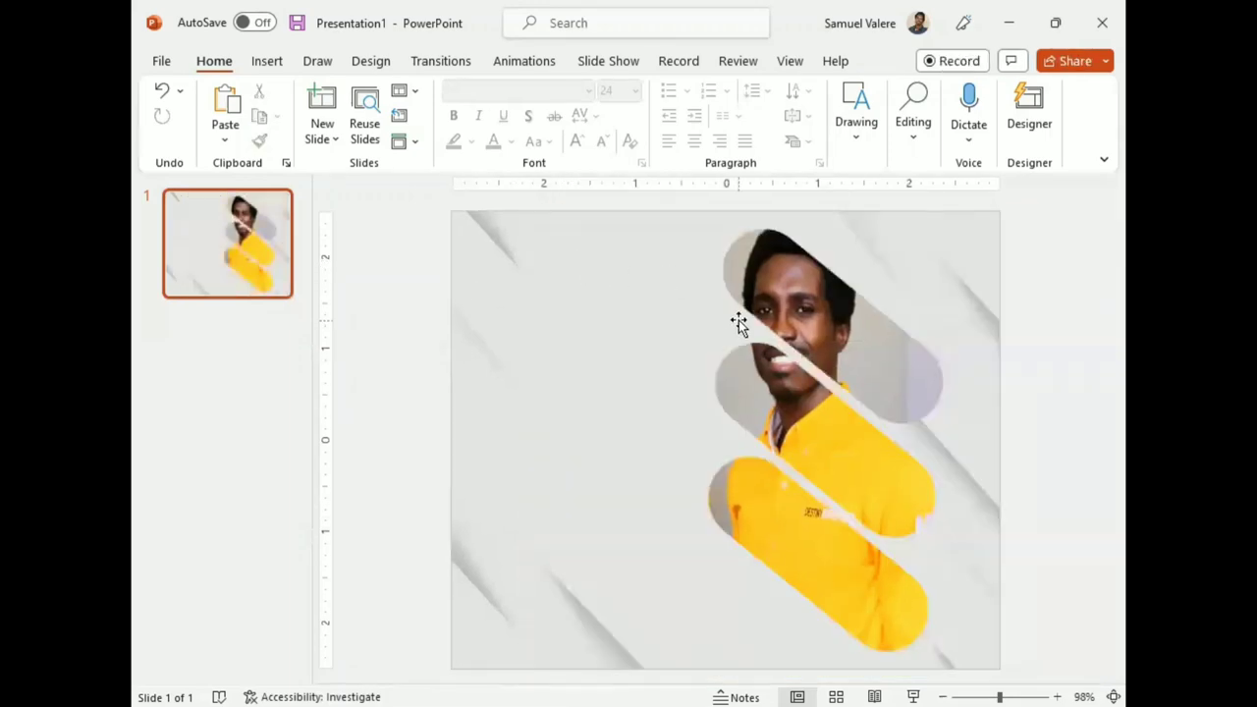
- Group the three diagonal photo pieces and nudge the group slightly right
{"action": "left_click", "coordinate": [845, 306]}
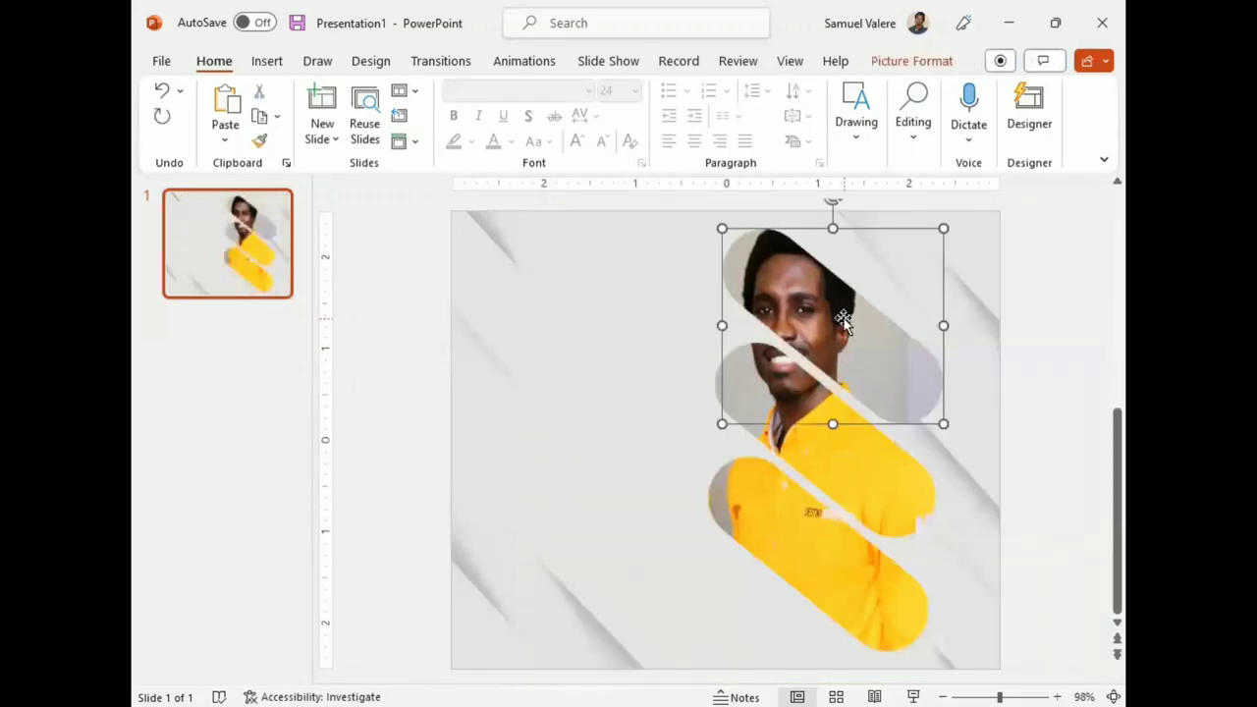
{"action": "left_click", "coordinate": [871, 454], "text": "shift"}
{"action": "left_click", "coordinate": [832, 575], "text": "shift"}
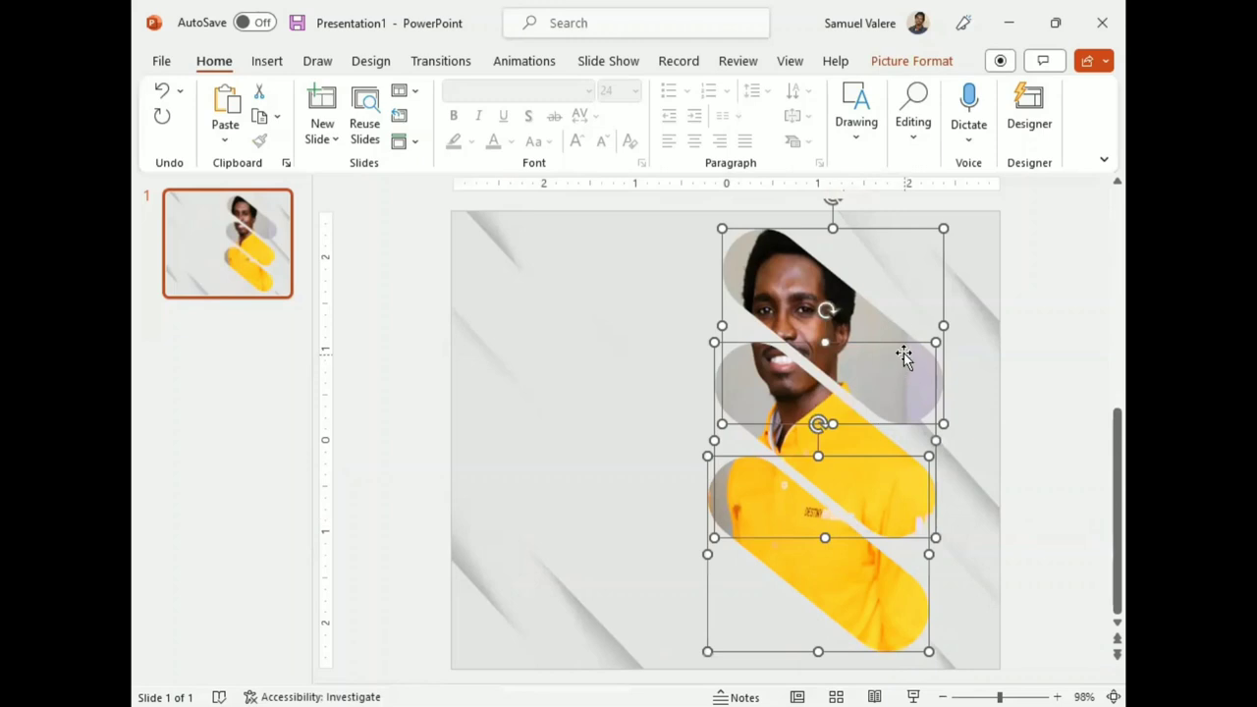
{"action": "left_click", "coordinate": [912, 62]}
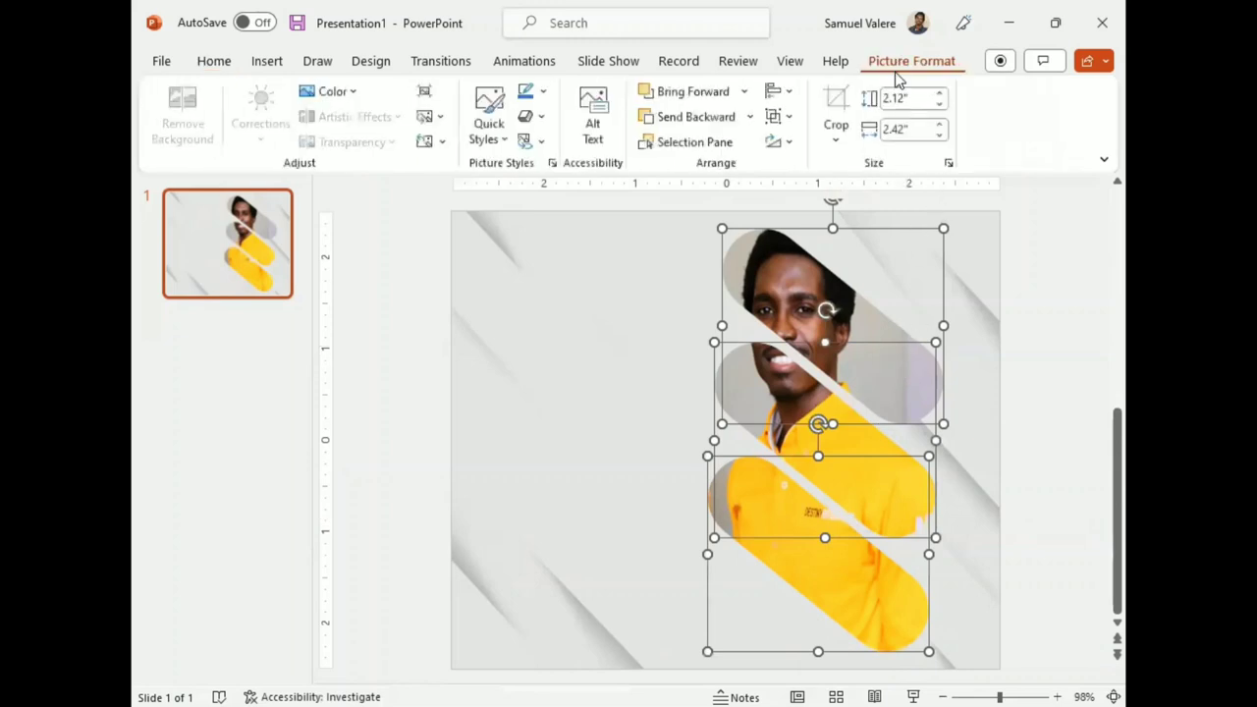
{"action": "left_click", "coordinate": [792, 117]}
{"action": "left_click", "coordinate": [815, 143]}
{"action": "left_click_drag", "start_coordinate": [792, 401], "coordinate": [806, 402]}
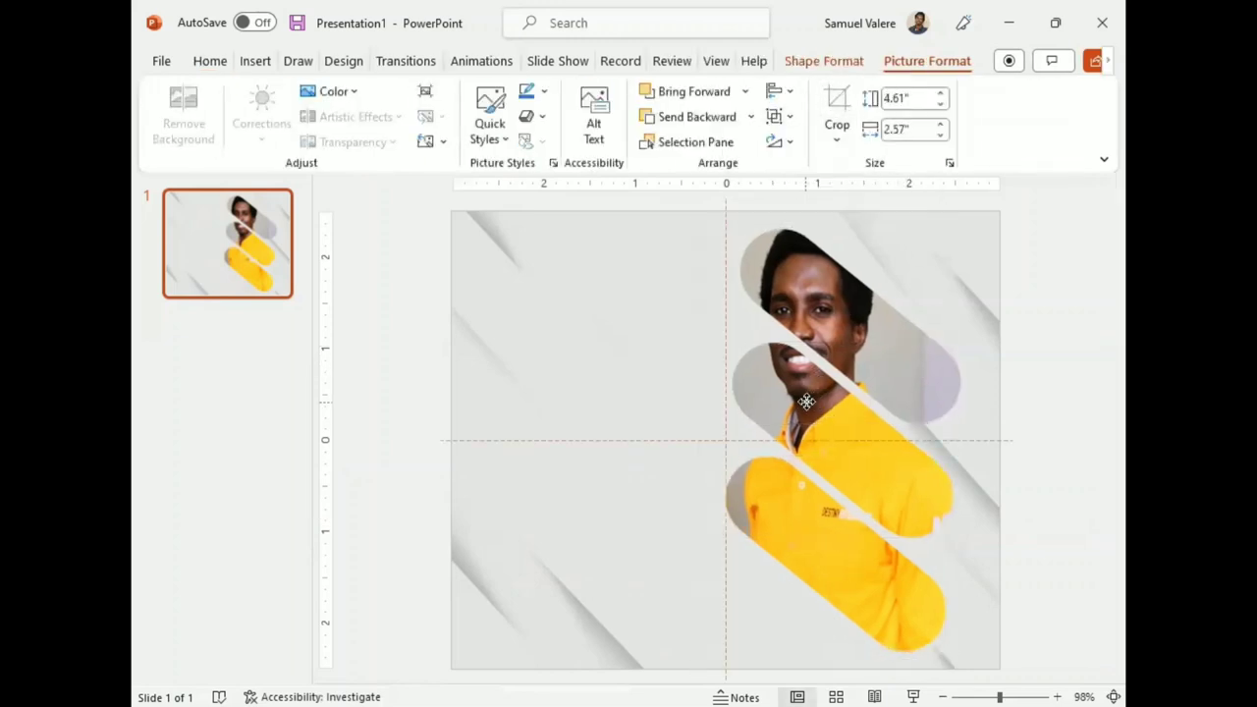
- Add a centred text box reading 'Smile' at the slide's upper left
{"action": "left_click", "coordinate": [254, 62]}
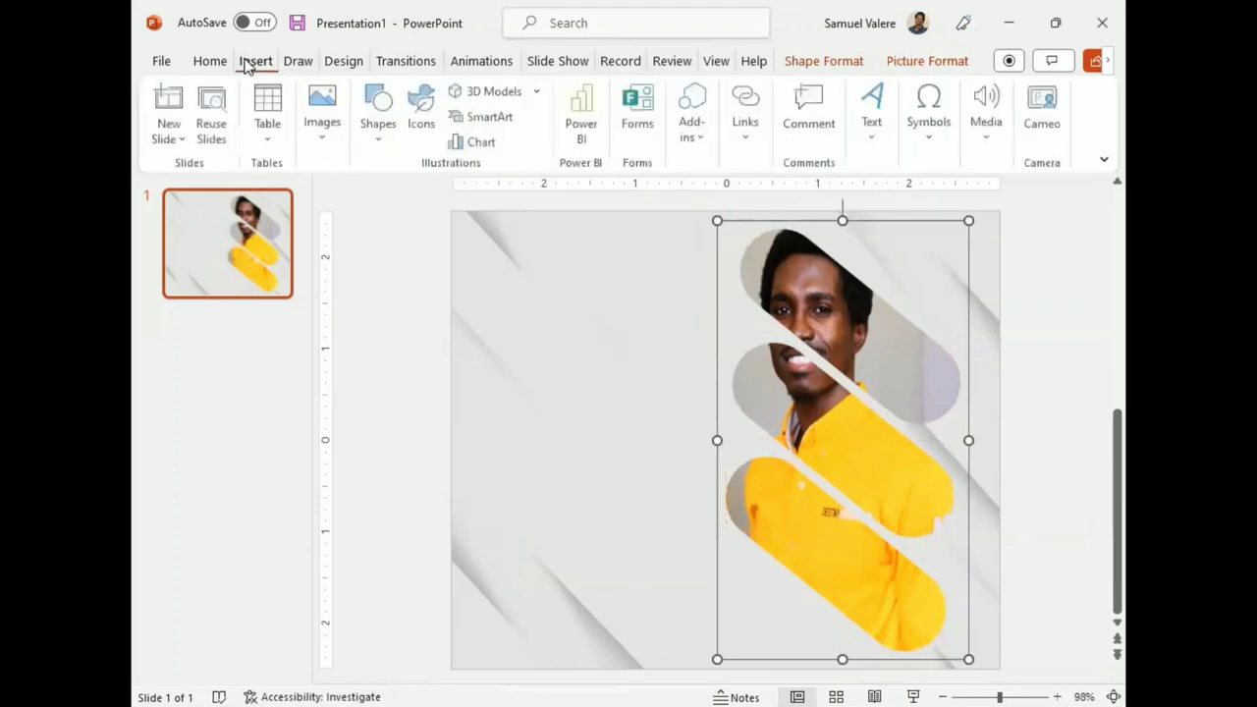
{"action": "left_click", "coordinate": [382, 135]}
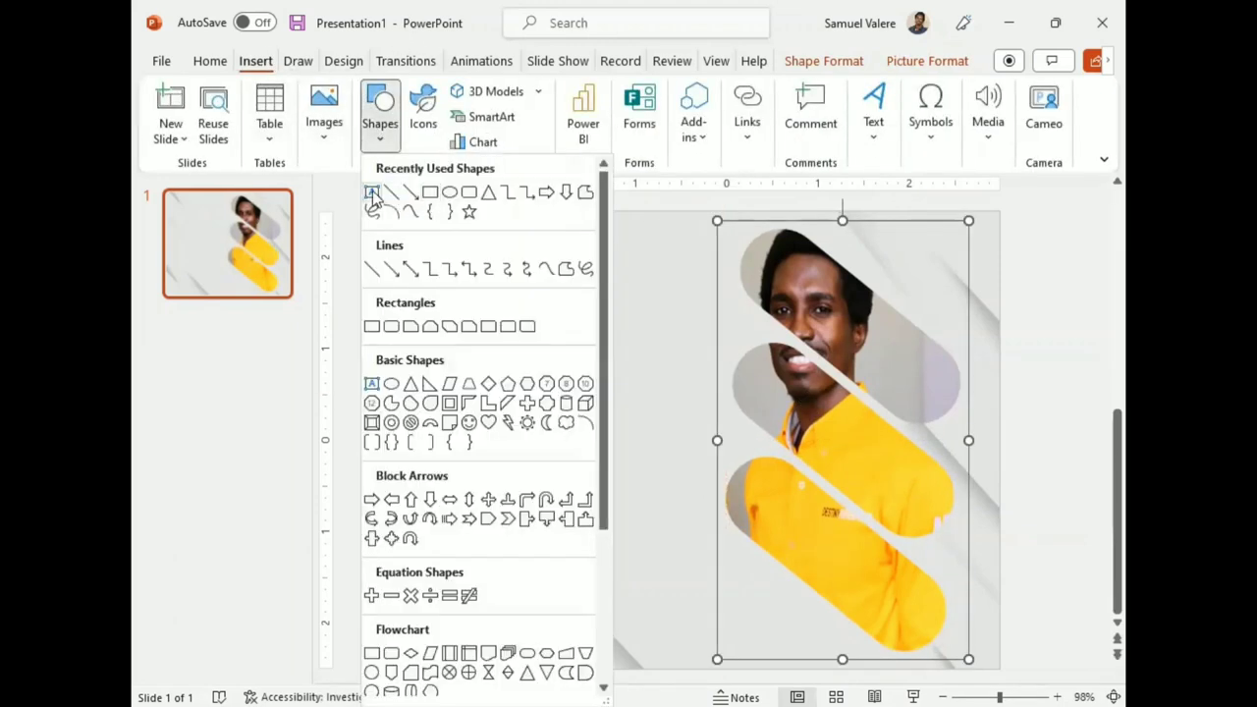
{"action": "left_click", "coordinate": [373, 192]}
{"action": "left_click_drag", "start_coordinate": [466, 263], "coordinate": [689, 333]}
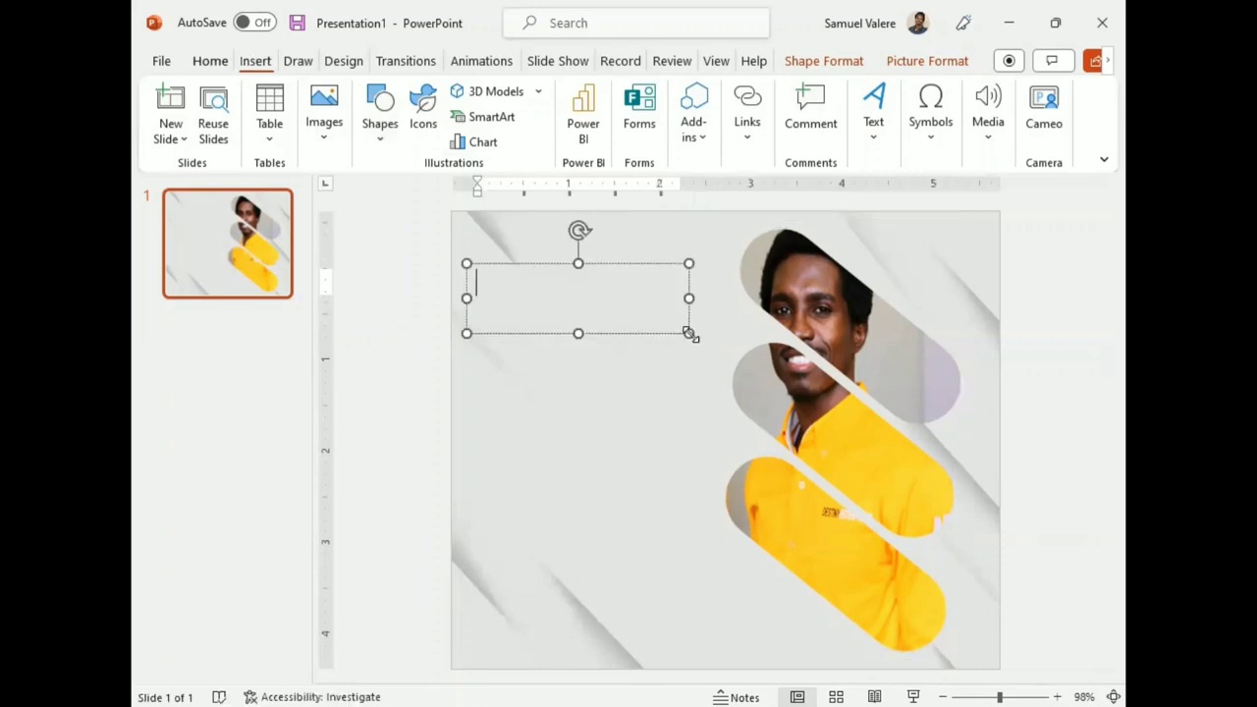
{"action": "type", "text": "S"}
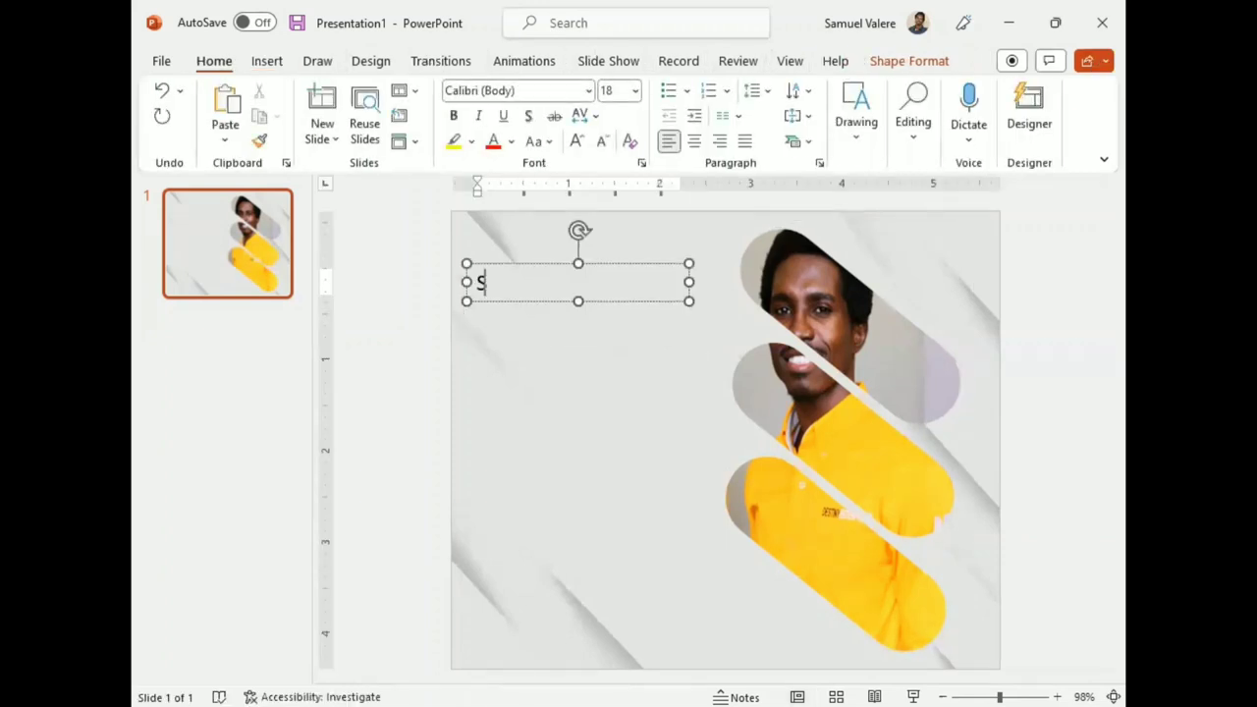
{"action": "type", "text": "mile"}
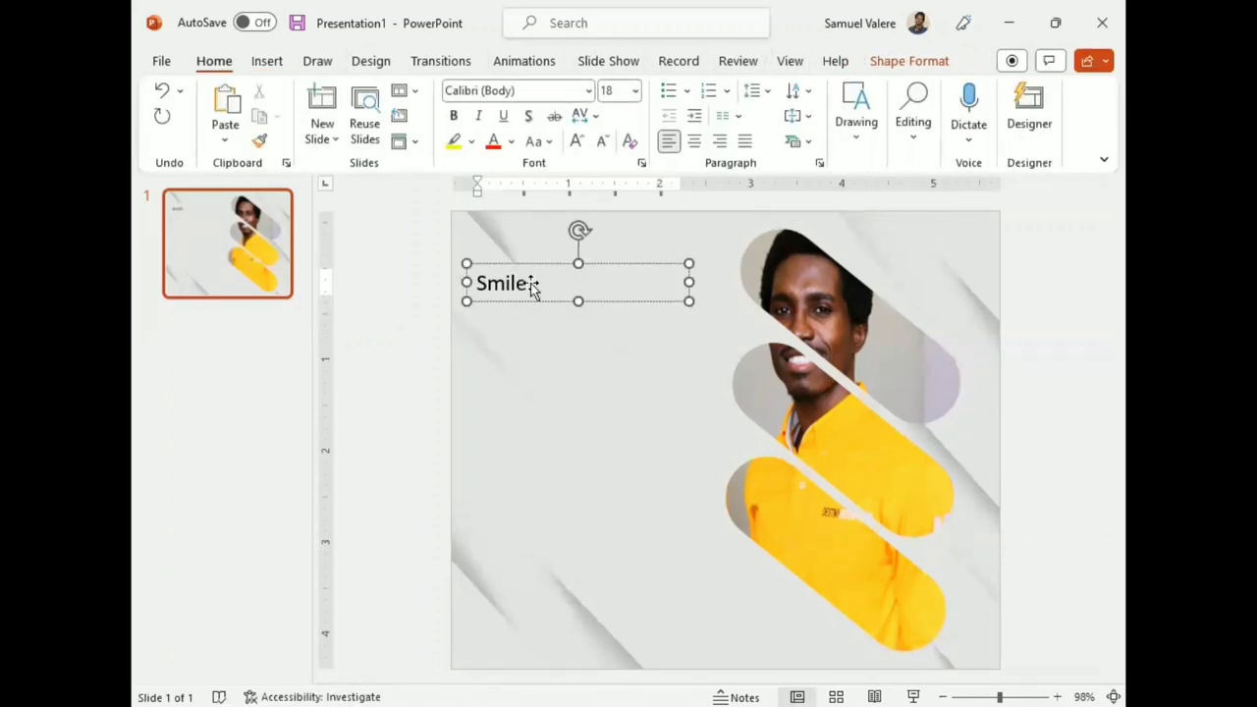
{"action": "double_click", "coordinate": [528, 283]}
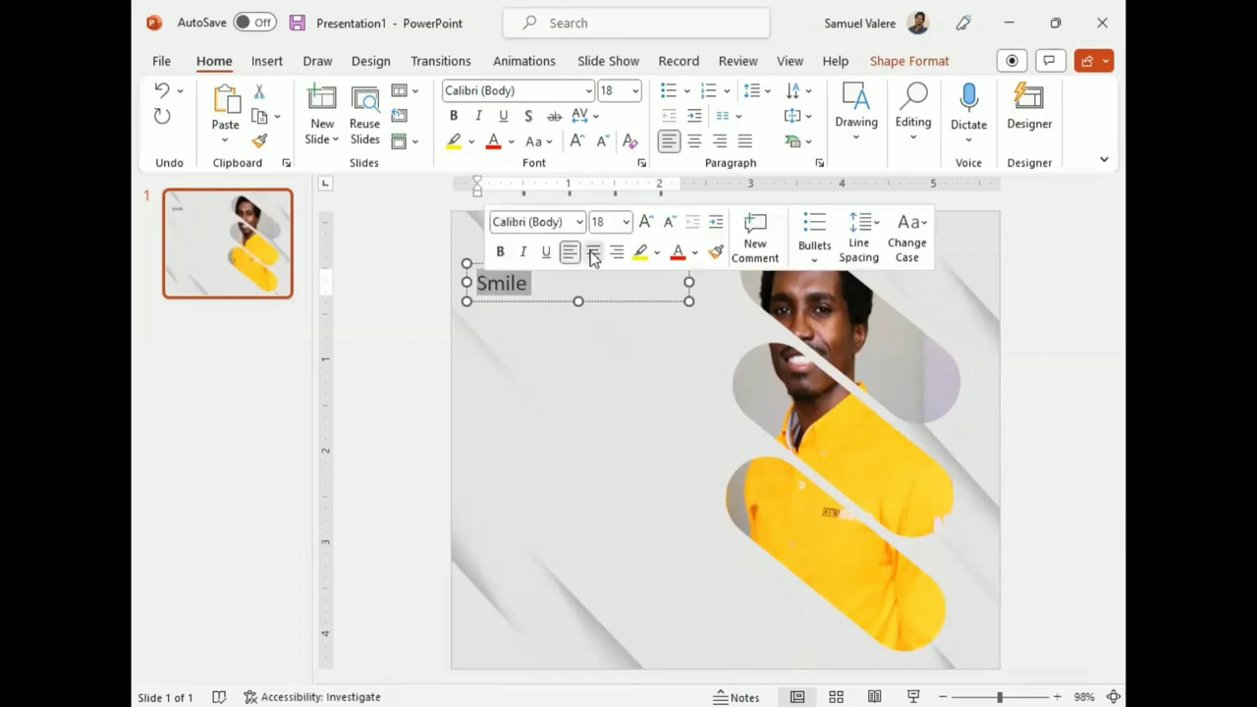
{"action": "left_click", "coordinate": [593, 252]}
- Set 'Smile' in Arial Black at 32 pt
{"action": "left_click", "coordinate": [544, 90]}
{"action": "type", "text": "A"}
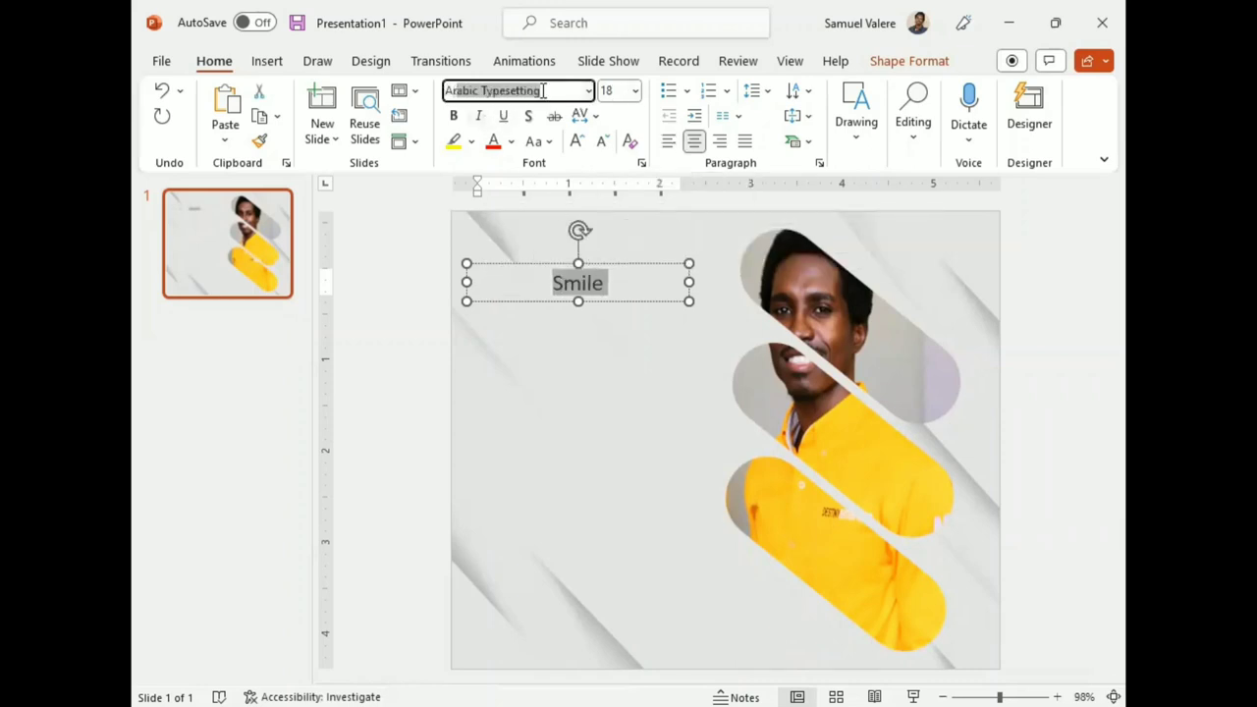
{"action": "type", "text": "rial"}
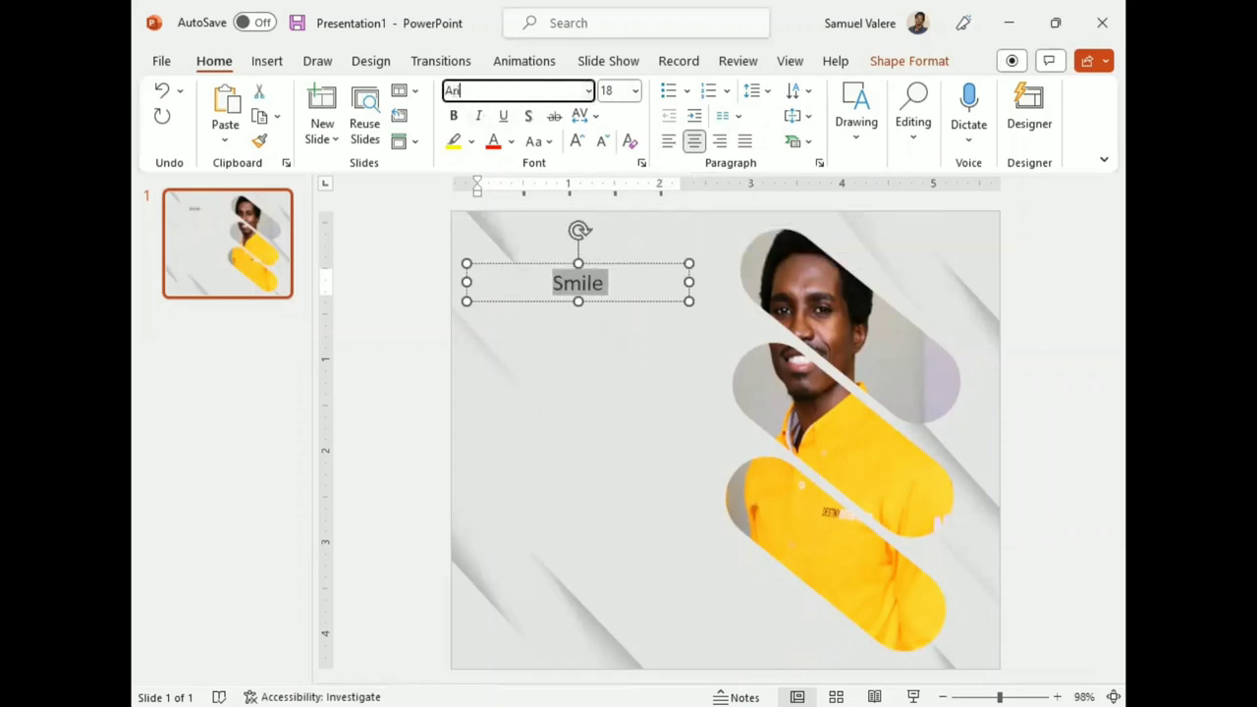
{"action": "key", "text": "Return"}
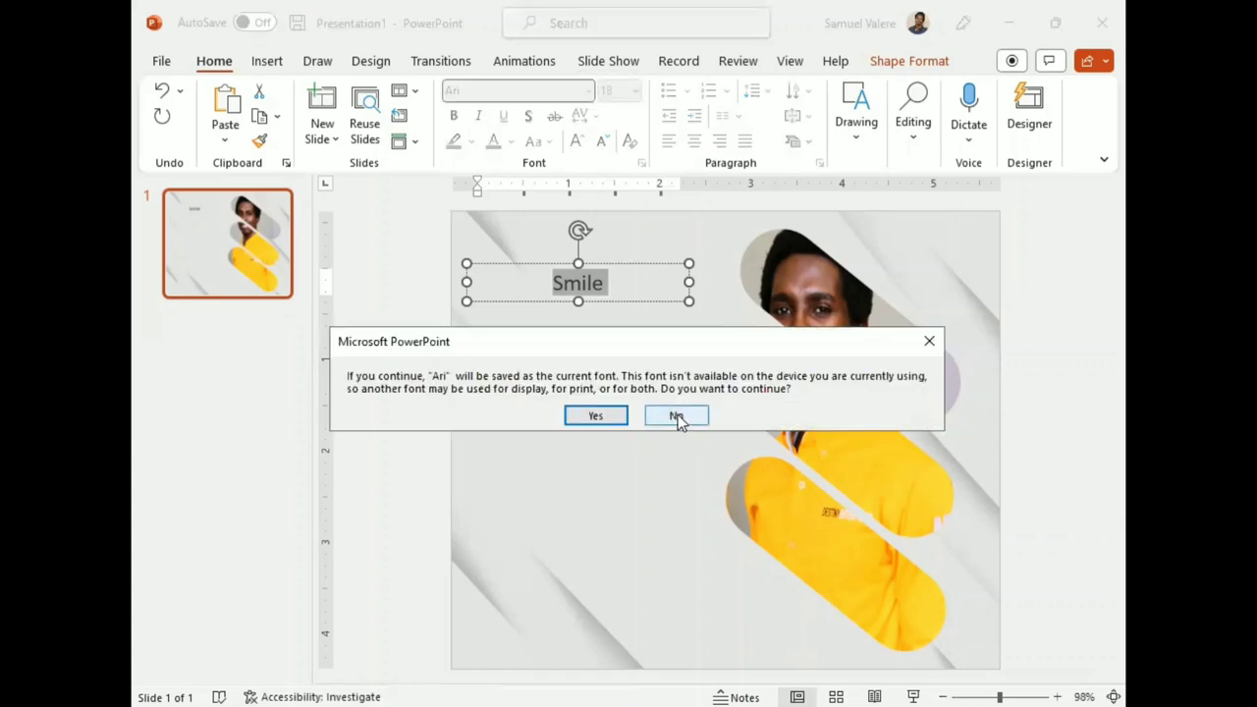
{"action": "left_click", "coordinate": [677, 421]}
{"action": "scroll", "coordinate": [560, 412], "scroll_direction": "down", "scroll_amount": 3}
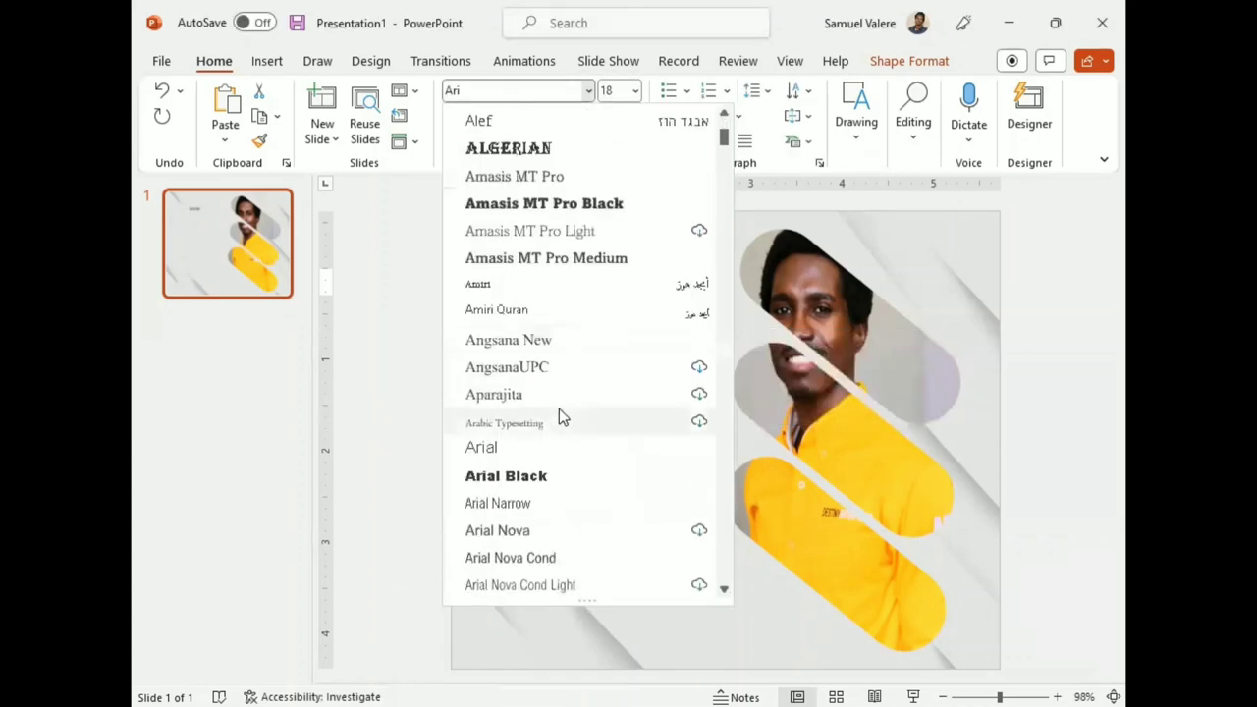
{"action": "left_click", "coordinate": [508, 477]}
{"action": "left_click", "coordinate": [615, 90]}
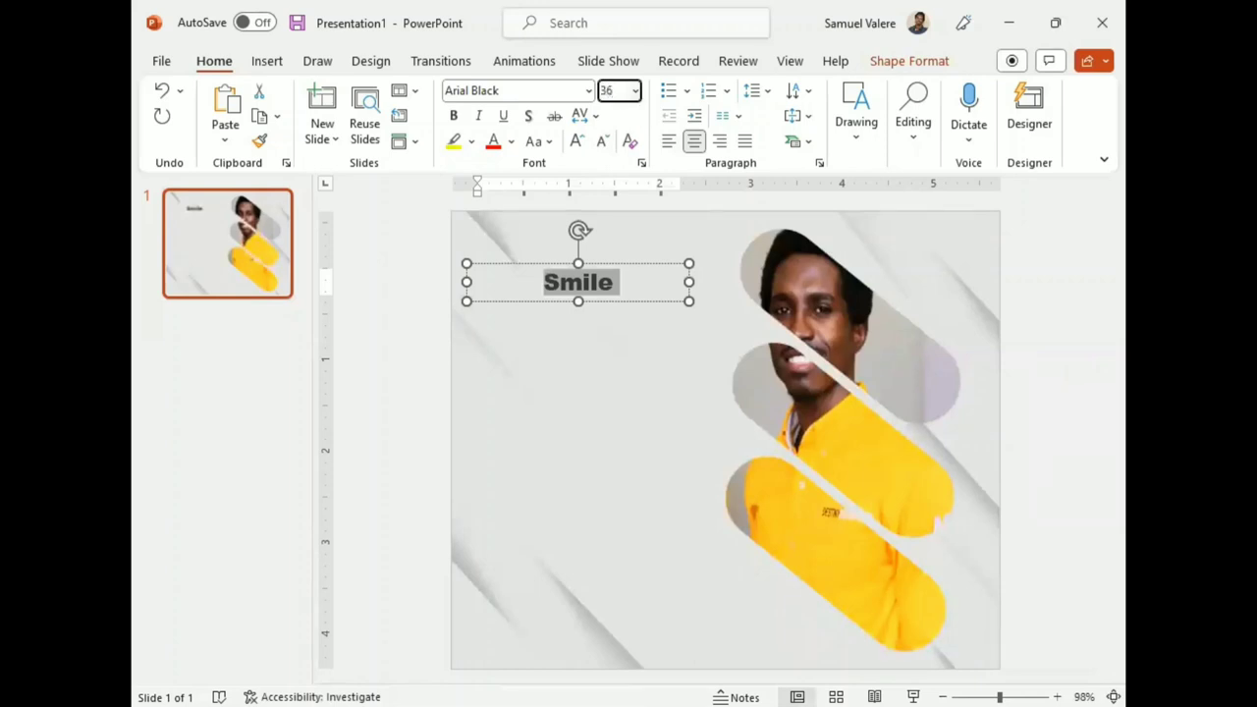
{"action": "key", "text": "Return"}
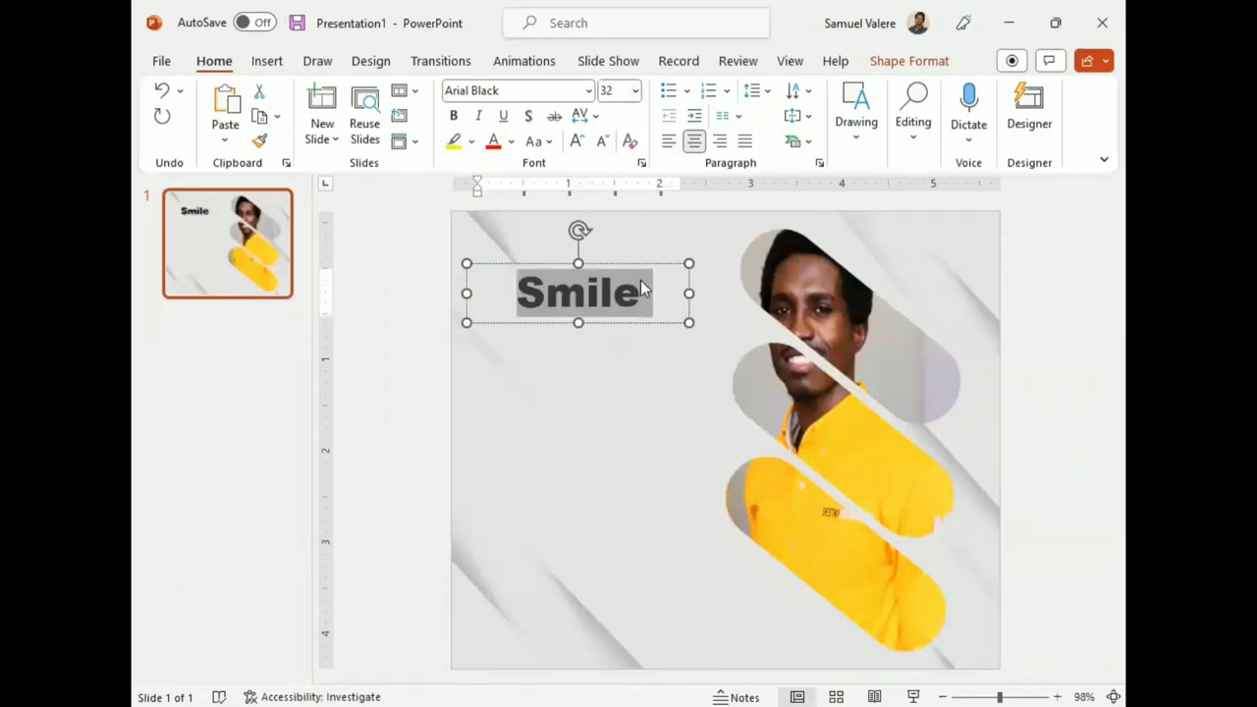
- Change it to uppercase SMILE with loose character spacing and move it lower
{"action": "left_click", "coordinate": [547, 139]}
{"action": "left_click", "coordinate": [596, 221]}
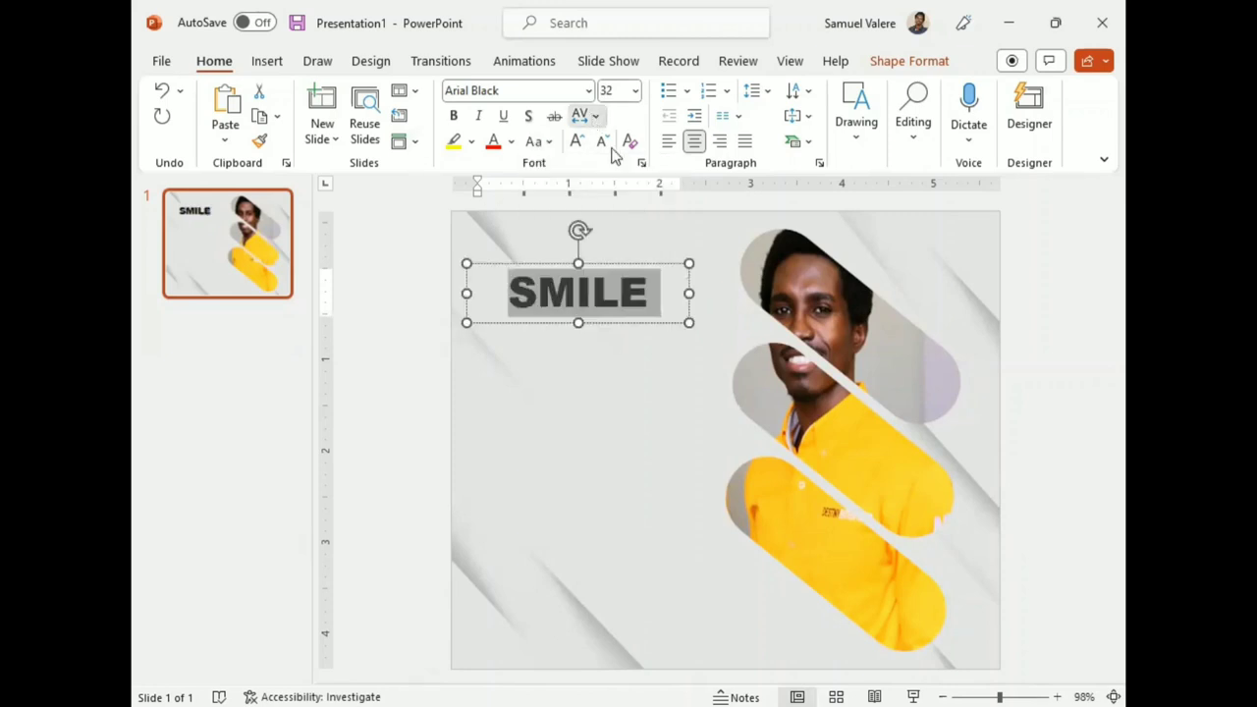
{"action": "left_click", "coordinate": [588, 115]}
{"action": "left_click", "coordinate": [621, 223]}
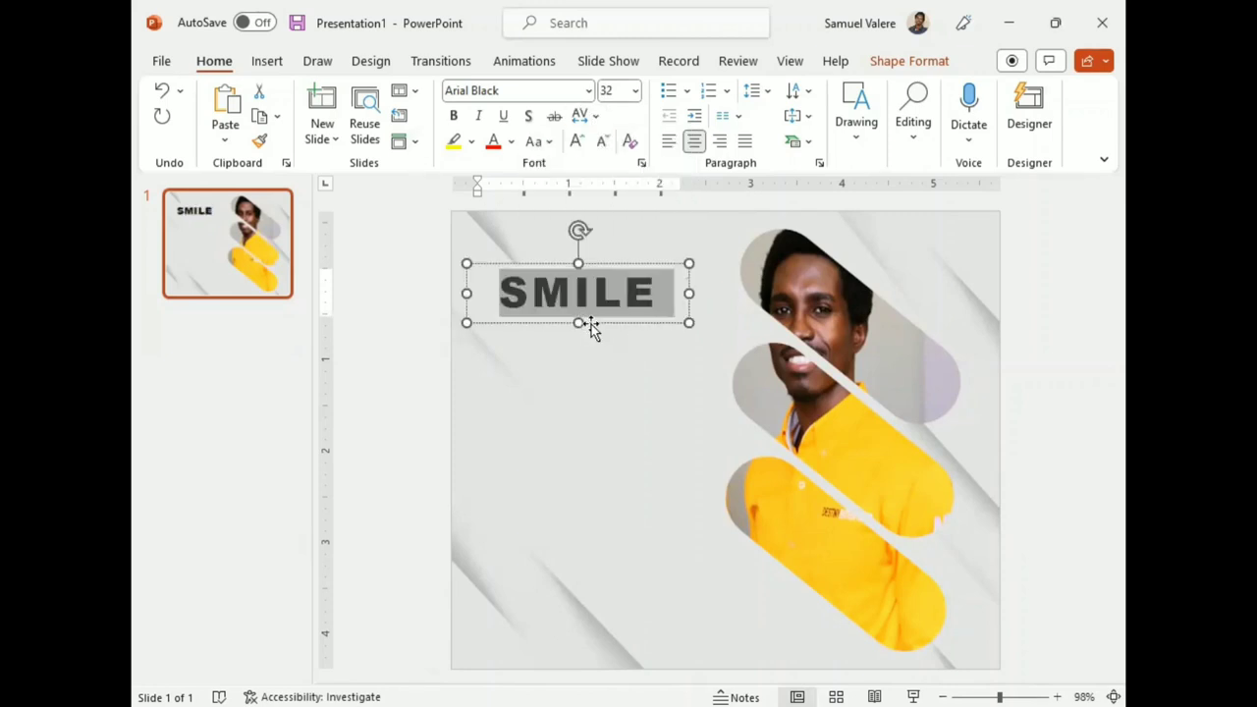
{"action": "left_click_drag", "start_coordinate": [590, 329], "coordinate": [574, 407]}
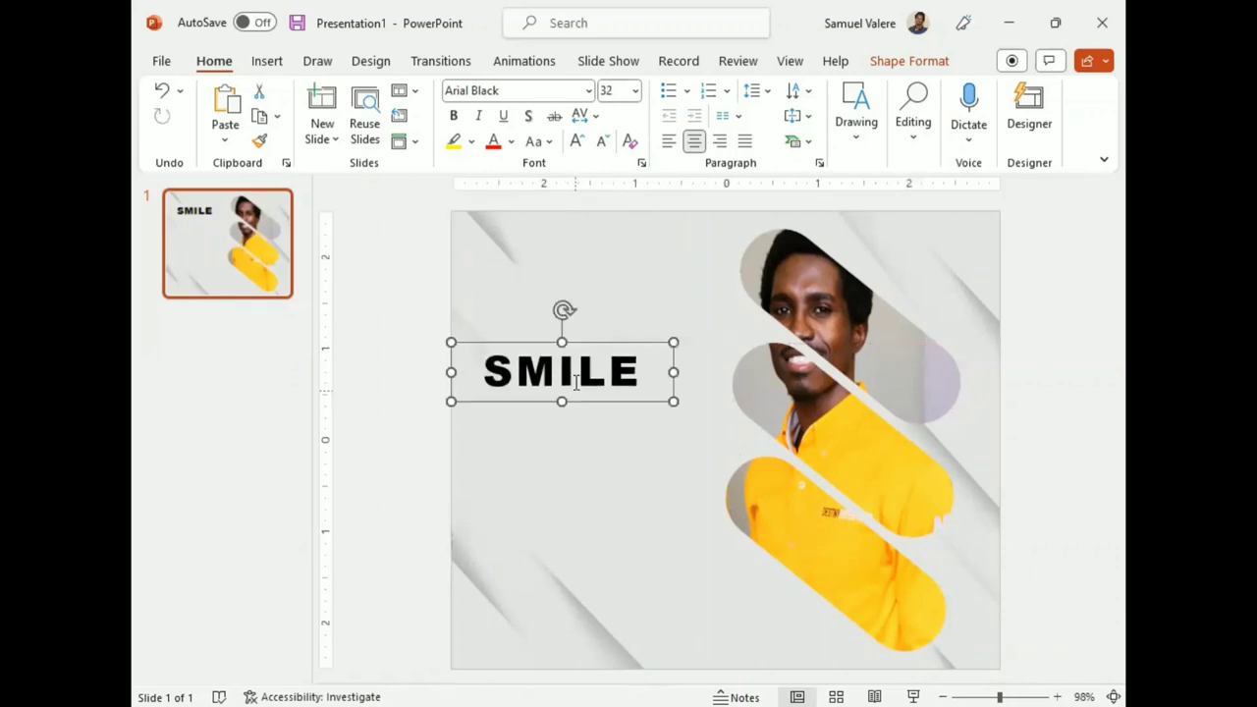
- Set the SMILE text fill to dark blue
{"action": "left_click", "coordinate": [910, 60]}
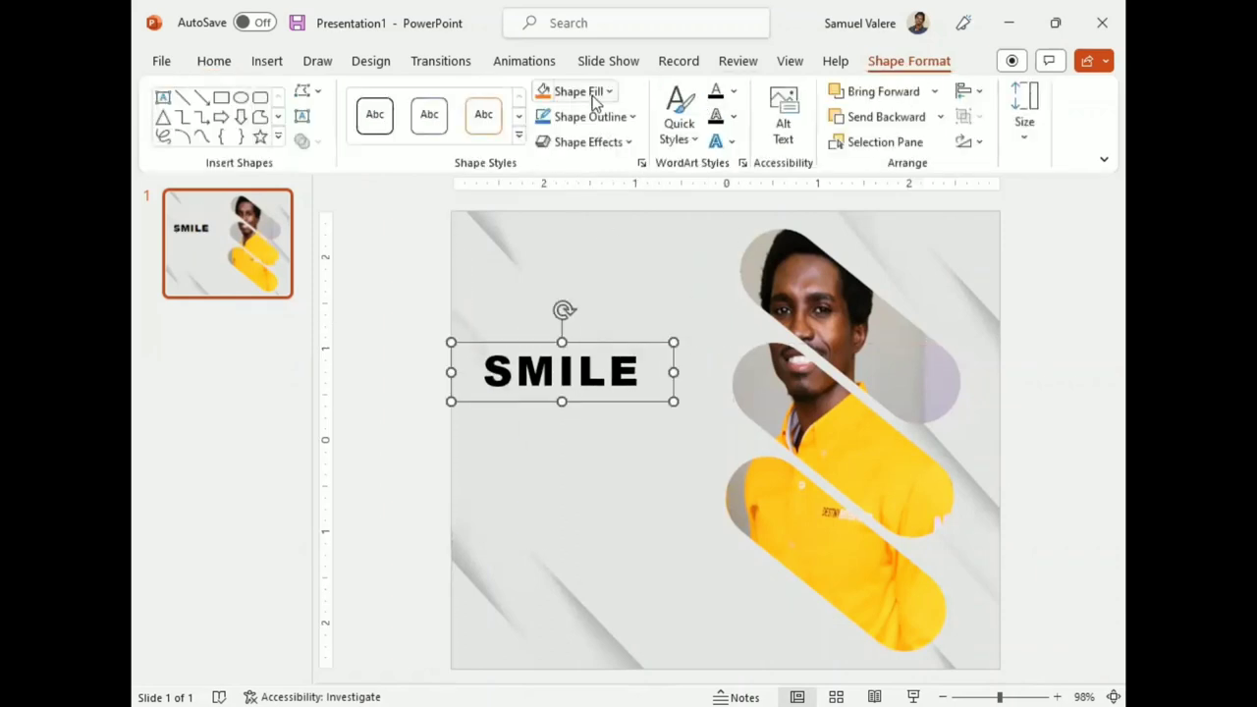
{"action": "left_click", "coordinate": [732, 90]}
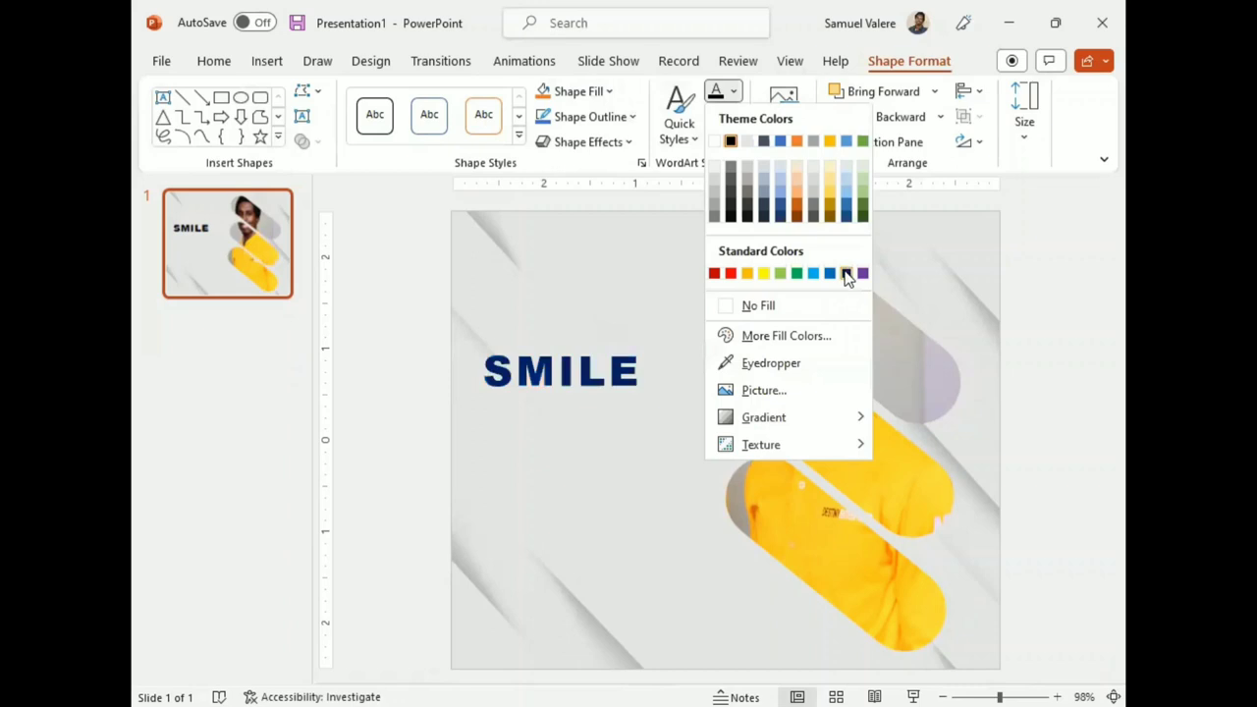
{"action": "left_click", "coordinate": [845, 275]}
- Duplicate SMILE below itself, retype it as 'Because it's' and widen it onto one line
{"action": "key", "text": "ctrl+d"}
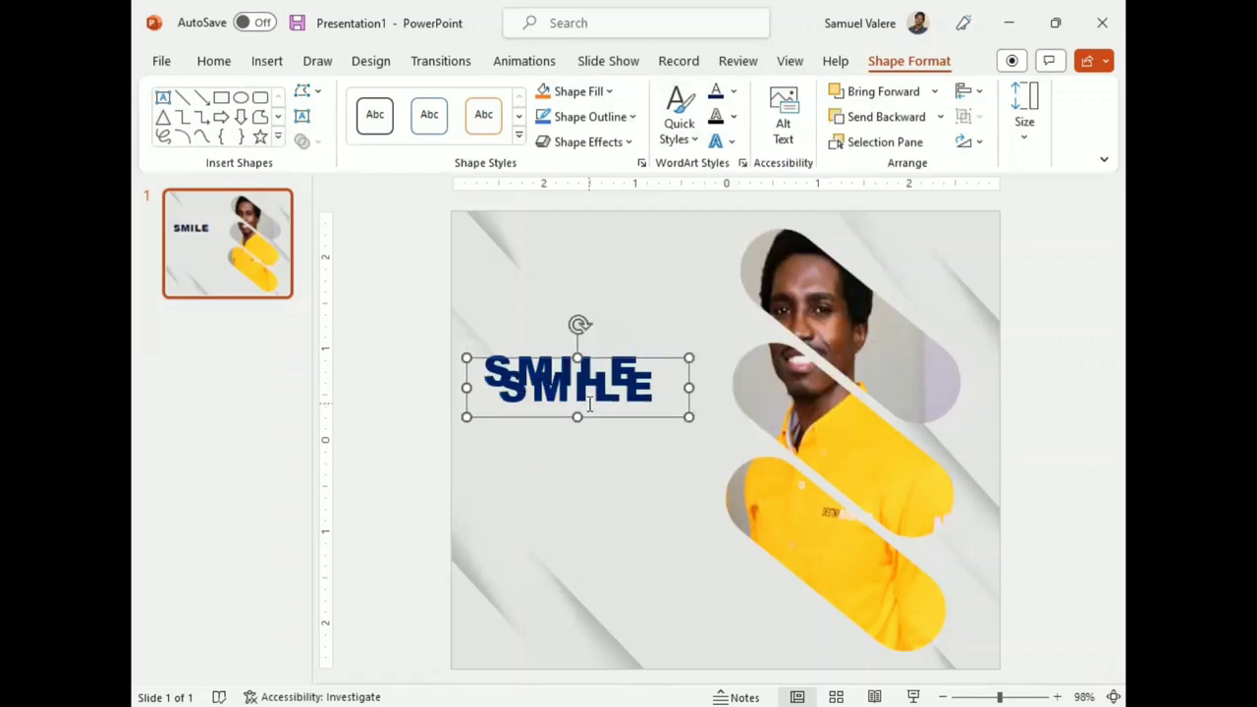
{"action": "left_click_drag", "start_coordinate": [604, 423], "coordinate": [586, 441]}
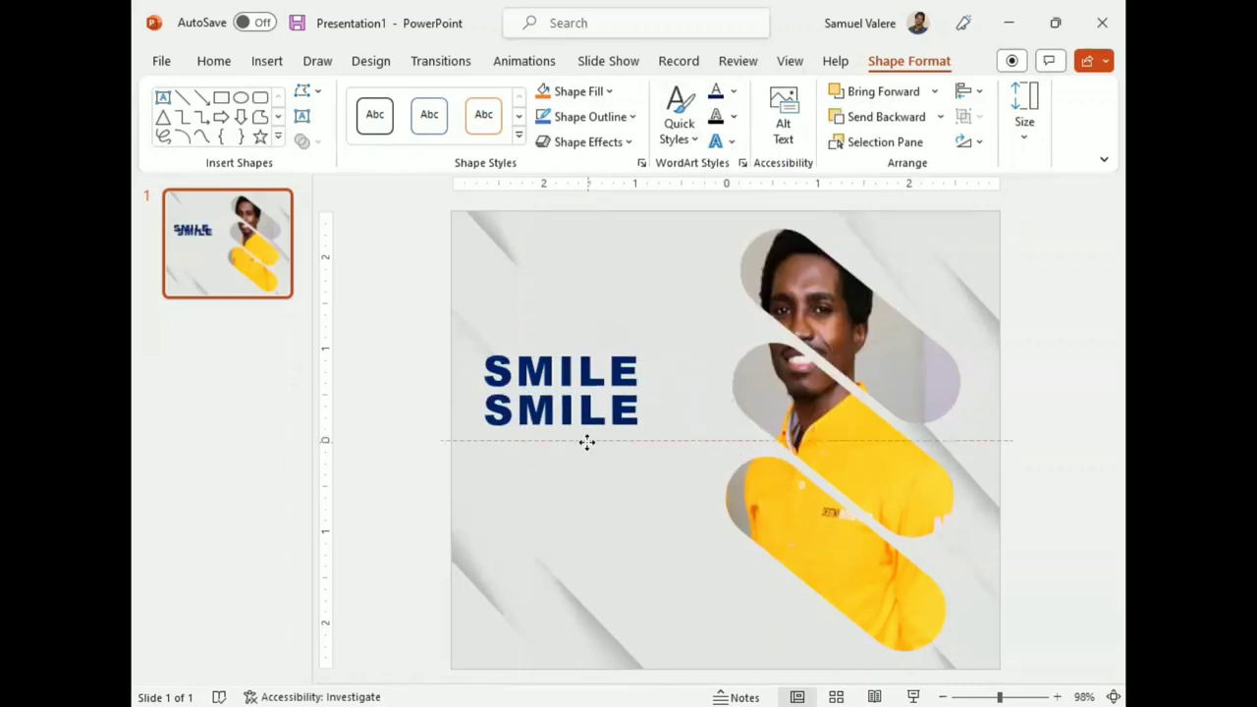
{"action": "double_click", "coordinate": [569, 418]}
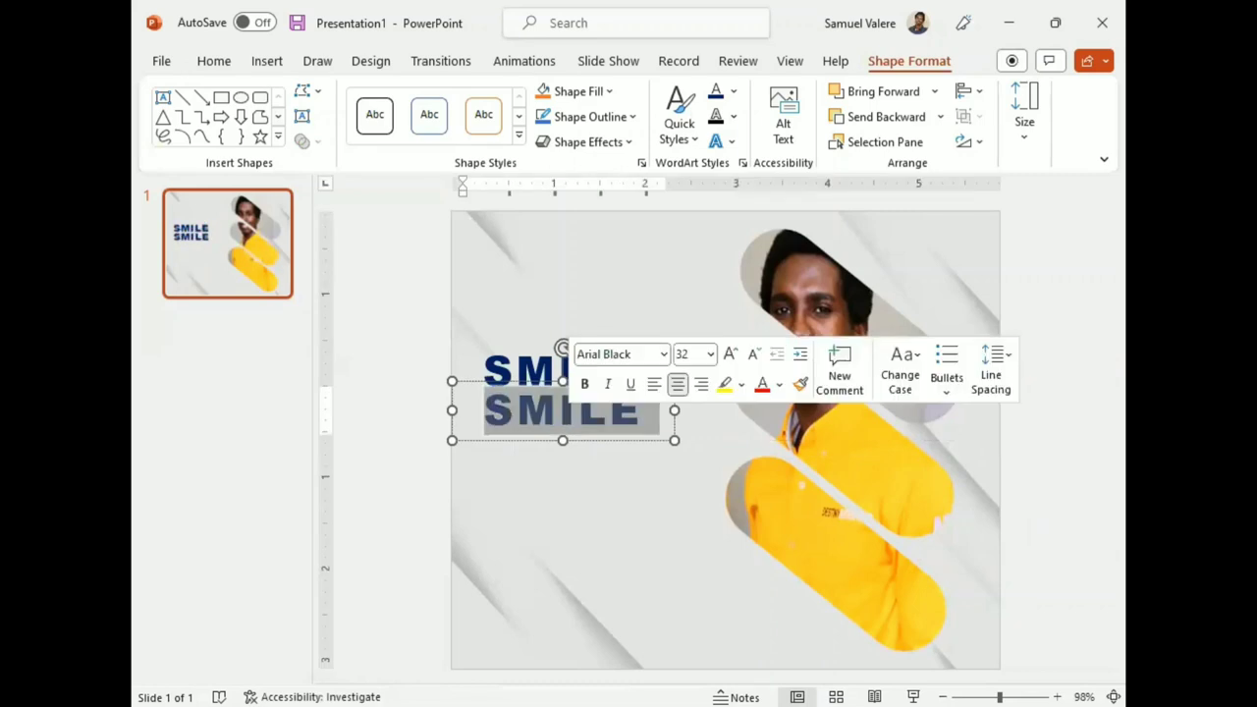
{"action": "type", "text": "Because It"}
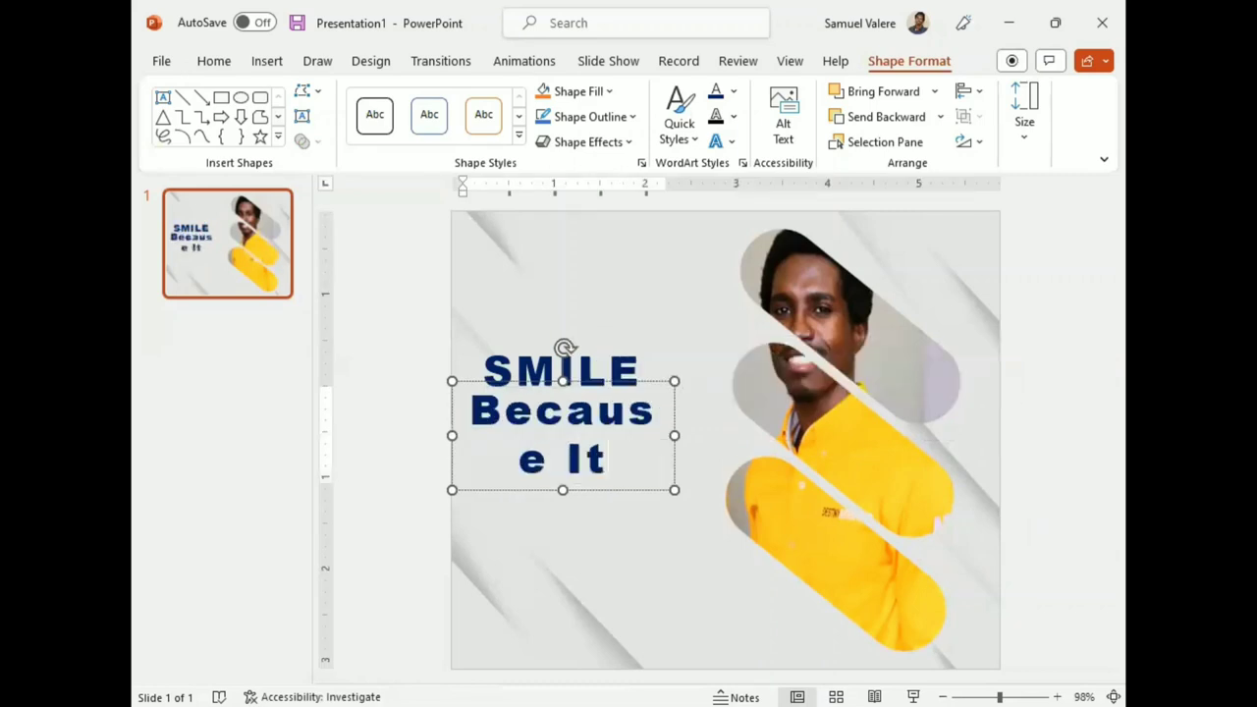
{"action": "key", "text": "BackSpace"}
{"action": "key", "text": "BackSpace"}
{"action": "type", "text": "it's"}
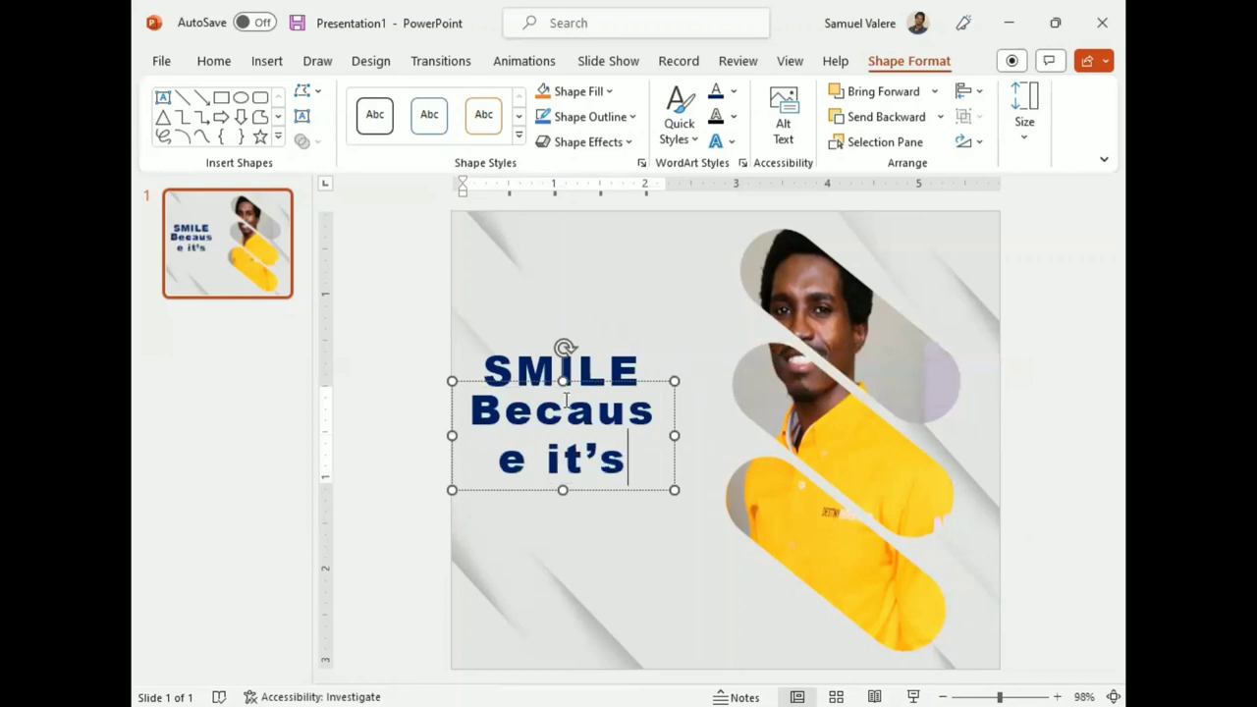
{"action": "left_click_drag", "start_coordinate": [677, 435], "coordinate": [808, 435]}
{"action": "triple_click", "coordinate": [621, 410]}
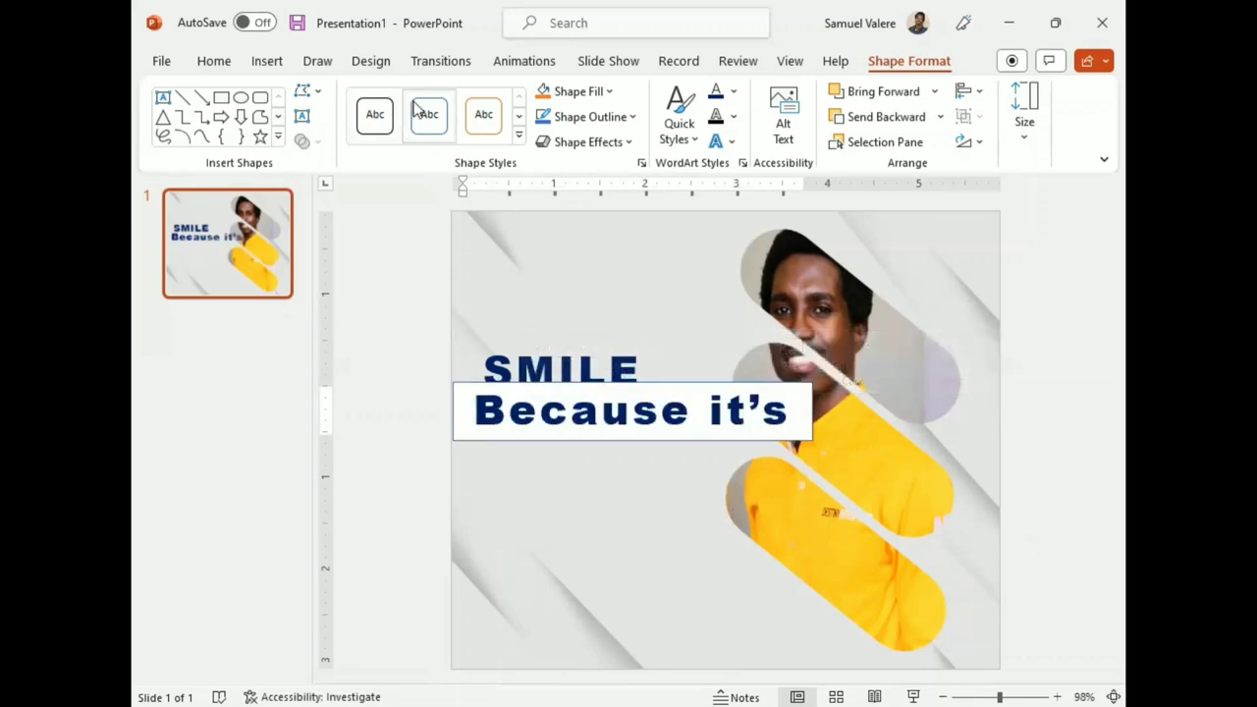
{"action": "left_click", "coordinate": [213, 61]}
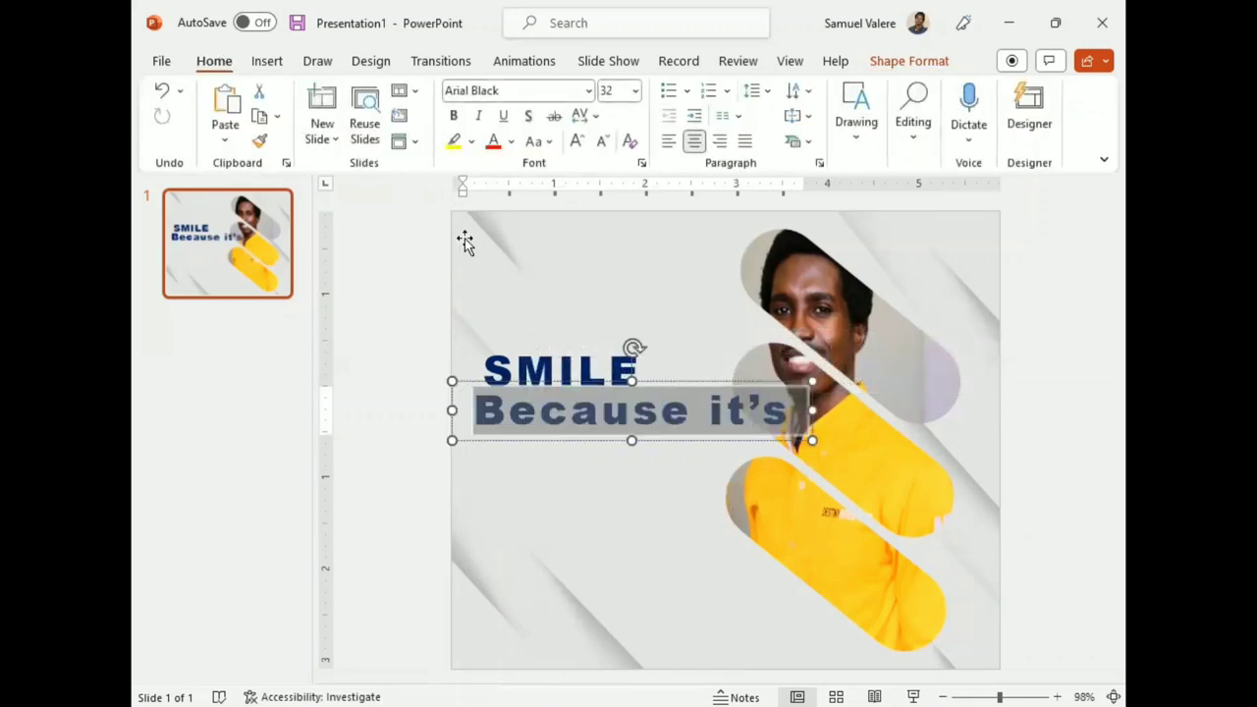
- Set 'Because it's' to 20 pt and align it under SMILE's left edge
{"action": "type", "text": "20"}
{"action": "key", "text": "Return"}
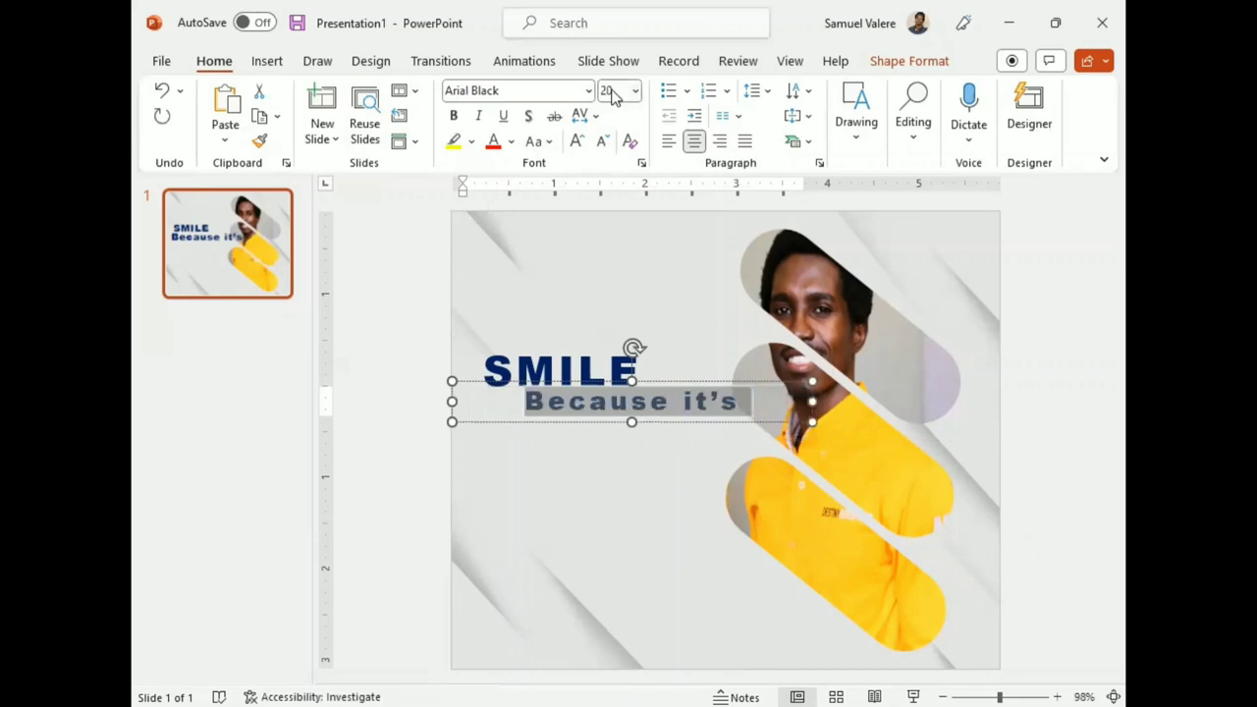
{"action": "left_click_drag", "start_coordinate": [813, 402], "coordinate": [694, 419]}
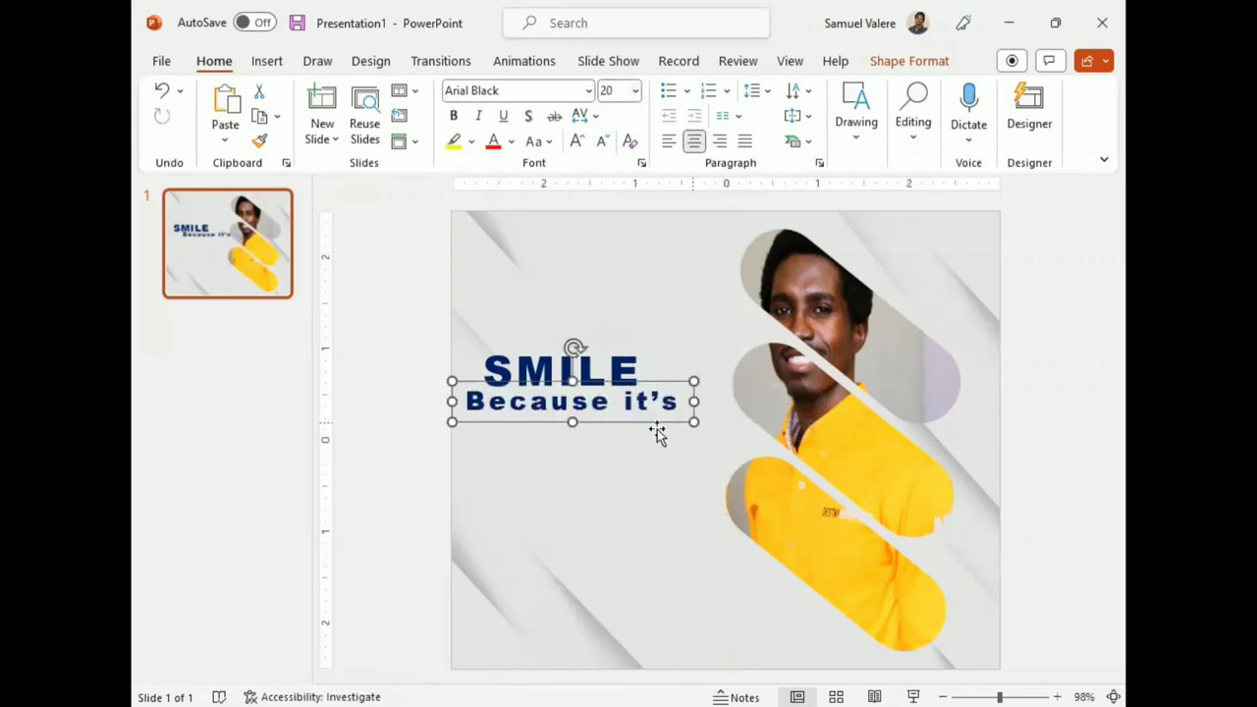
{"action": "left_click_drag", "start_coordinate": [612, 420], "coordinate": [614, 424]}
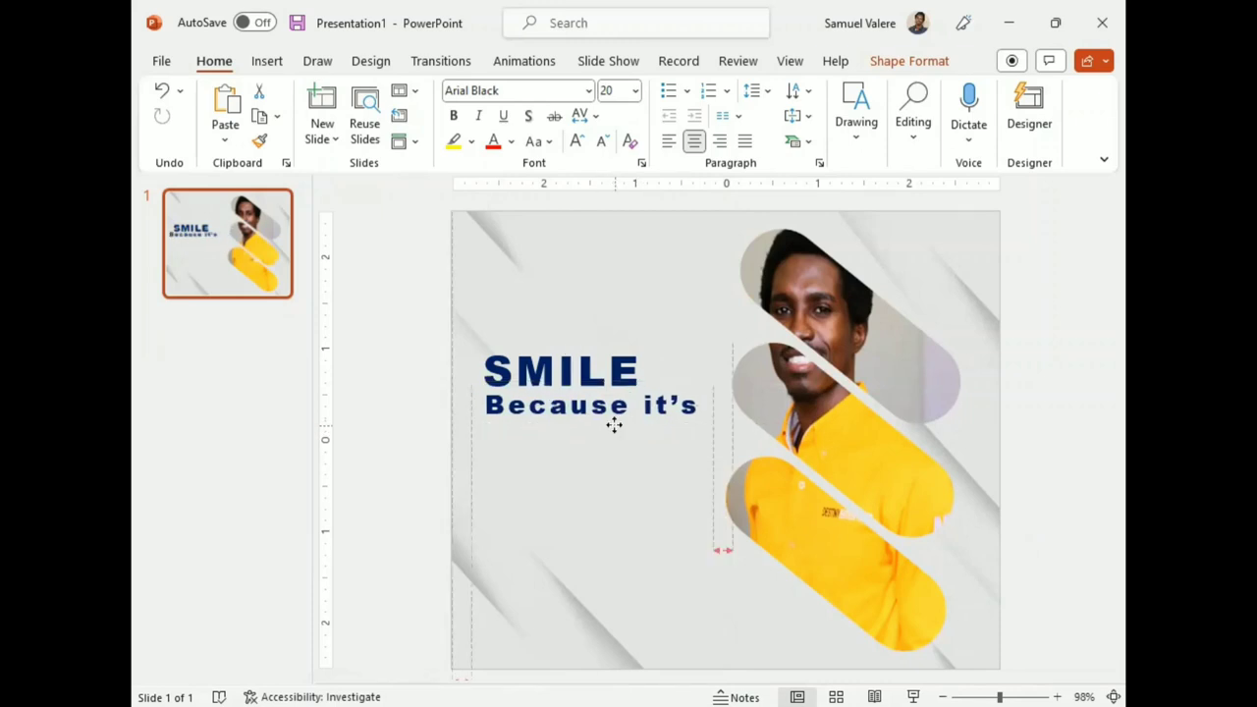
- Change the 'Because it's' font colour to a lighter blue
{"action": "triple_click", "coordinate": [595, 407]}
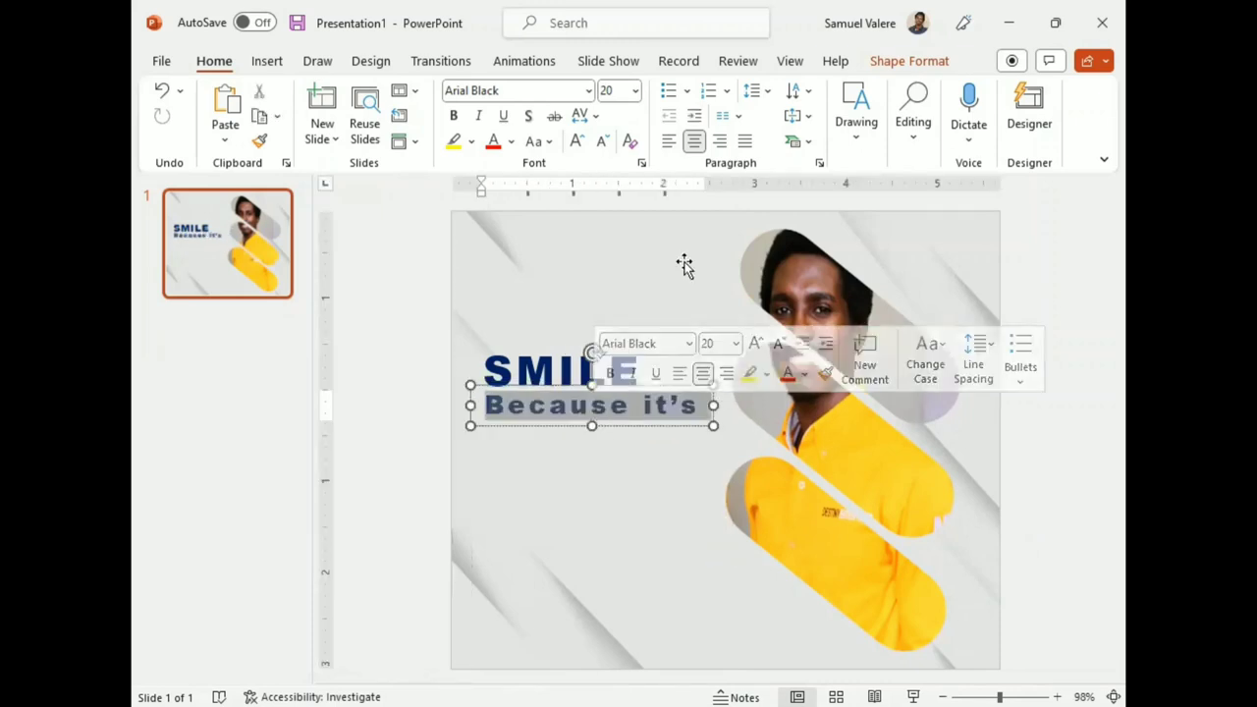
{"action": "left_click", "coordinate": [511, 141]}
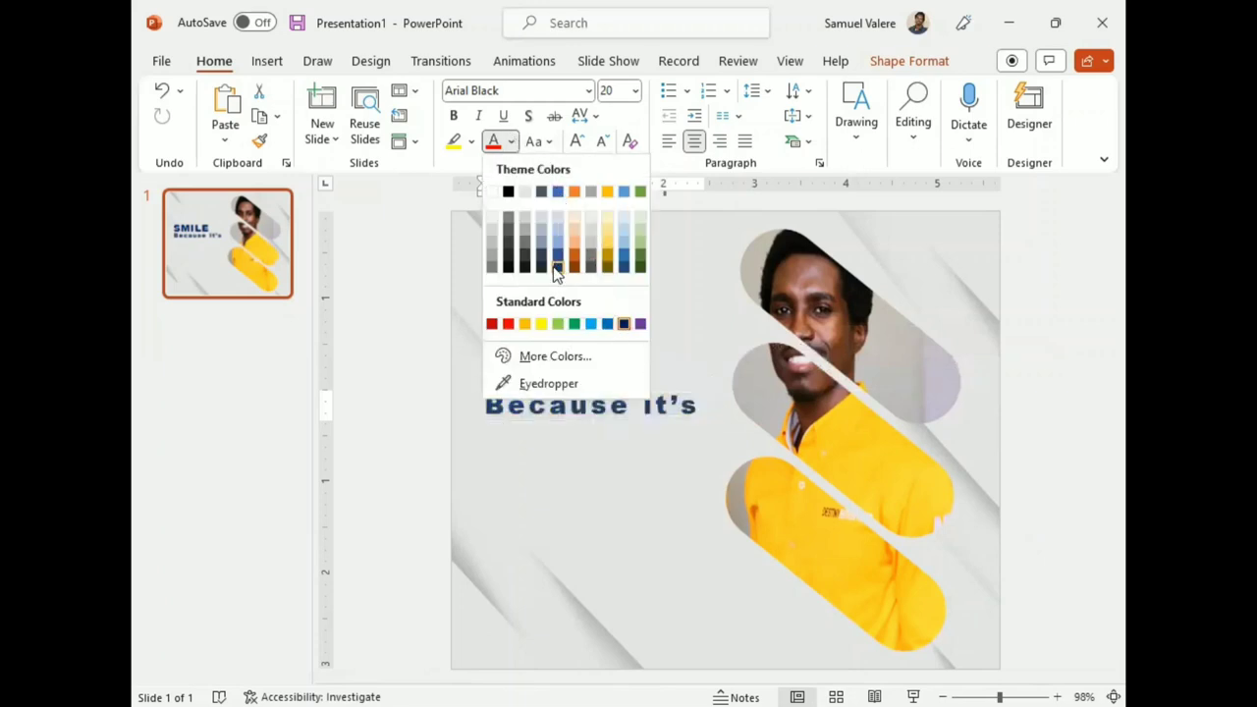
{"action": "left_click", "coordinate": [559, 191]}
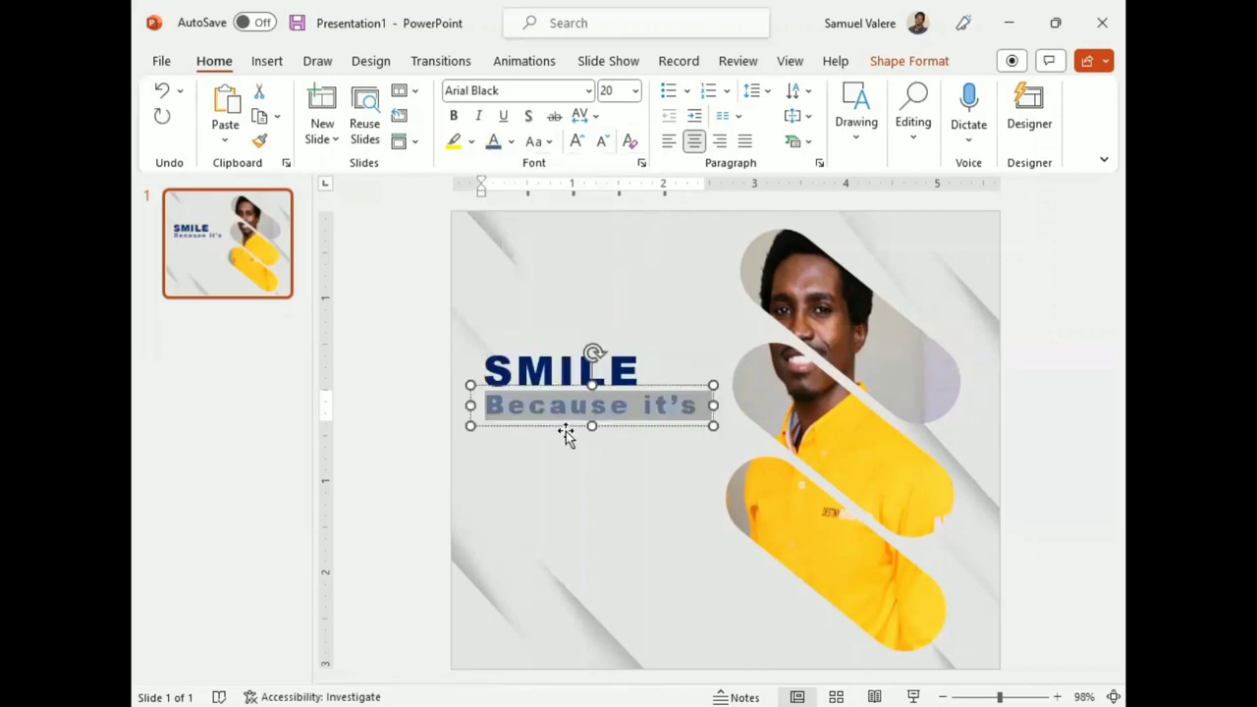
{"action": "left_click", "coordinate": [540, 423]}
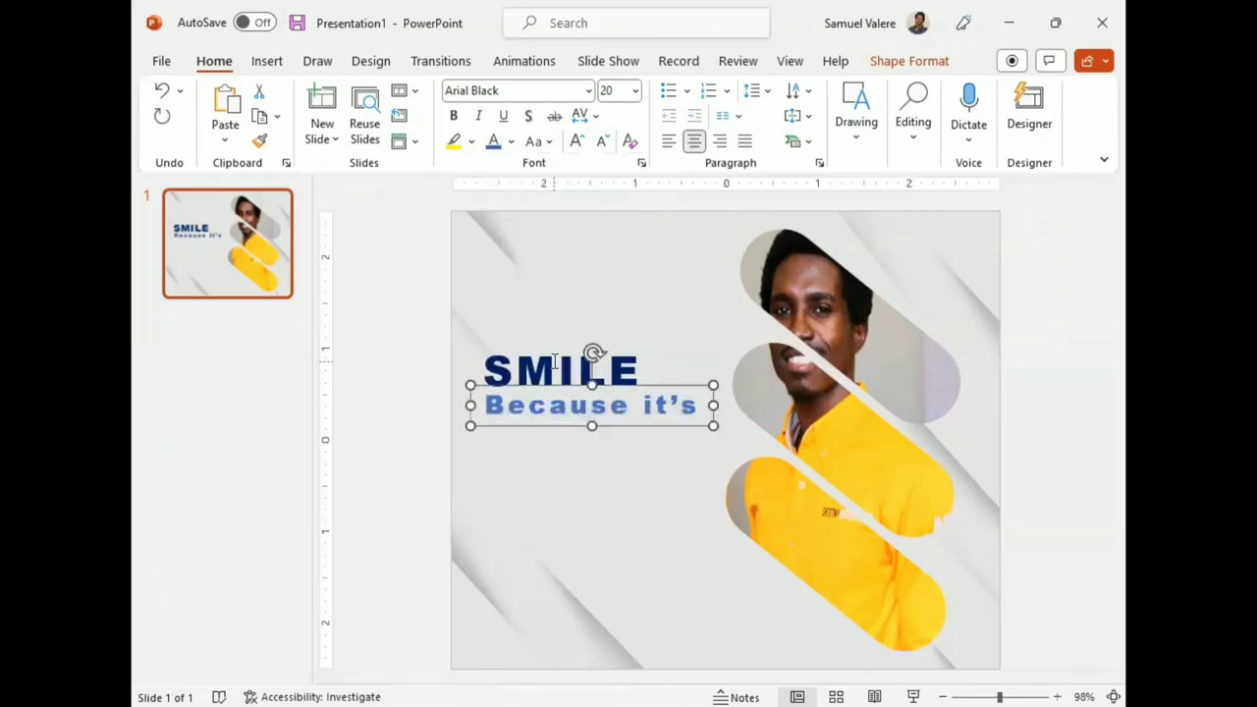
- Ctrl-drag a copy of SMILE to sit below 'Because it's'
{"action": "left_click", "coordinate": [555, 361]}
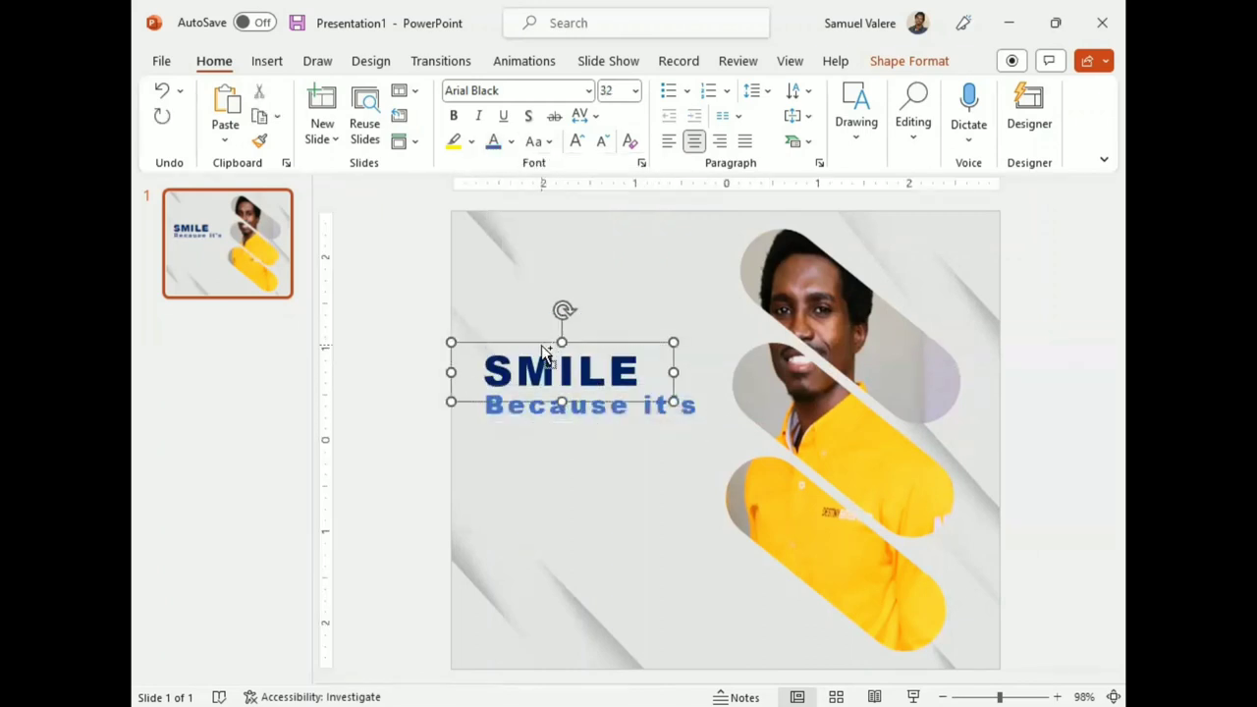
{"action": "left_click_drag", "start_coordinate": [545, 343], "coordinate": [559, 422], "text": "ctrl"}
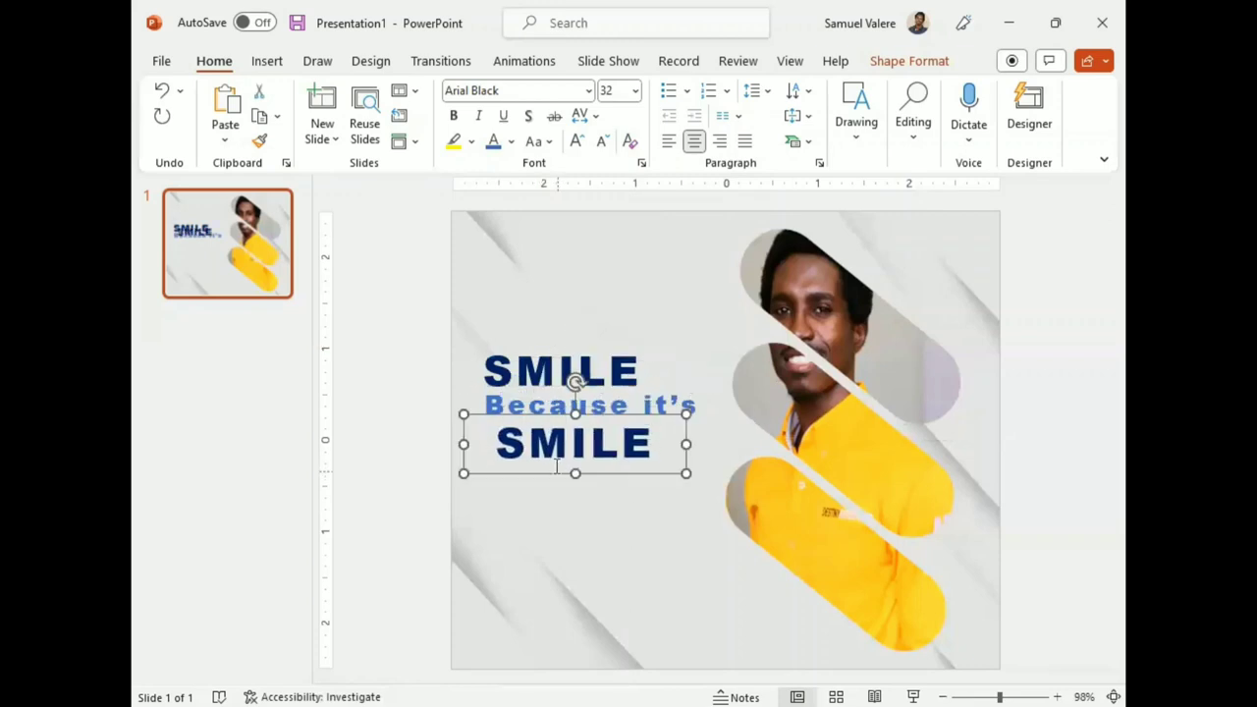
{"action": "double_click", "coordinate": [559, 445]}
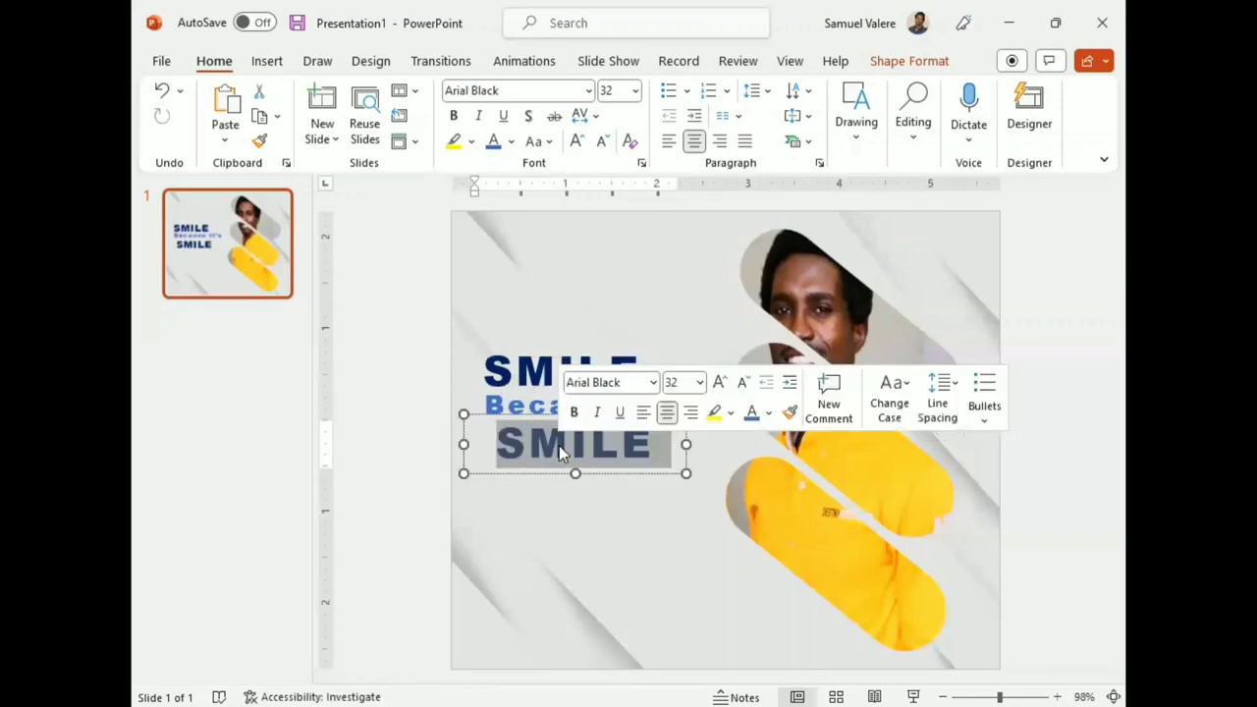
- Retype the copy as 'Friday' in Baskerville Old Face at 52 pt
{"action": "type", "text": "Friday"}
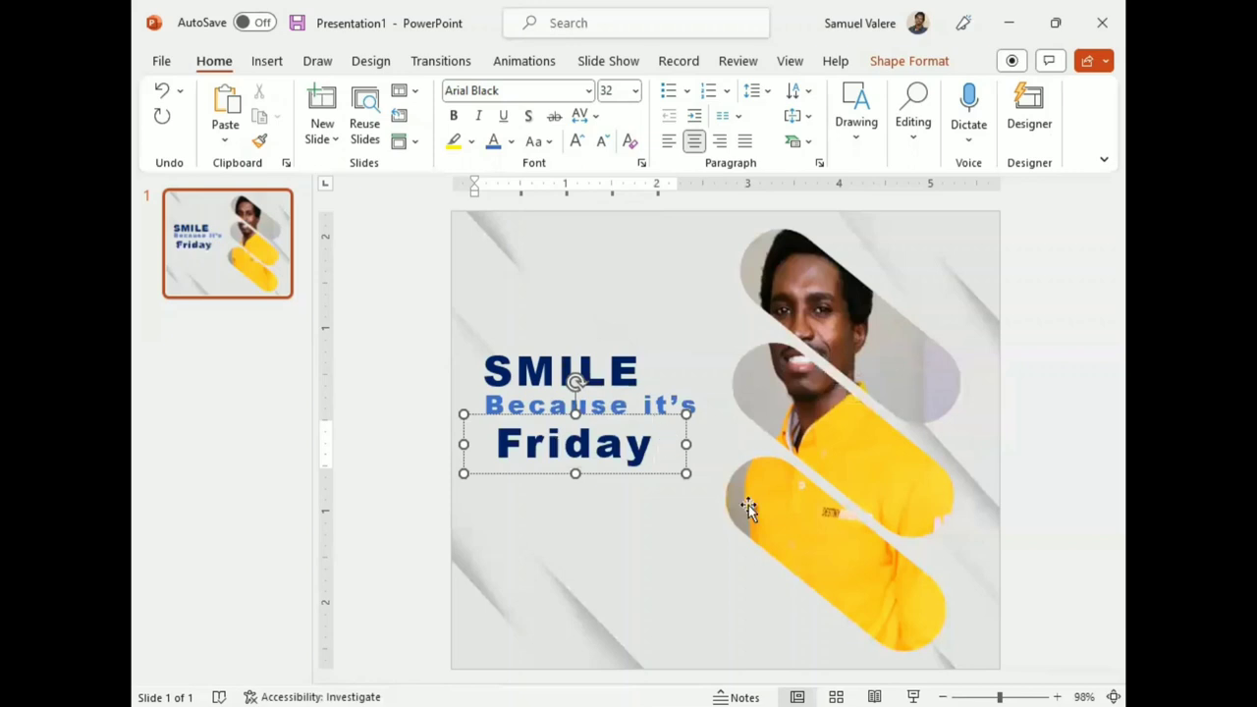
{"action": "left_click_drag", "start_coordinate": [652, 444], "coordinate": [496, 444]}
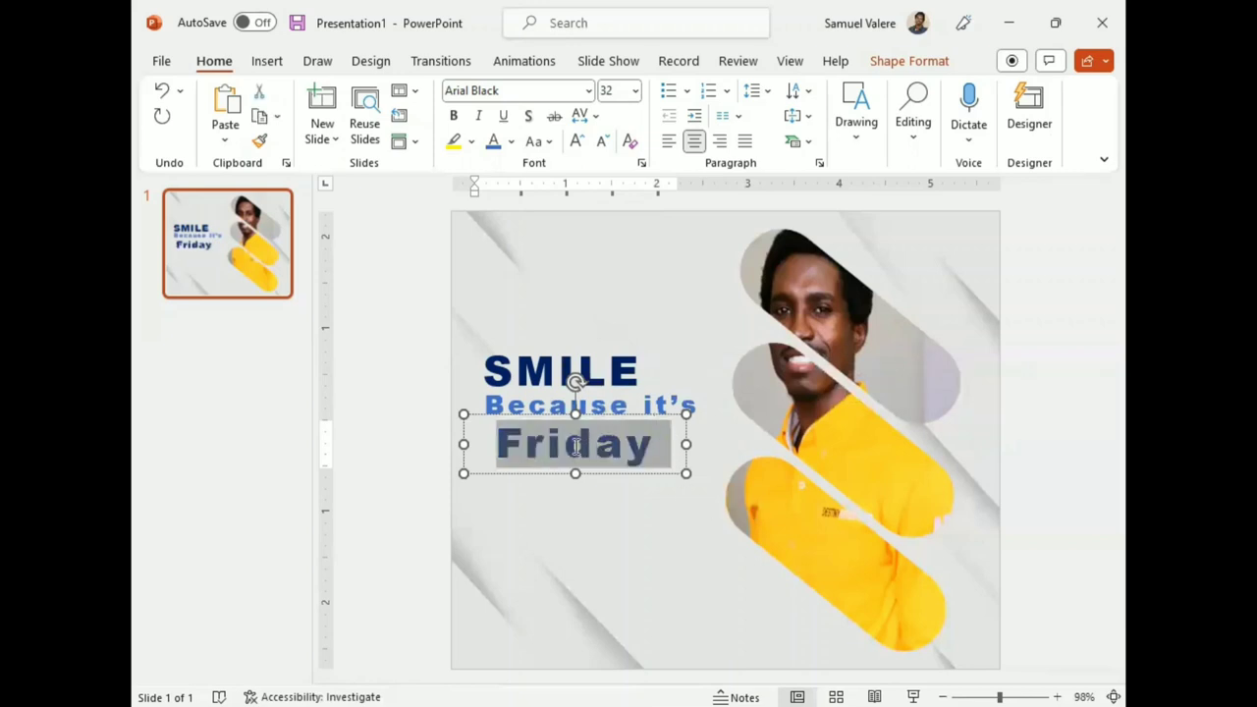
{"action": "left_click", "coordinate": [510, 90]}
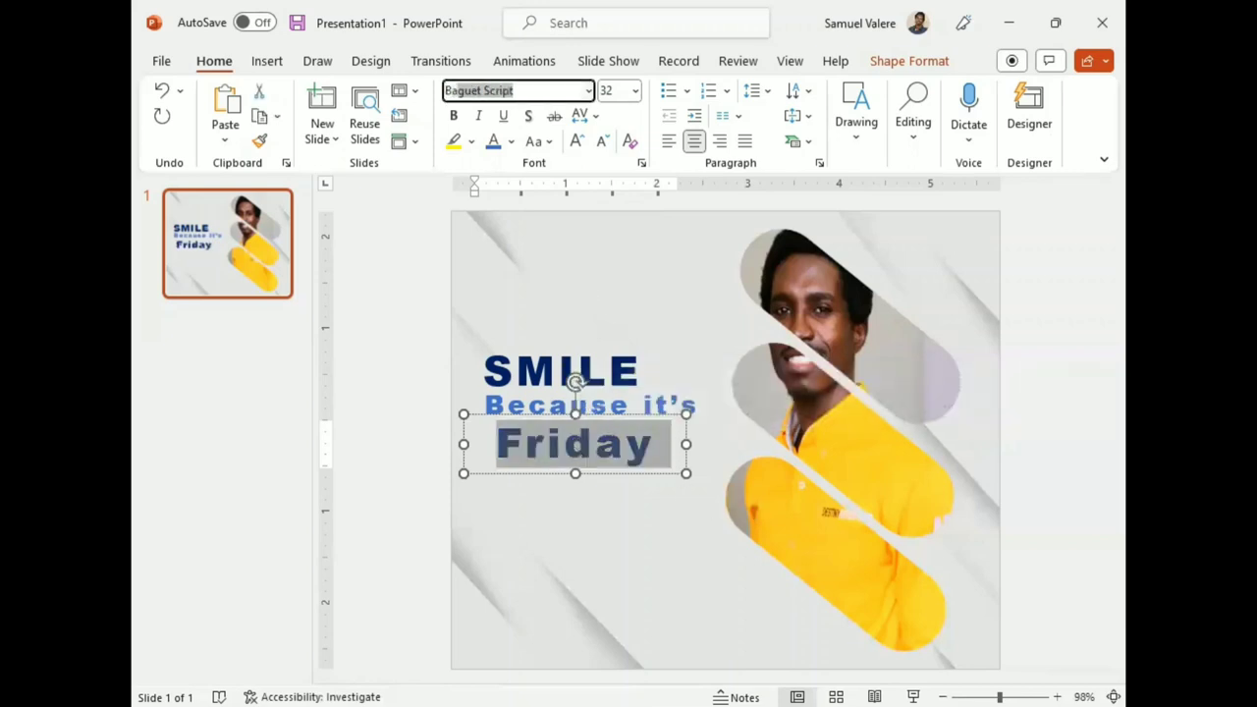
{"action": "type", "text": "Baskerville Old Face"}
{"action": "key", "text": "Return"}
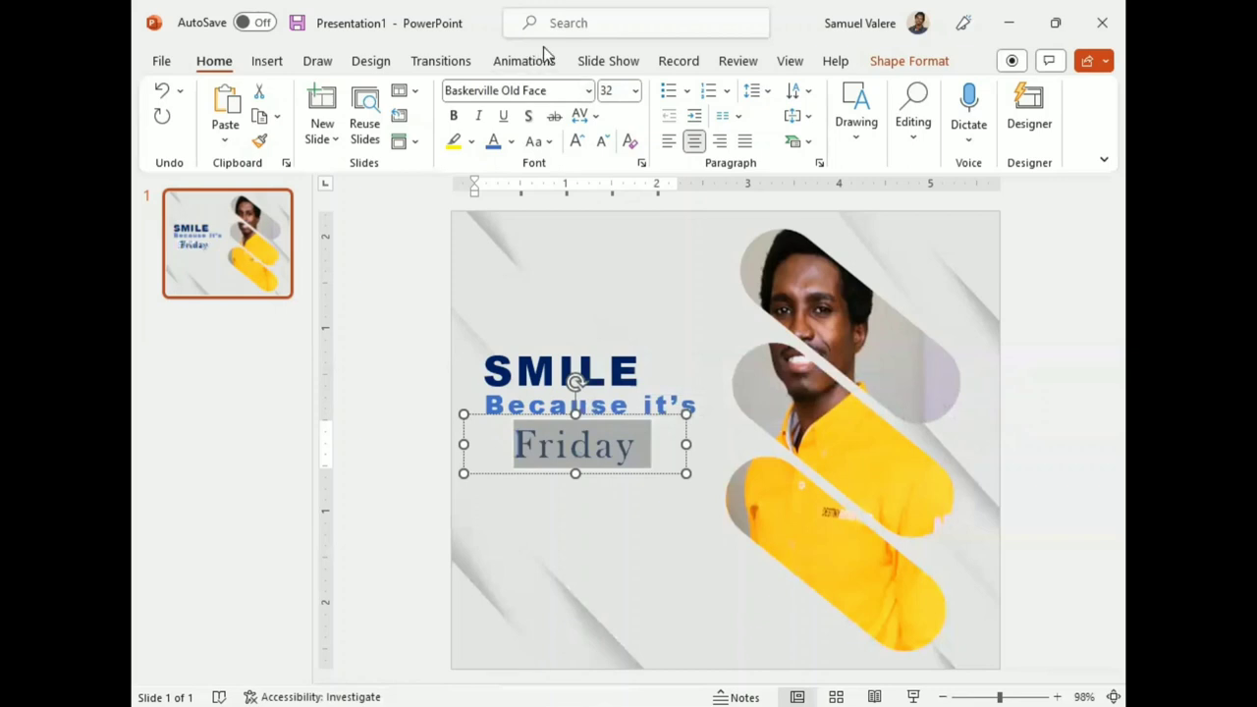
{"action": "left_click", "coordinate": [615, 93]}
{"action": "type", "text": "52"}
{"action": "key", "text": "Return"}
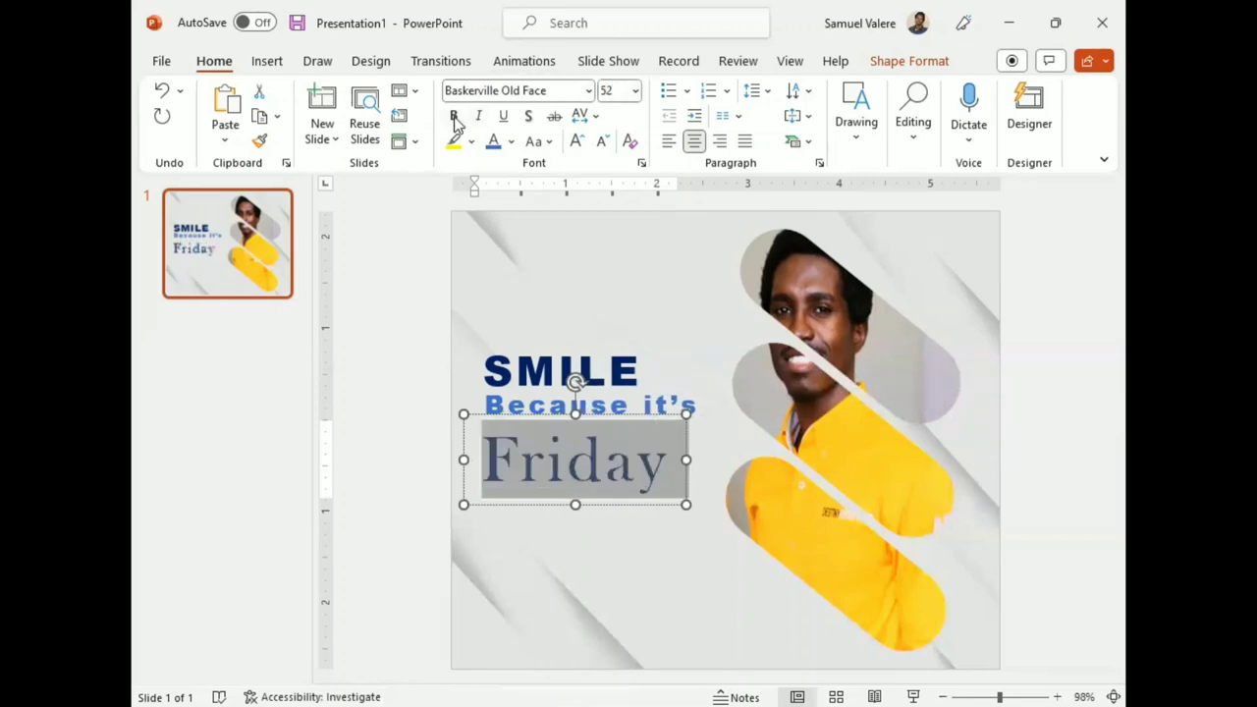
- Make it bold uppercase FRIDAY fitting on one line
{"action": "left_click", "coordinate": [453, 116]}
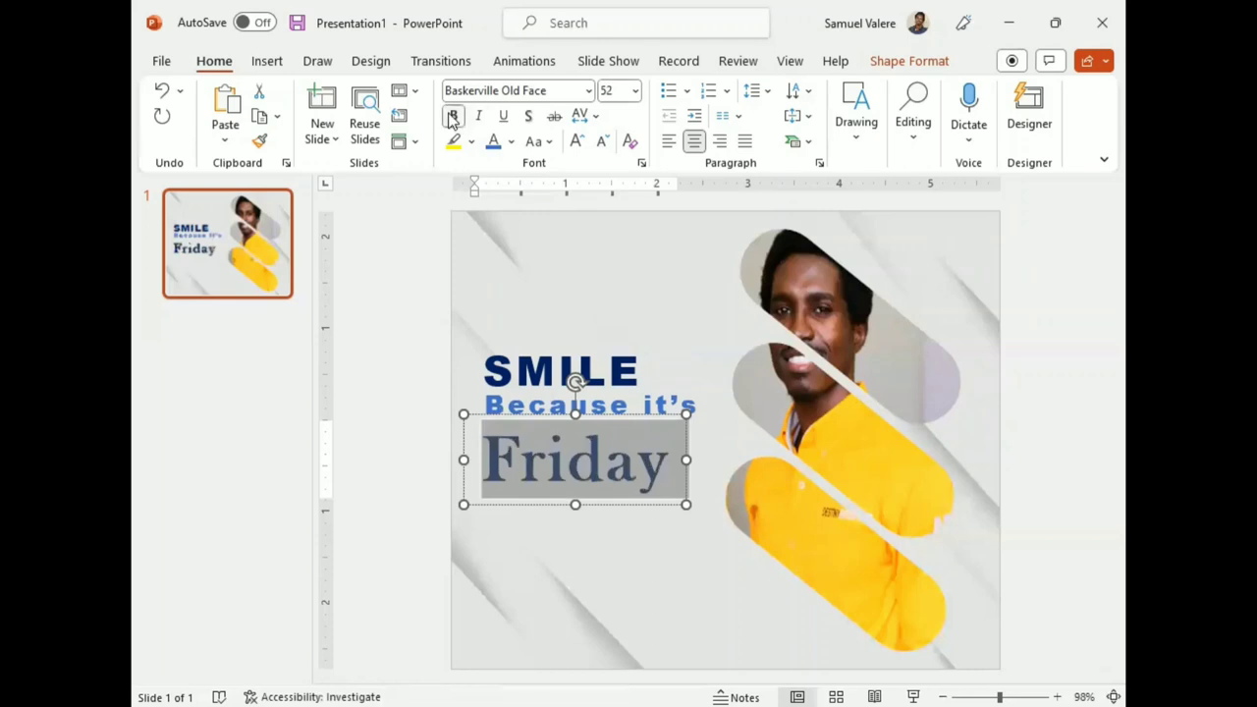
{"action": "left_click", "coordinate": [551, 142]}
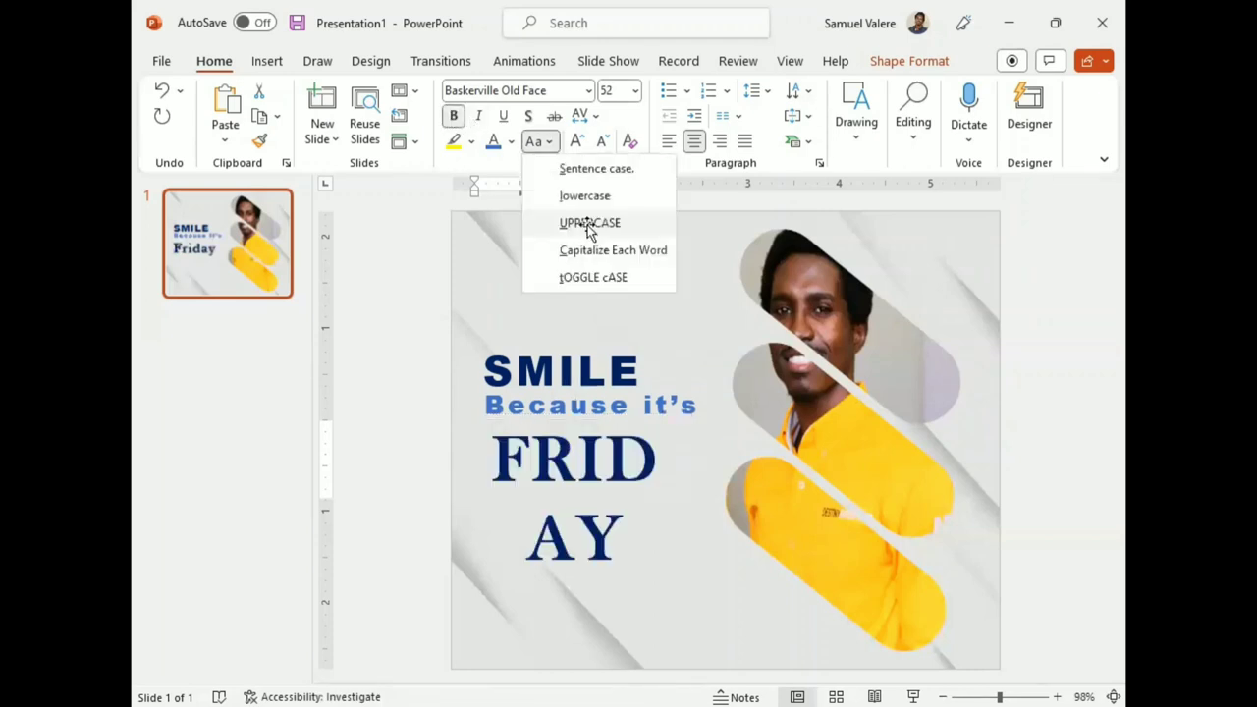
{"action": "left_click", "coordinate": [589, 223]}
{"action": "left_click_drag", "start_coordinate": [686, 499], "coordinate": [759, 491]}
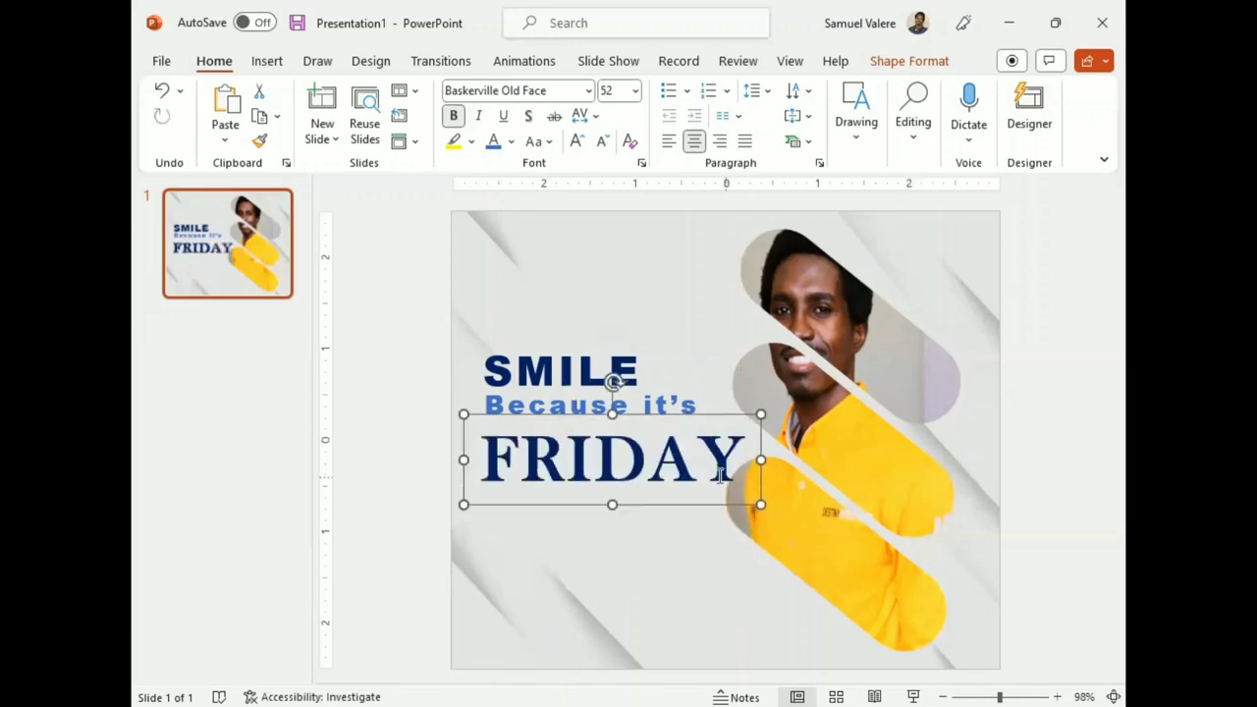
- Enlarge the first F to 72 pt and position FRIDAY under 'Because it's'
{"action": "left_click_drag", "start_coordinate": [520, 455], "coordinate": [484, 456]}
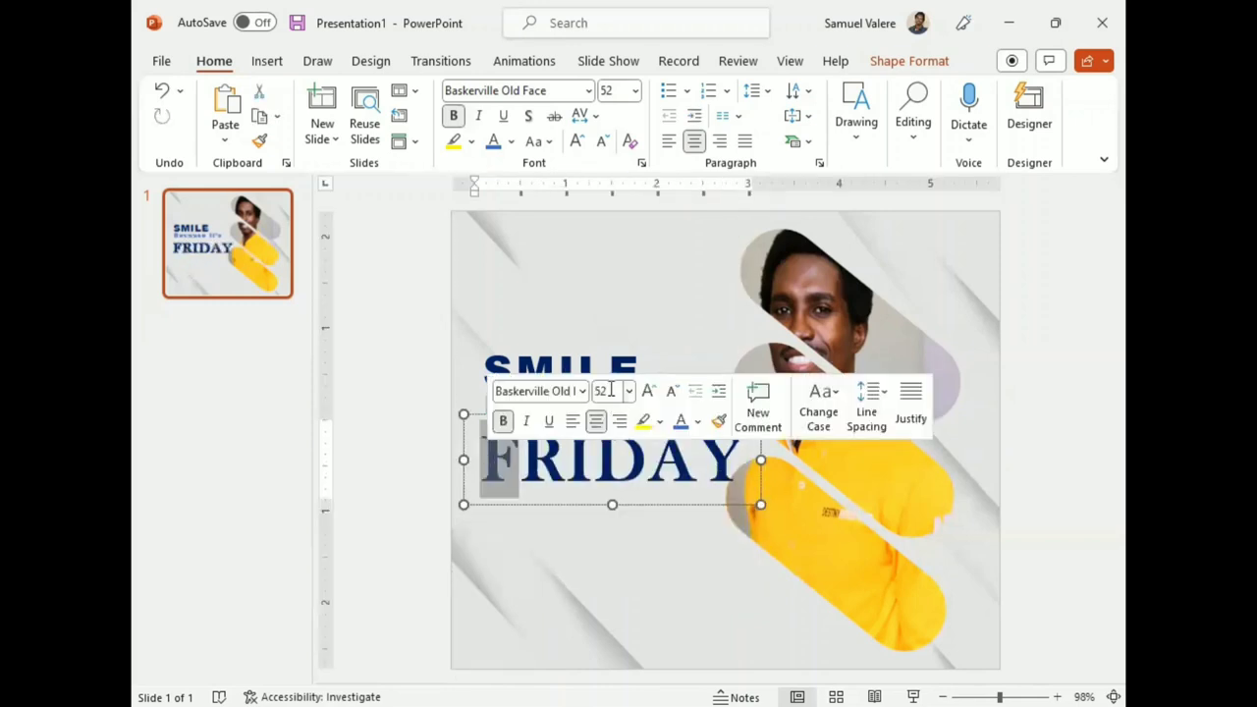
{"action": "left_click", "coordinate": [608, 390]}
{"action": "type", "text": "7"}
{"action": "key", "text": "Return"}
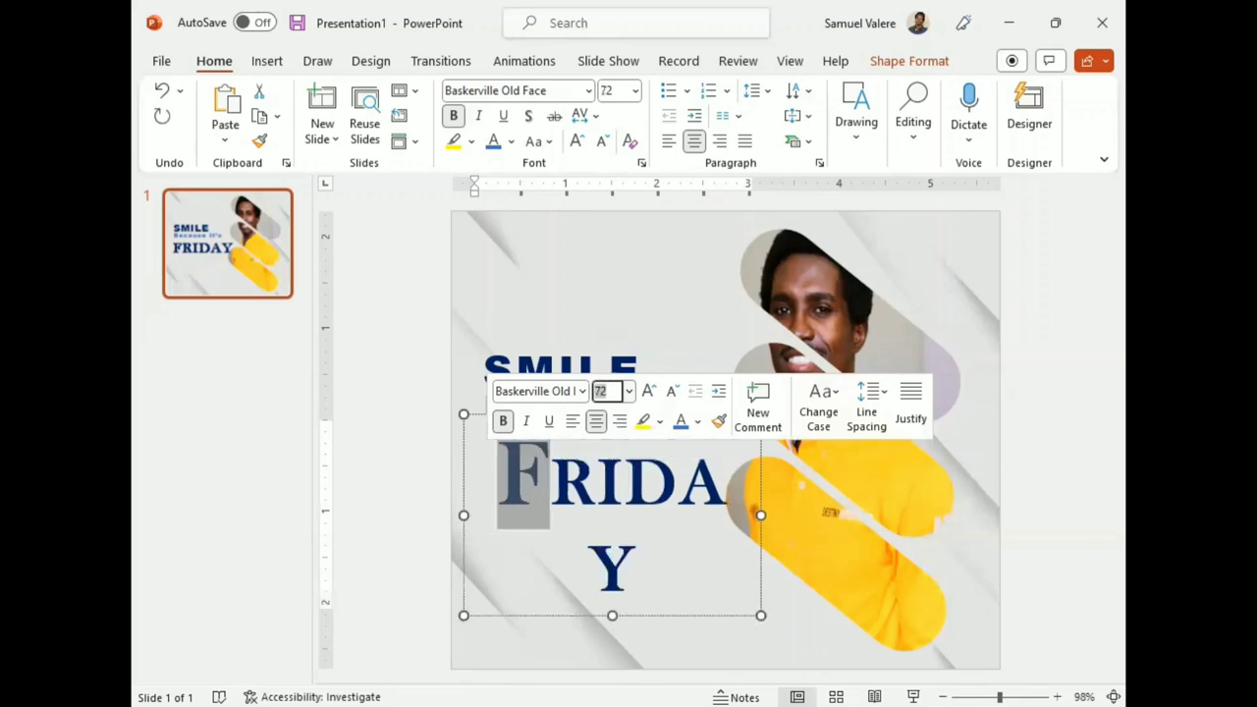
{"action": "left_click_drag", "start_coordinate": [760, 515], "coordinate": [777, 514]}
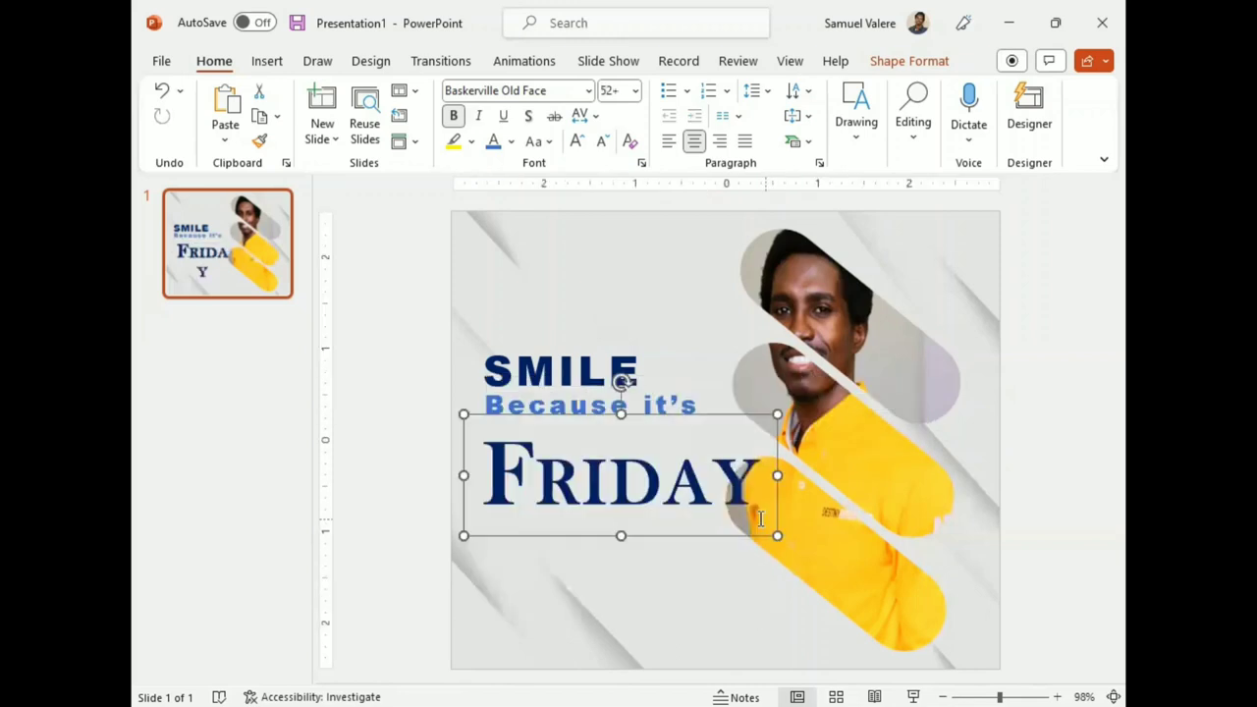
{"action": "left_click_drag", "start_coordinate": [682, 535], "coordinate": [667, 524]}
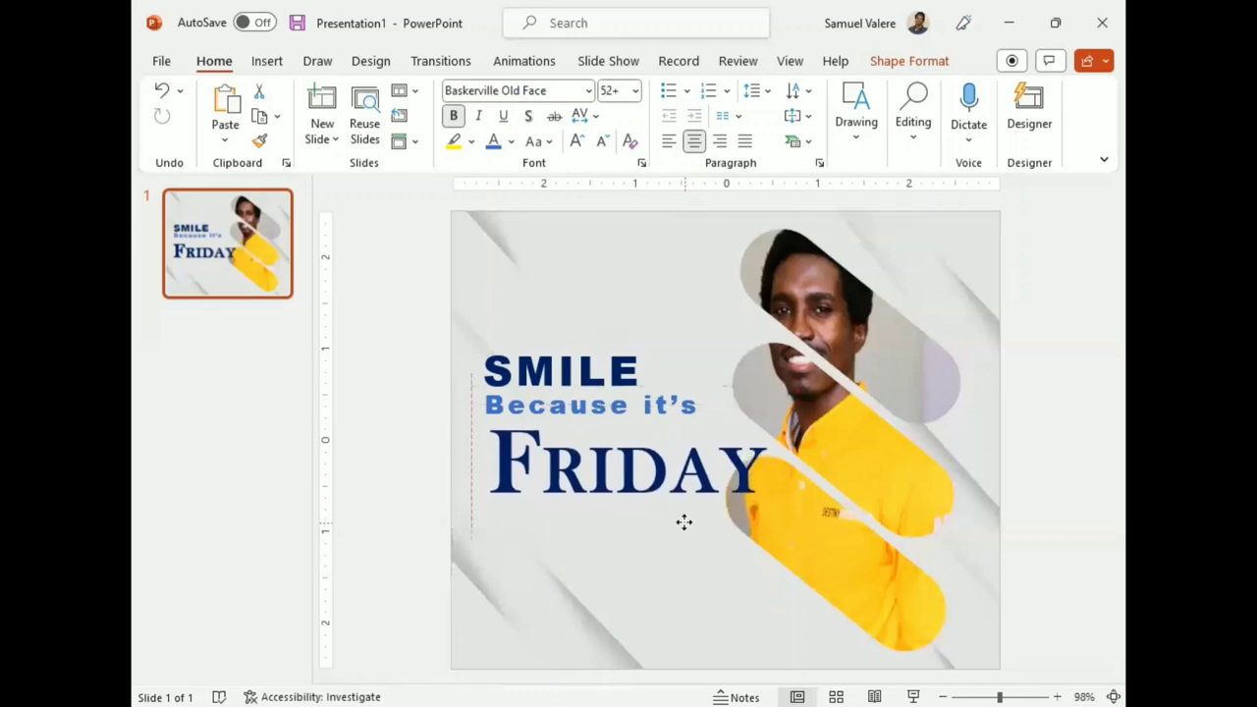
{"action": "left_click_drag", "start_coordinate": [667, 525], "coordinate": [684, 522]}
{"action": "key", "text": "ctrl+z"}
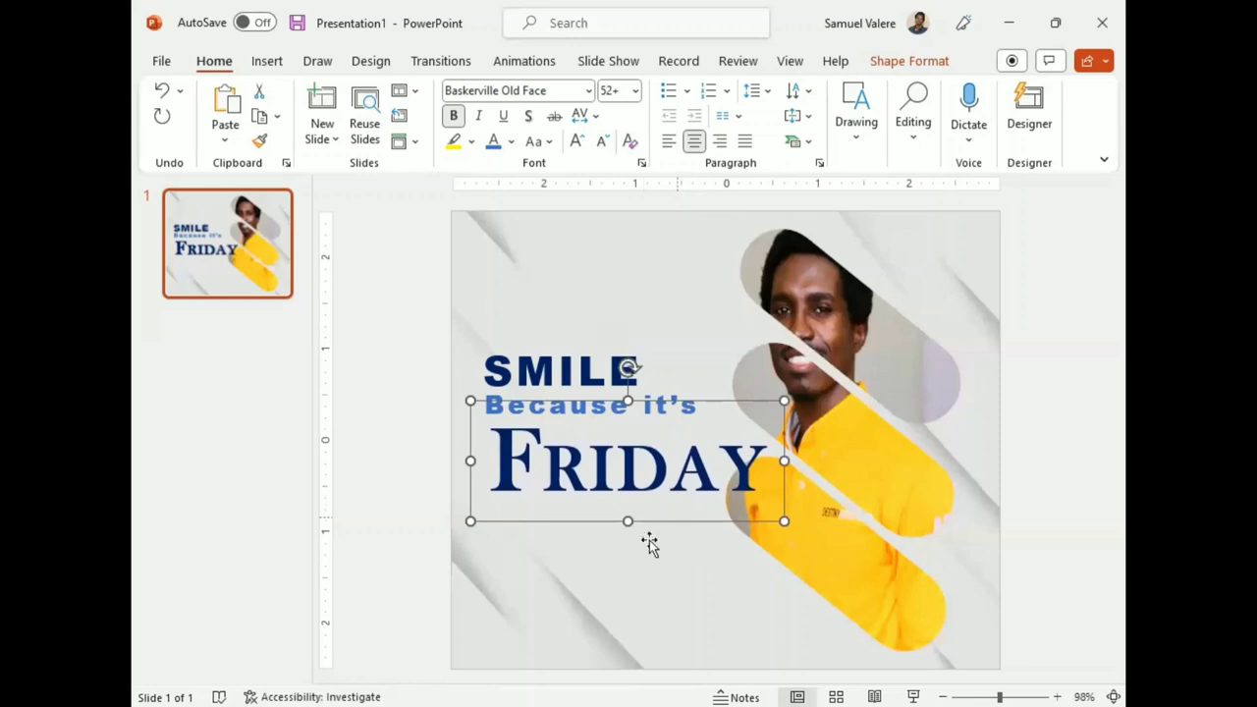
- Switch FRIDAY's text fill to a gradient and remove the extra stops, leaving two
{"action": "left_click", "coordinate": [909, 61]}
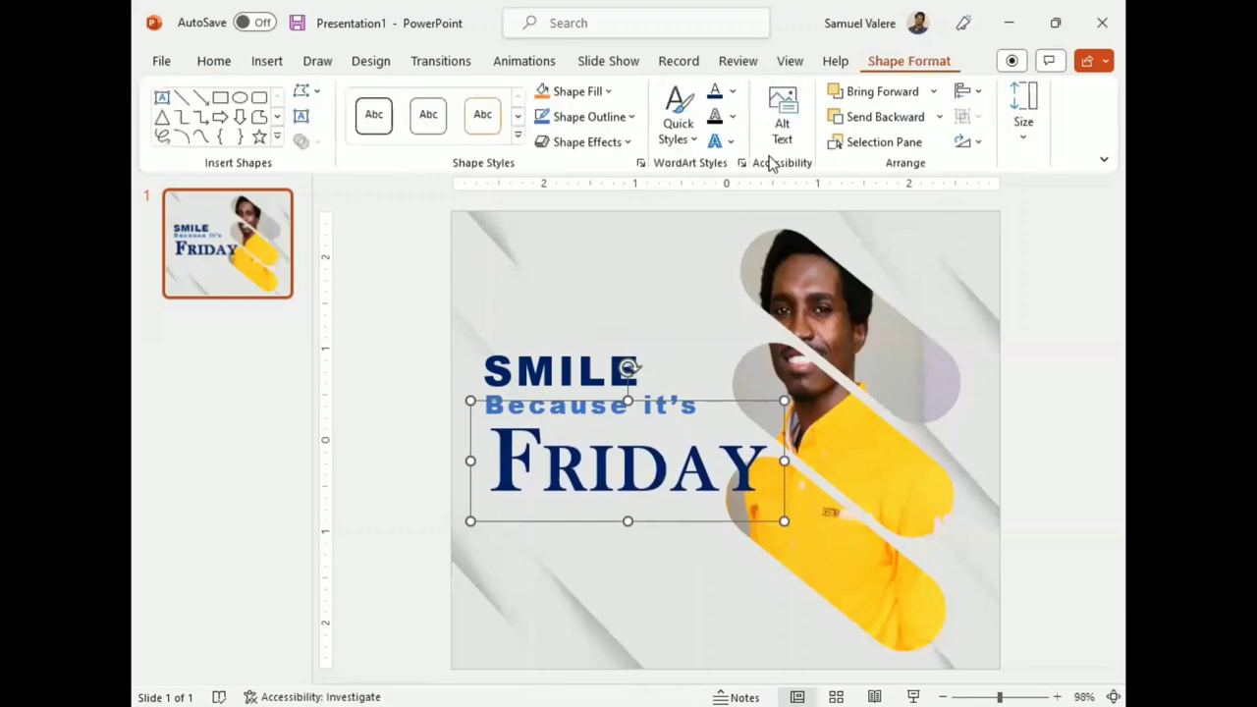
{"action": "left_click", "coordinate": [613, 91]}
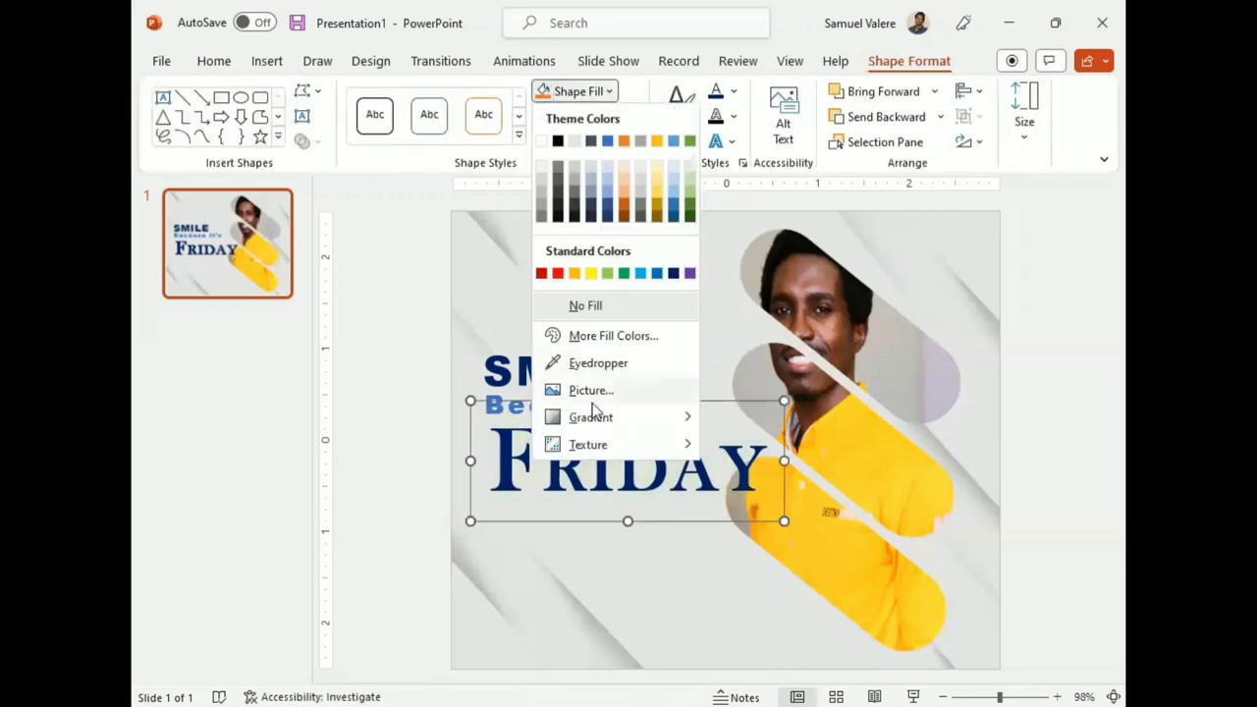
{"action": "mouse_move", "coordinate": [609, 422]}
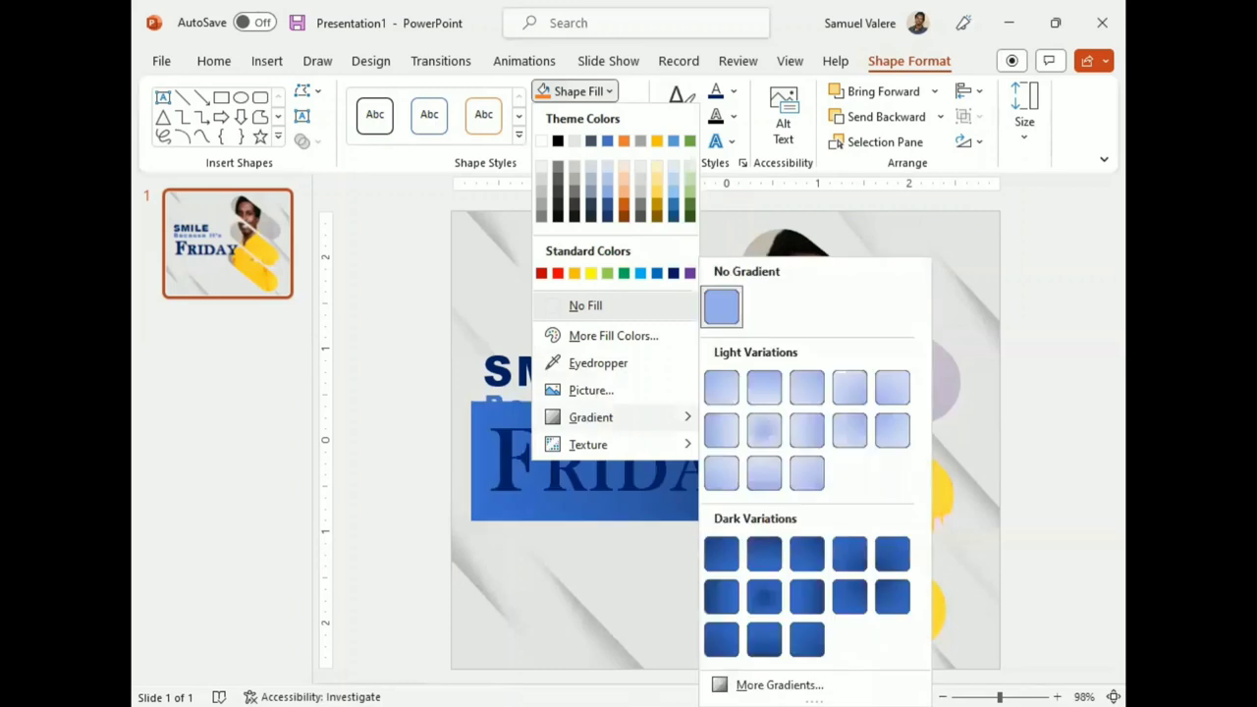
{"action": "left_click", "coordinate": [715, 91]}
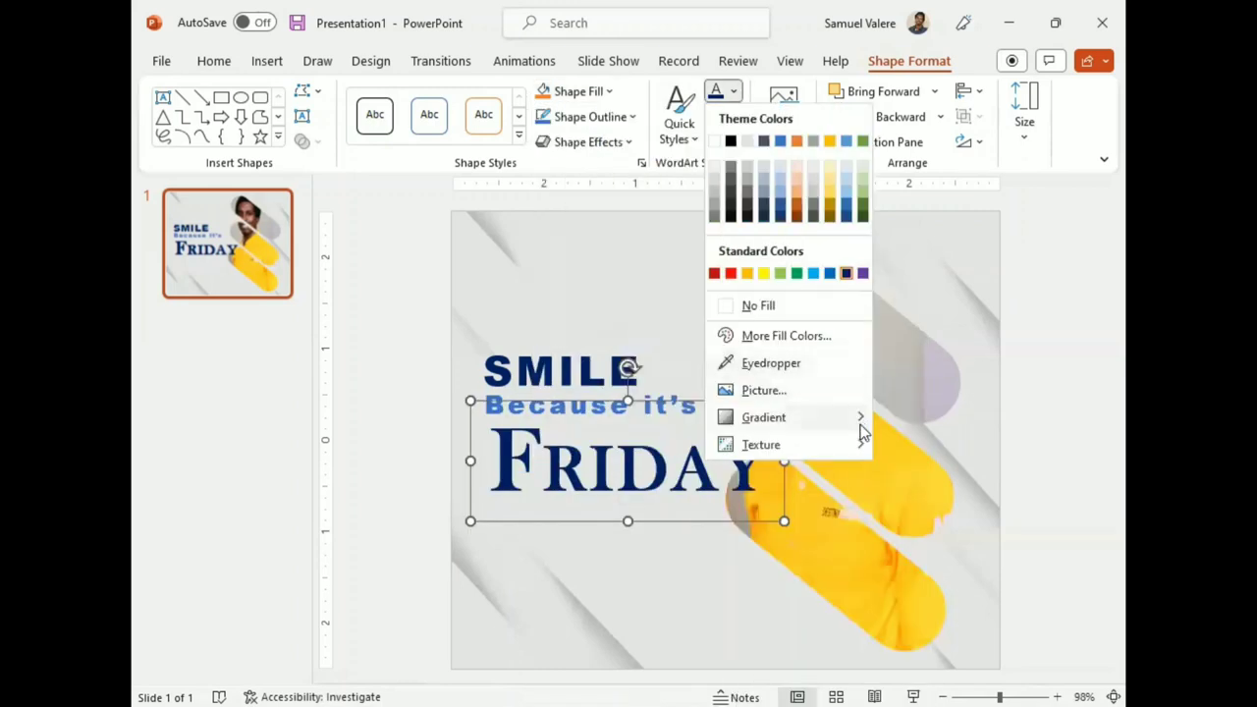
{"action": "mouse_move", "coordinate": [863, 423]}
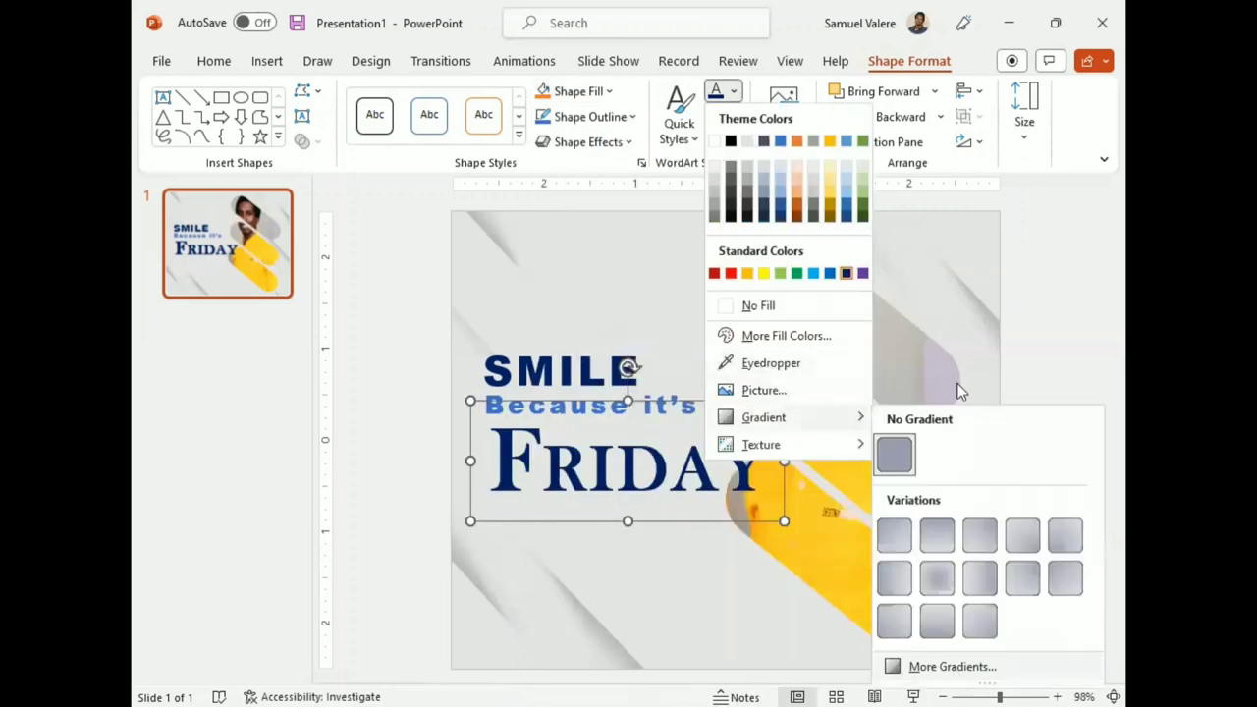
{"action": "left_click", "coordinate": [951, 667]}
{"action": "left_click", "coordinate": [890, 381]}
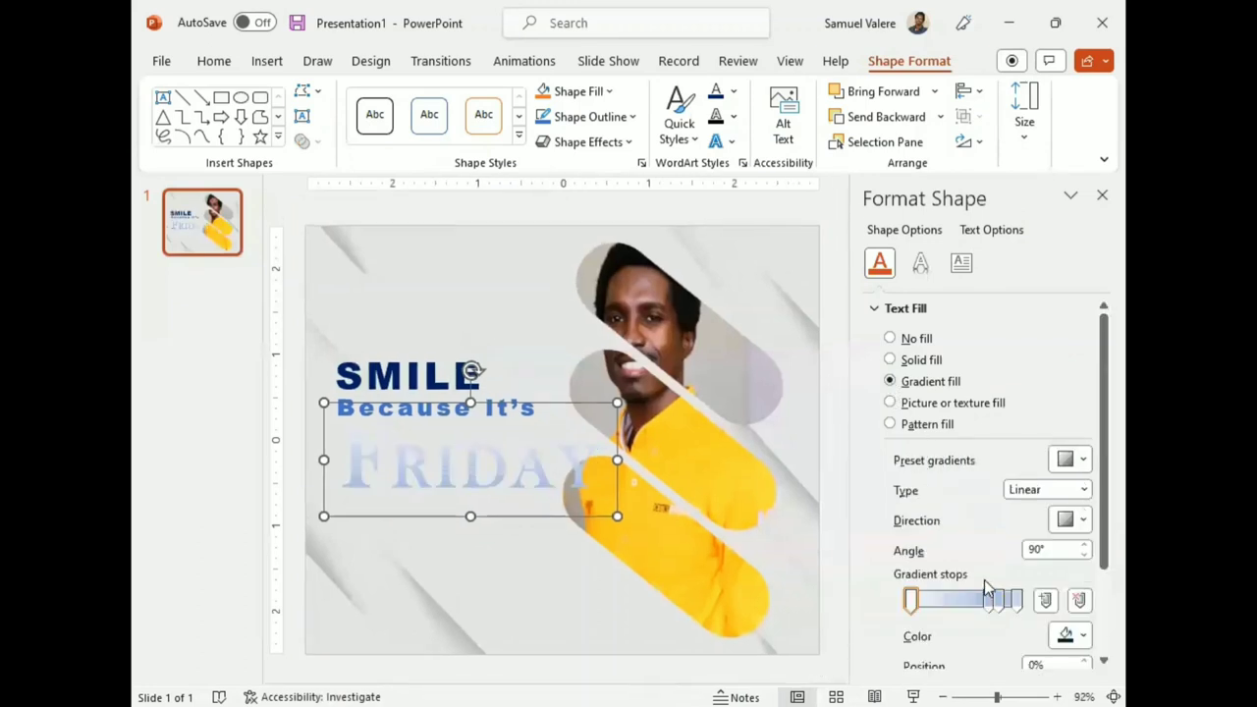
{"action": "left_click", "coordinate": [1081, 601]}
{"action": "left_click", "coordinate": [1081, 601]}
{"action": "left_click", "coordinate": [1081, 601]}
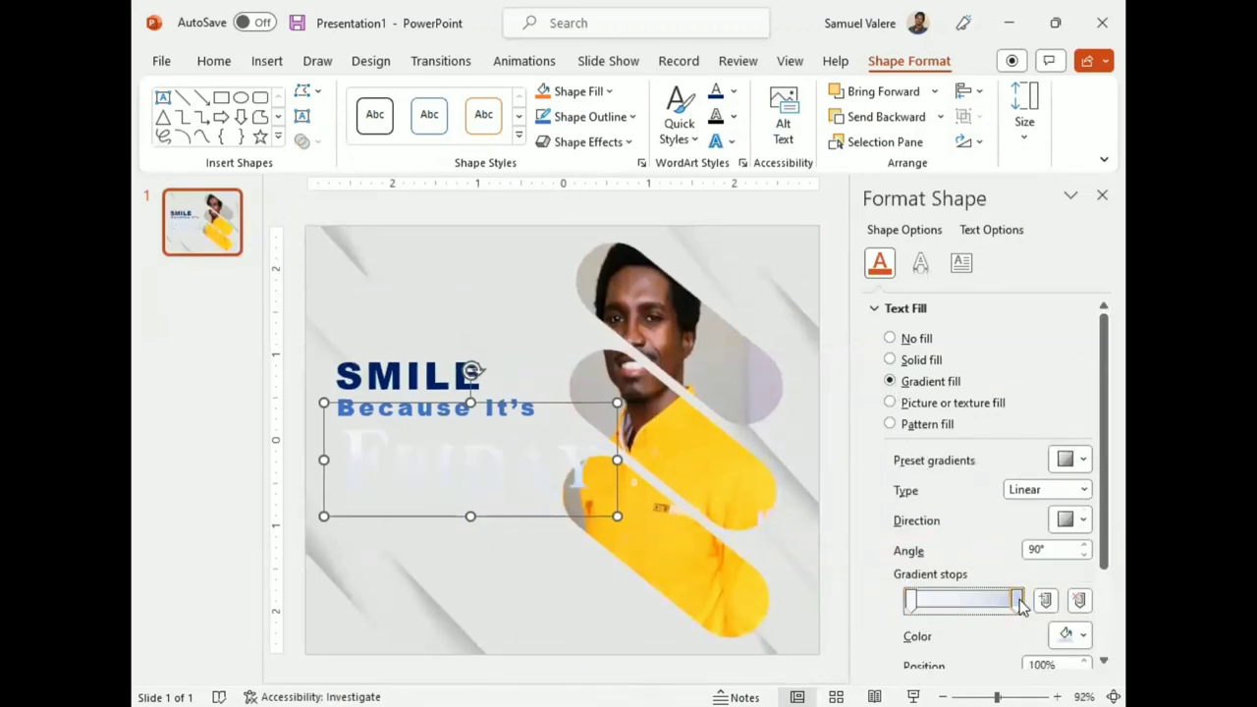
- Make the right gradient stop a custom dark orange
{"action": "left_click", "coordinate": [1086, 636]}
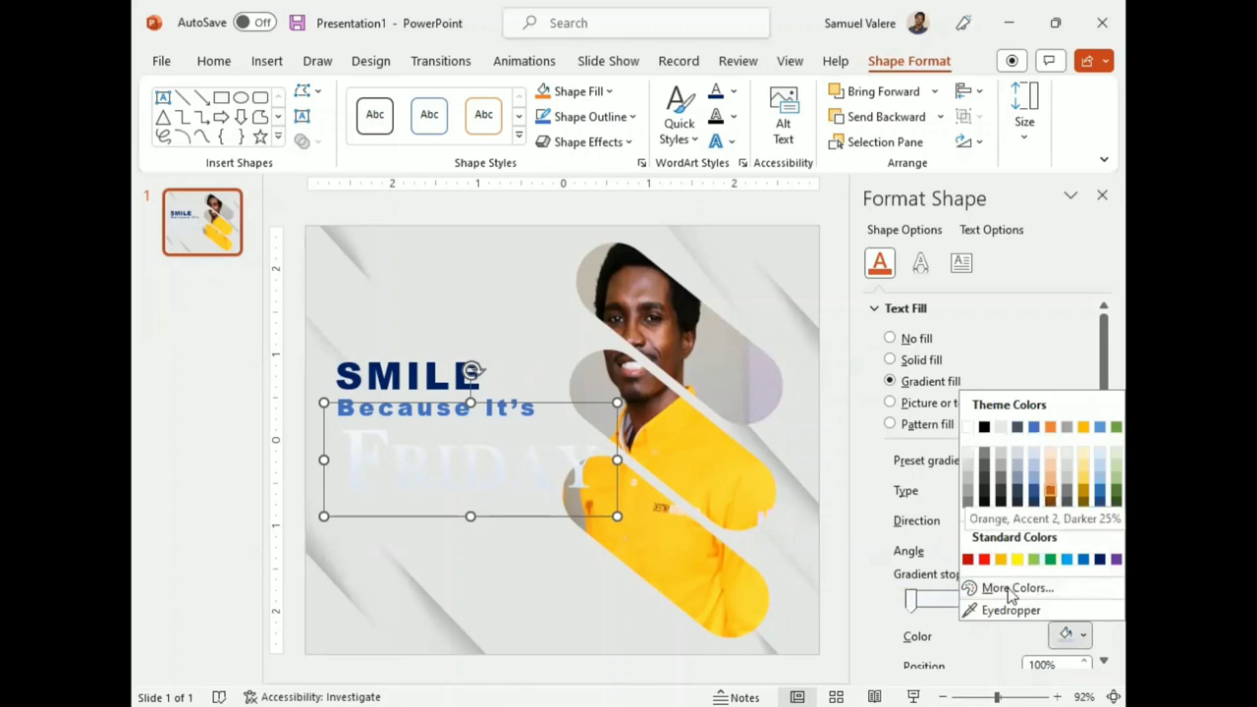
{"action": "key", "text": "Return"}
{"action": "left_click_drag", "start_coordinate": [582, 286], "coordinate": [499, 238]}
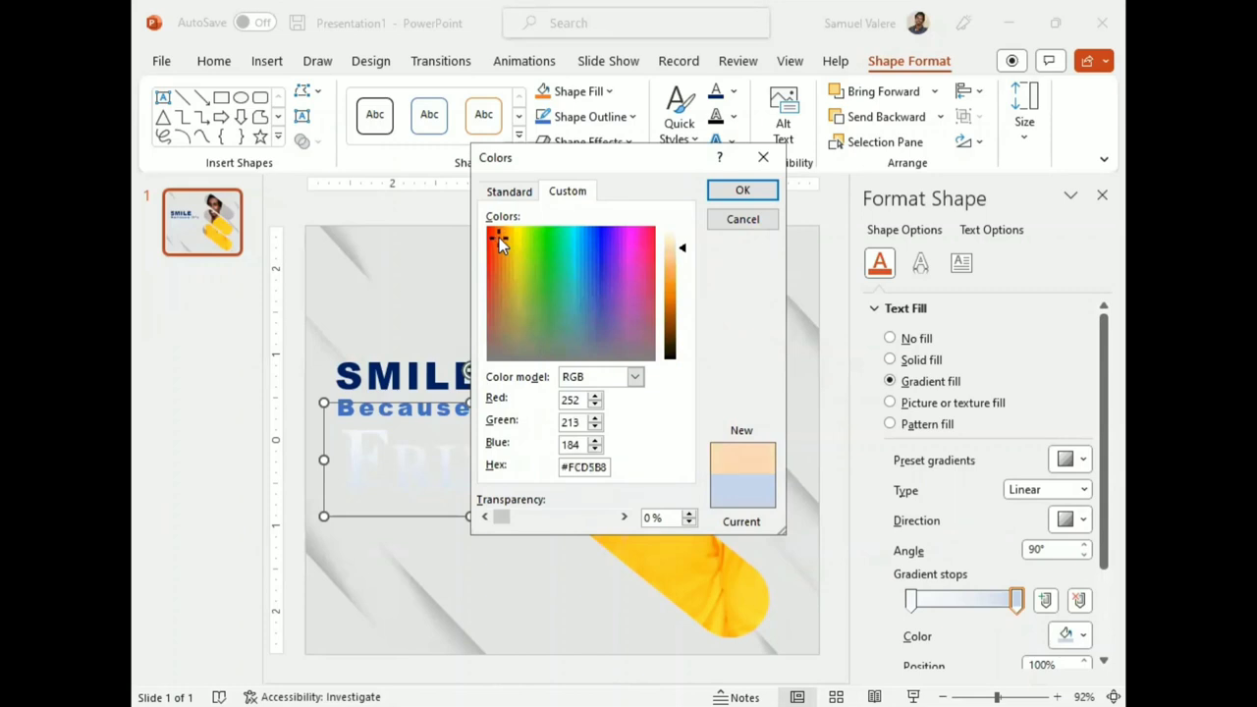
{"action": "left_click_drag", "start_coordinate": [682, 251], "coordinate": [681, 309]}
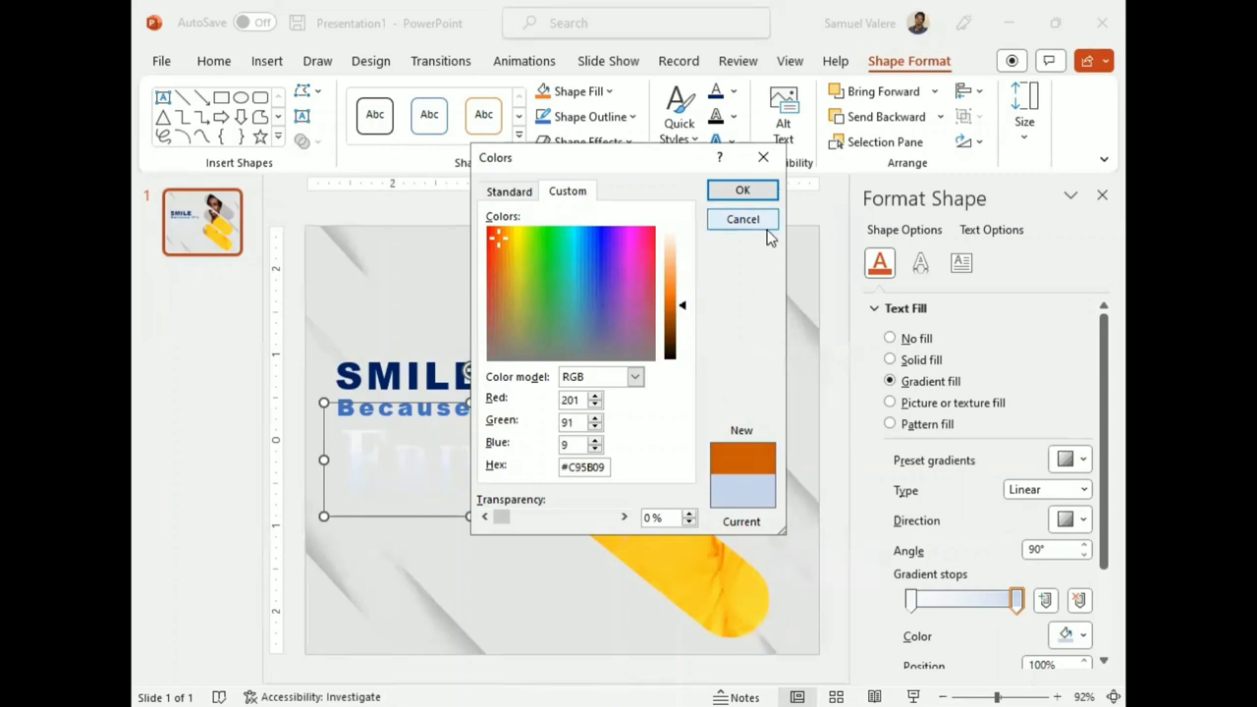
{"action": "left_click", "coordinate": [742, 192]}
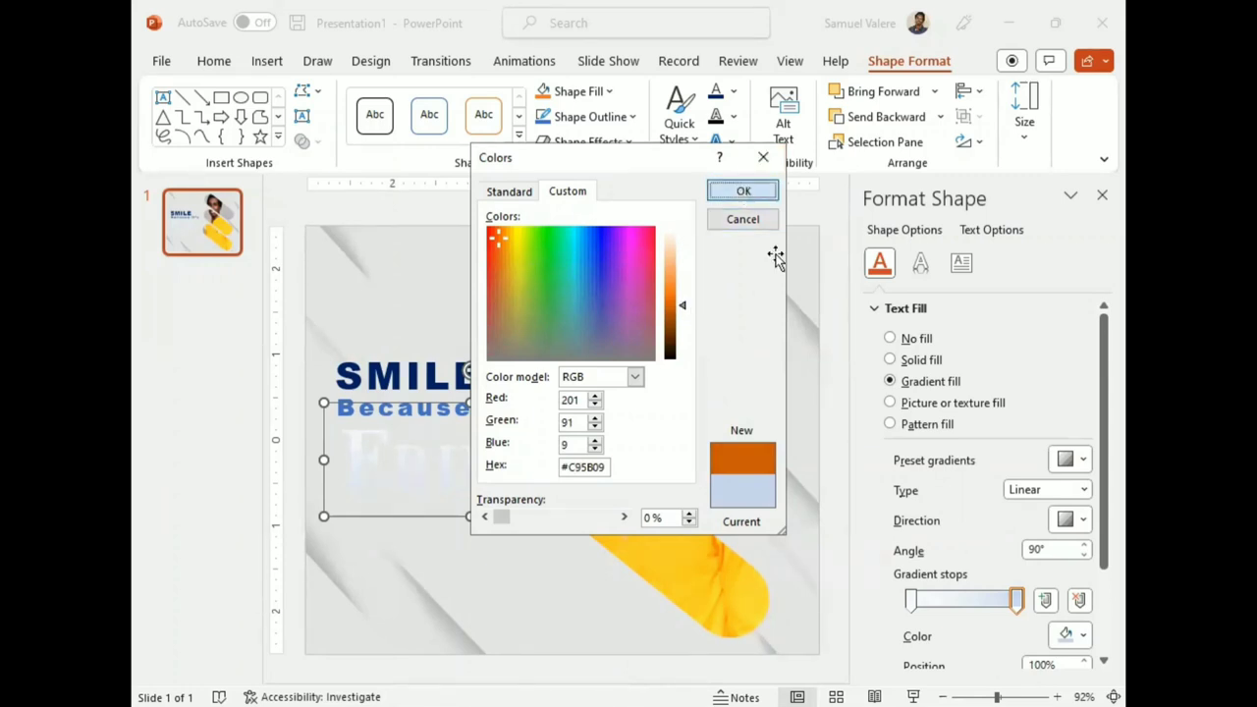
- Make the left gradient stop gold and move the orange stop to about 73%
{"action": "left_click", "coordinate": [911, 600]}
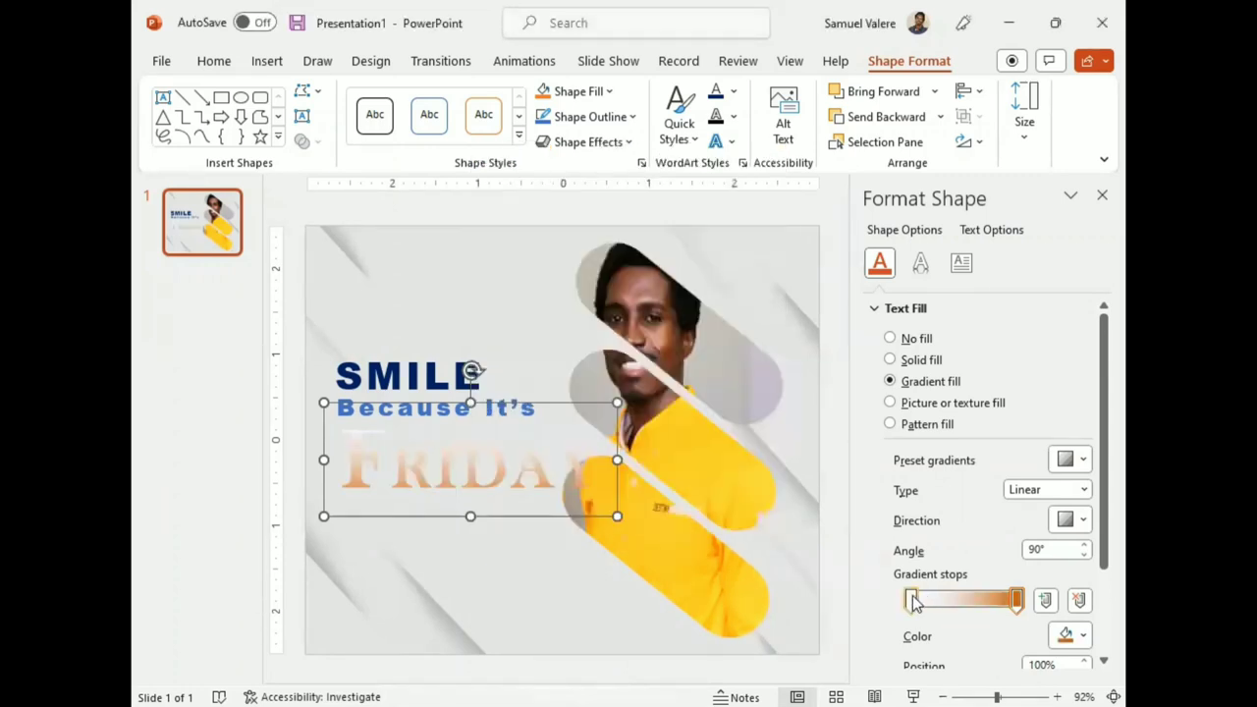
{"action": "left_click", "coordinate": [1073, 635]}
{"action": "left_click", "coordinate": [1001, 504]}
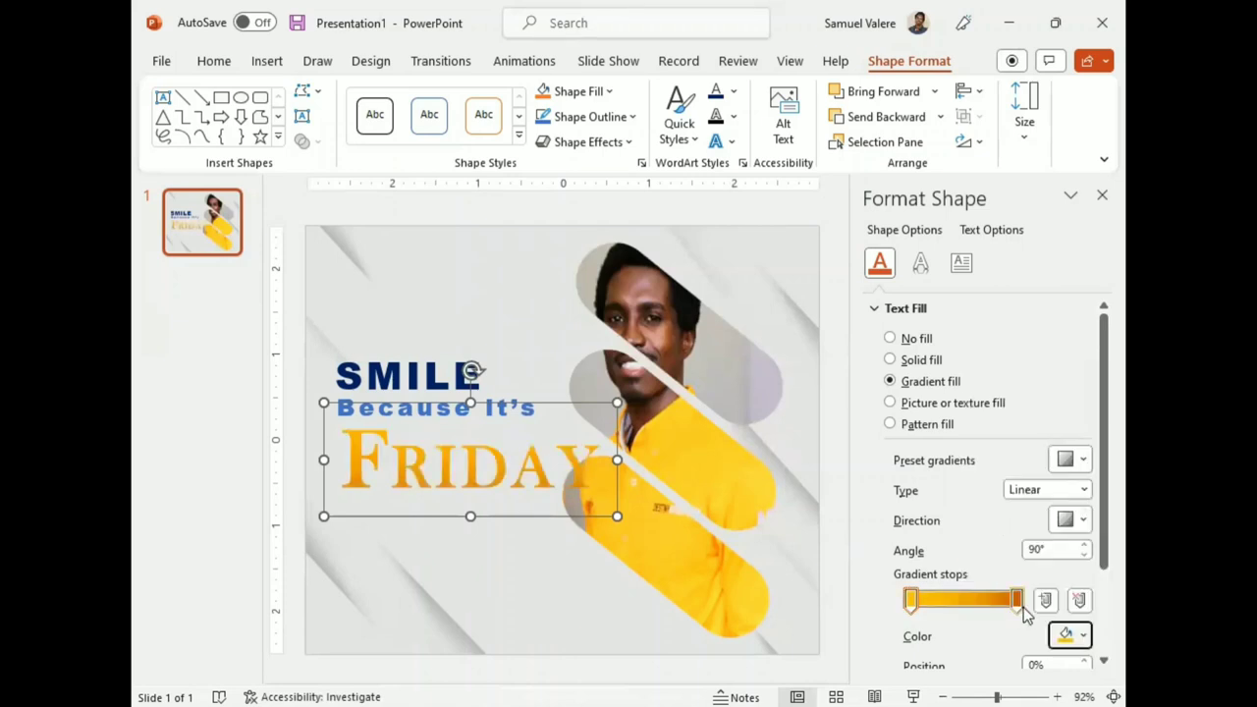
{"action": "left_click", "coordinate": [1009, 601]}
{"action": "left_click_drag", "start_coordinate": [1009, 603], "coordinate": [990, 604]}
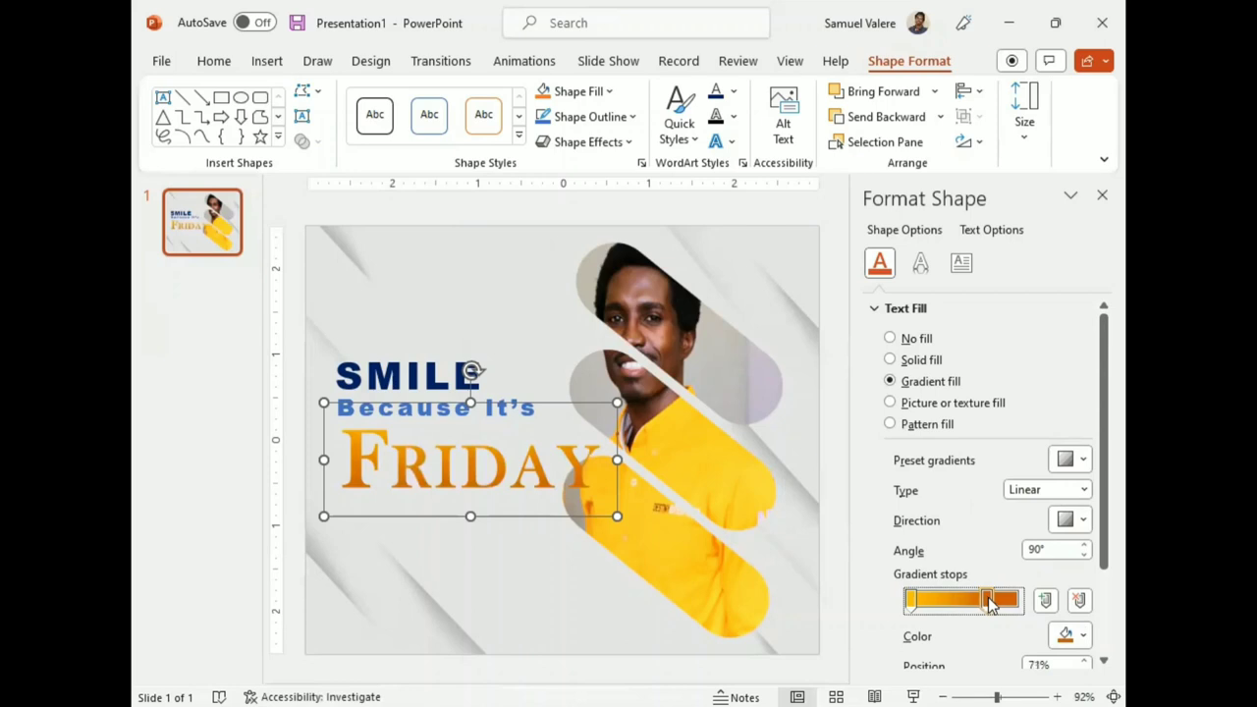
{"action": "left_click_drag", "start_coordinate": [993, 606], "coordinate": [994, 603]}
- Duplicate the Because it's text box below FRIDAY
{"action": "left_click", "coordinate": [1100, 199]}
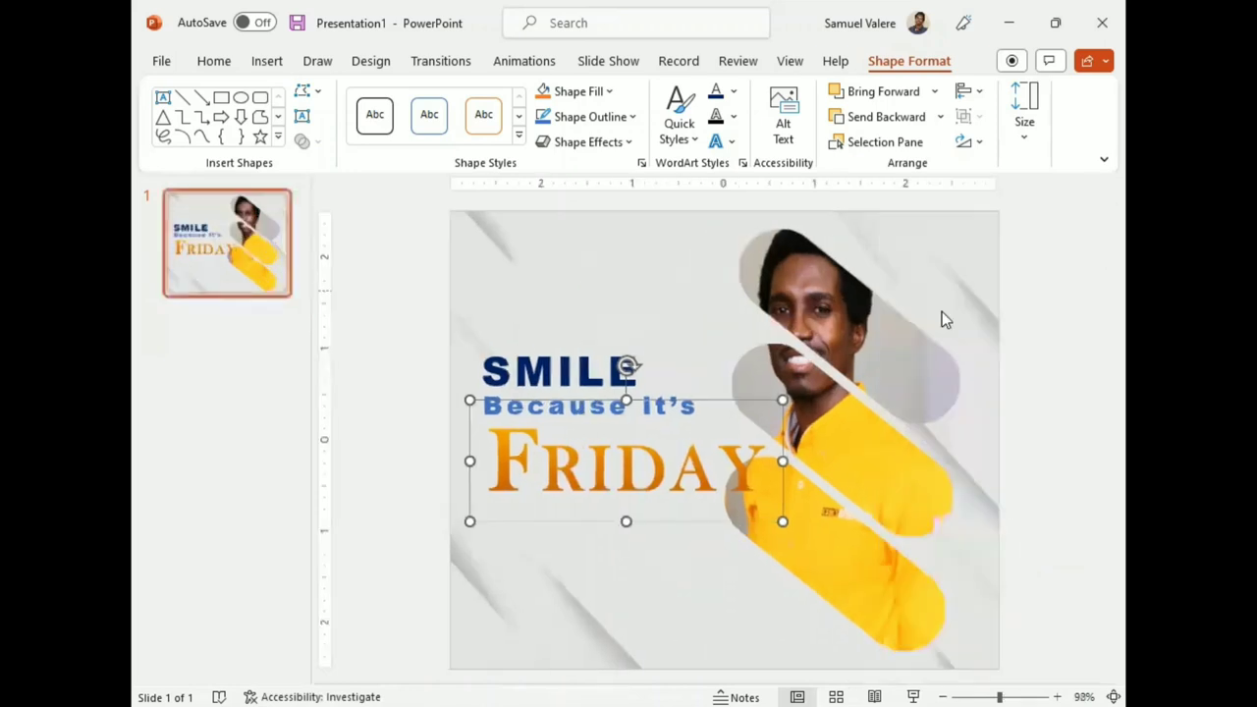
{"action": "left_click", "coordinate": [690, 374]}
{"action": "left_click", "coordinate": [670, 404]}
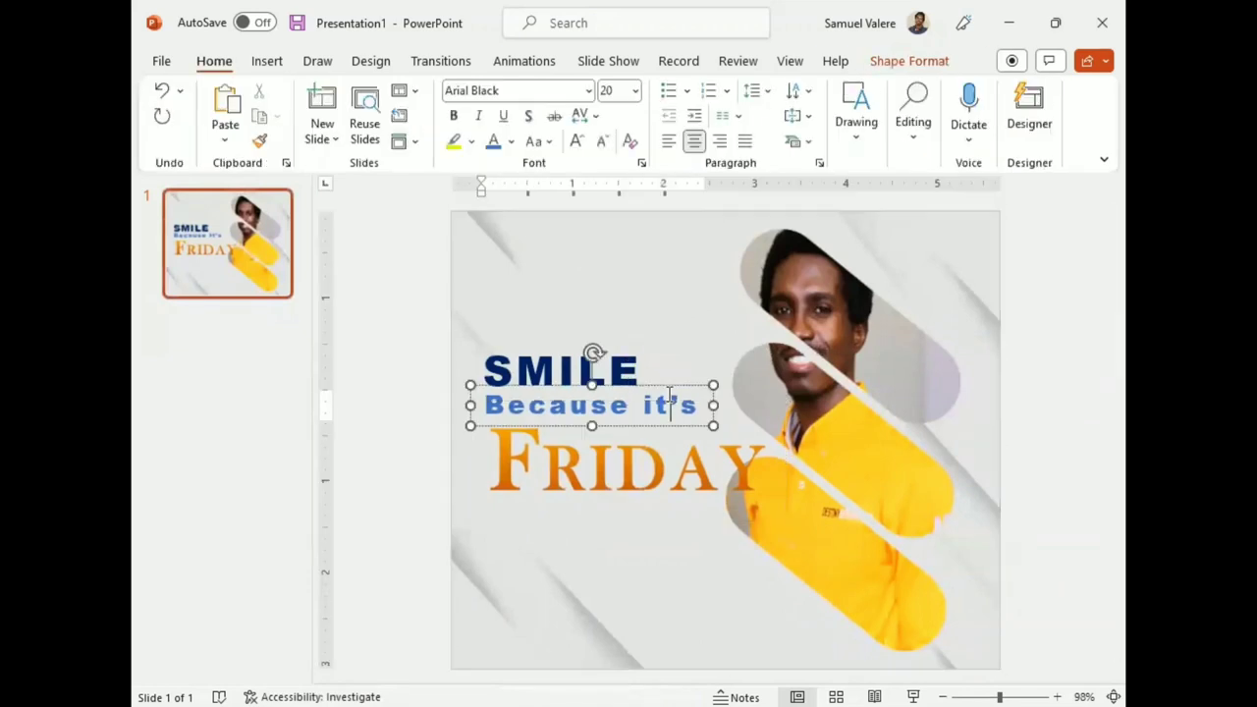
{"action": "left_click_drag", "start_coordinate": [672, 387], "coordinate": [678, 518]}
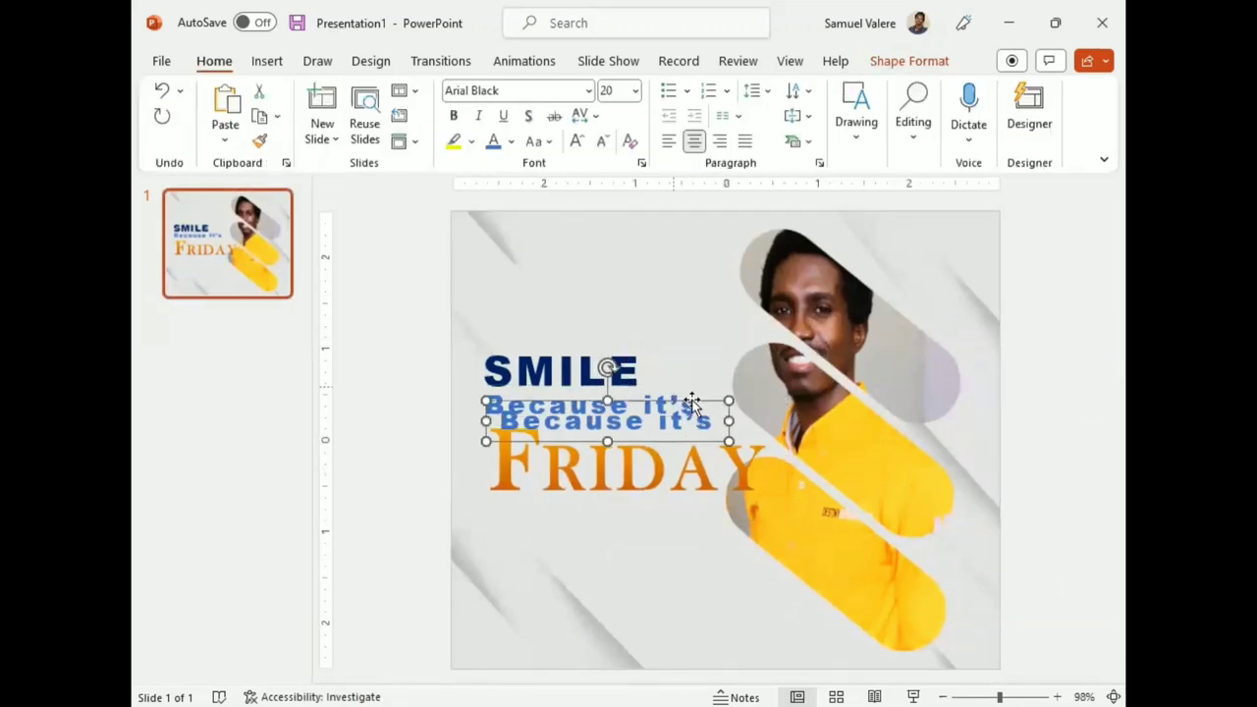
- Replace the copy's text with 'A smile looks good on you. Thank God it's Friday.' and widen the box
{"action": "triple_click", "coordinate": [596, 535]}
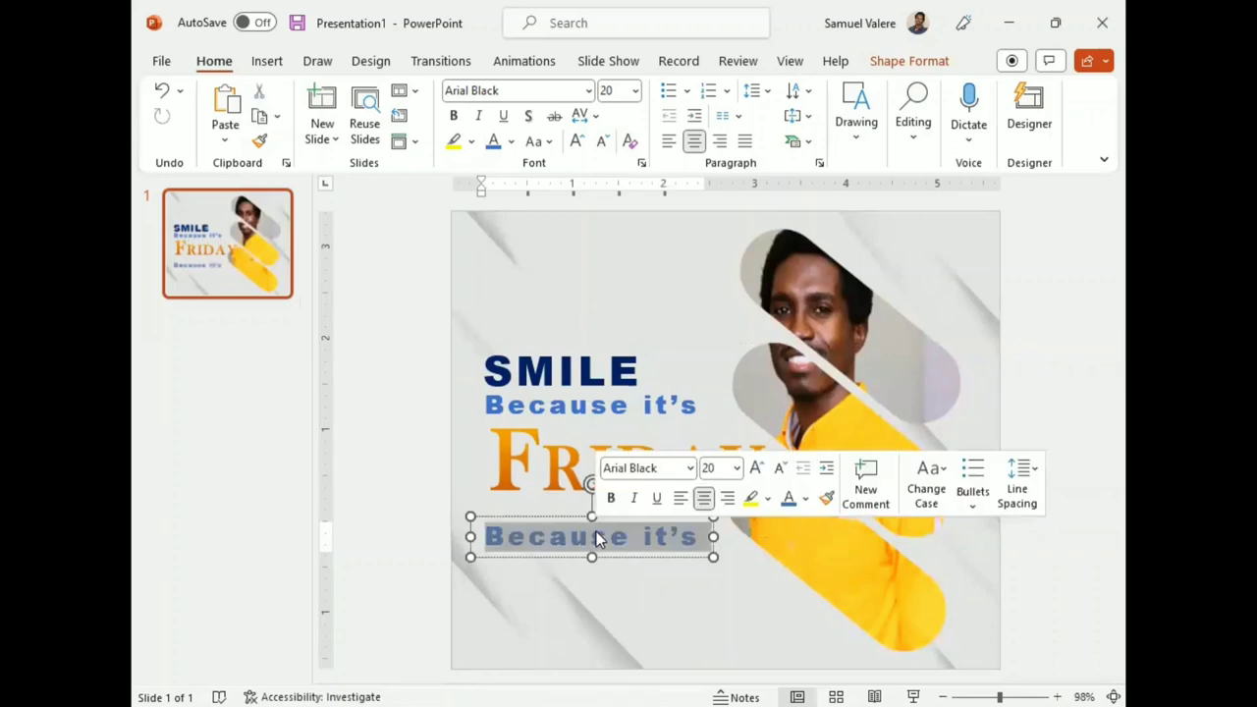
{"action": "type", "text": "A"}
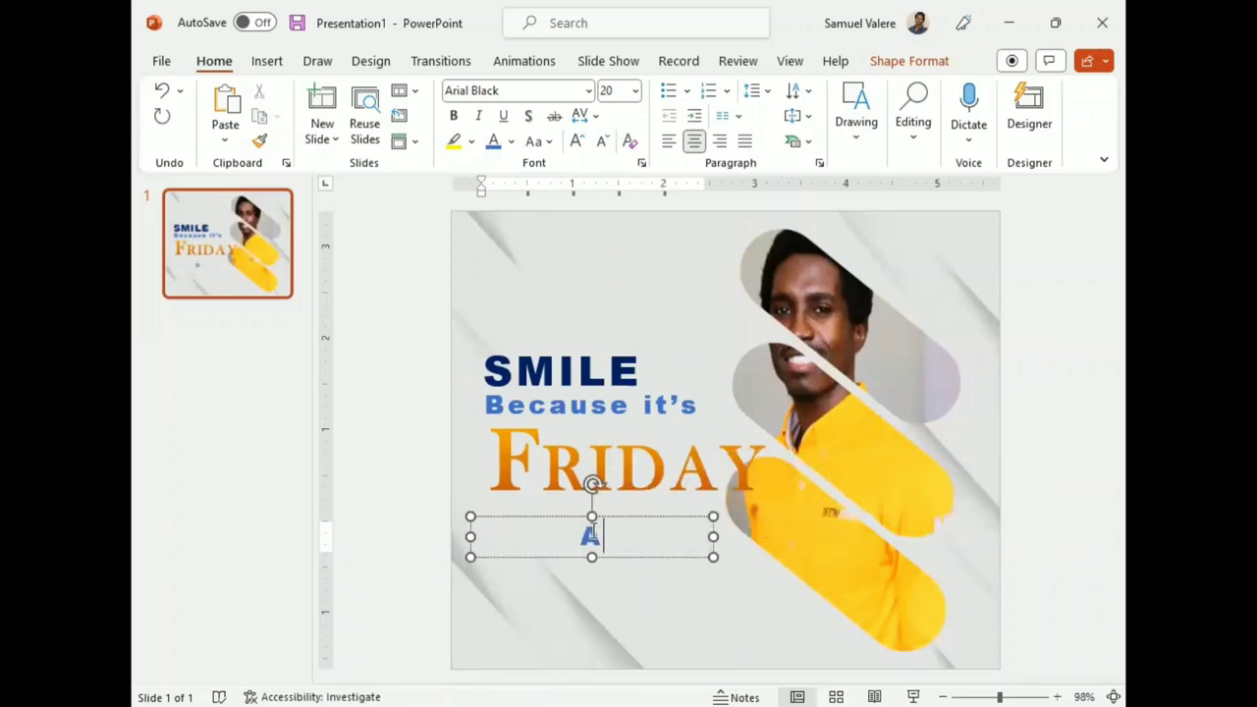
{"action": "type", "text": " smile"}
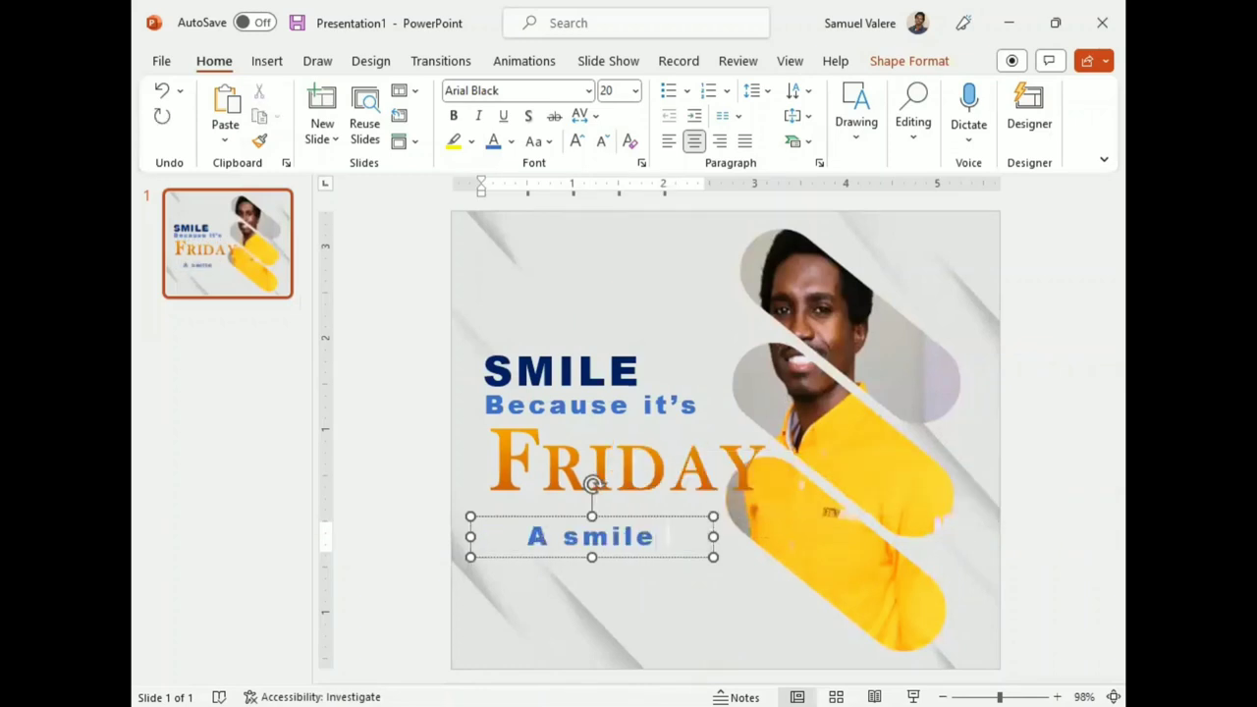
{"action": "type", "text": " looks good"}
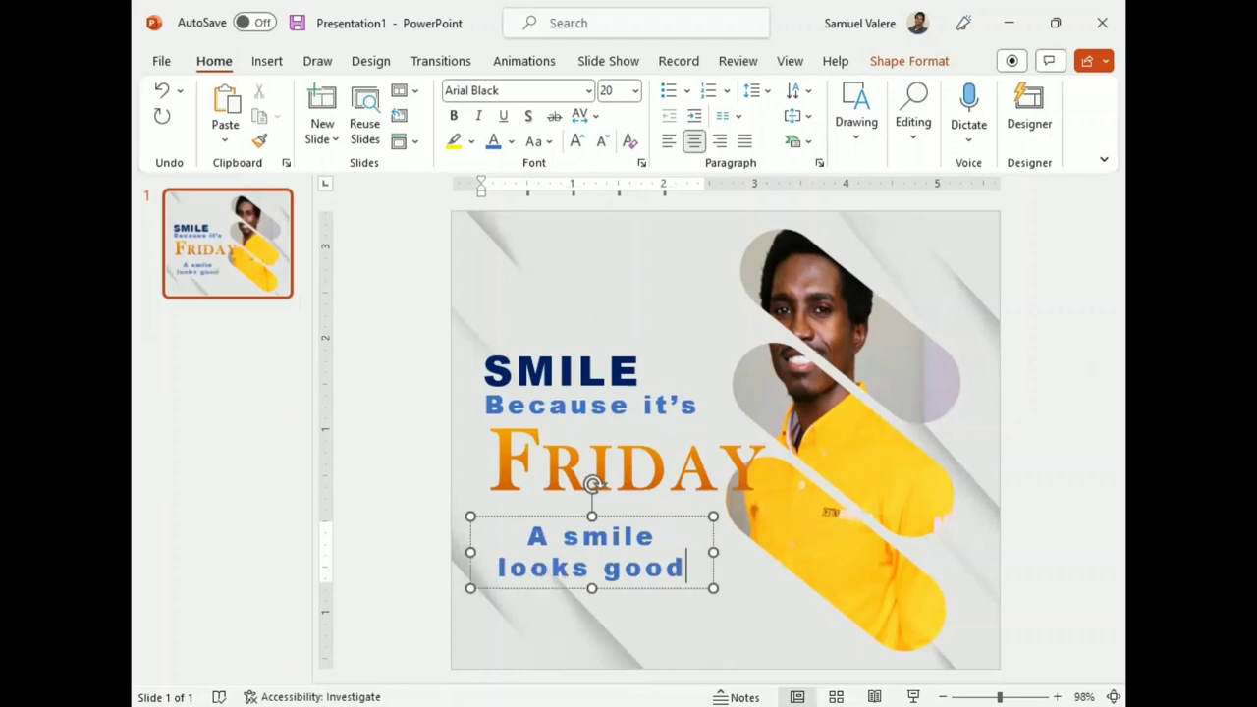
{"action": "type", "text": " on you"}
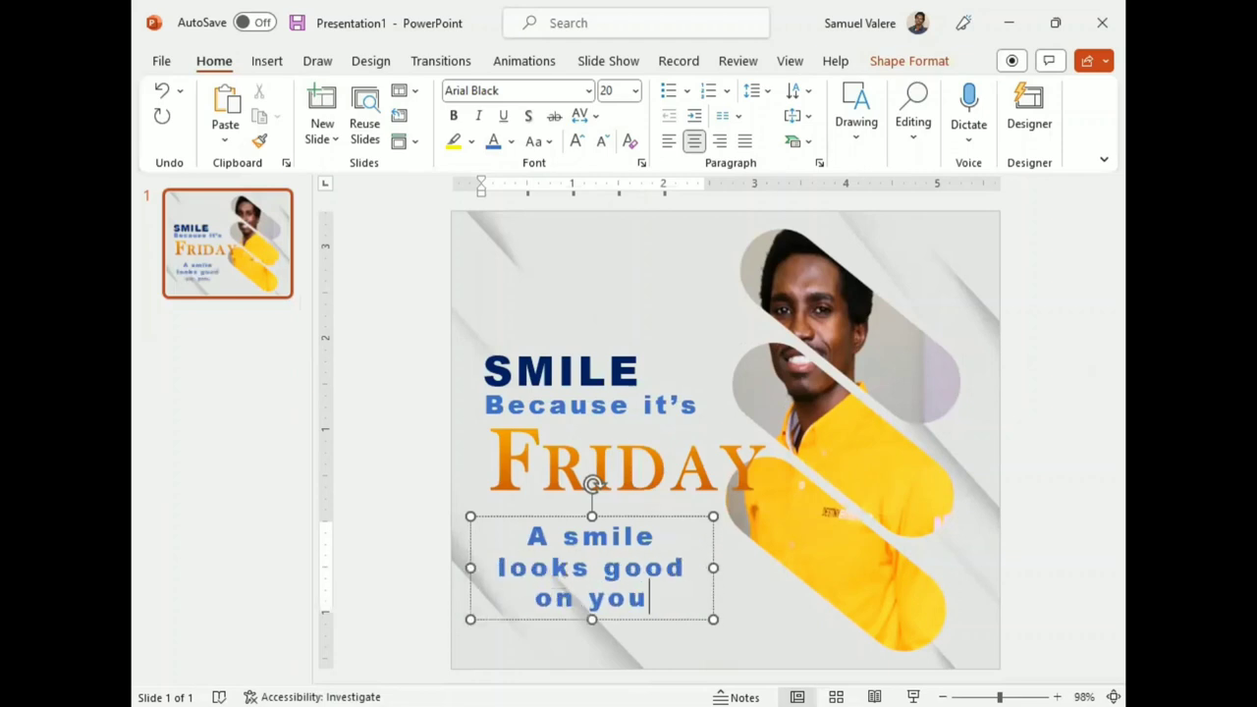
{"action": "type", "text": "."}
{"action": "key", "text": "Return"}
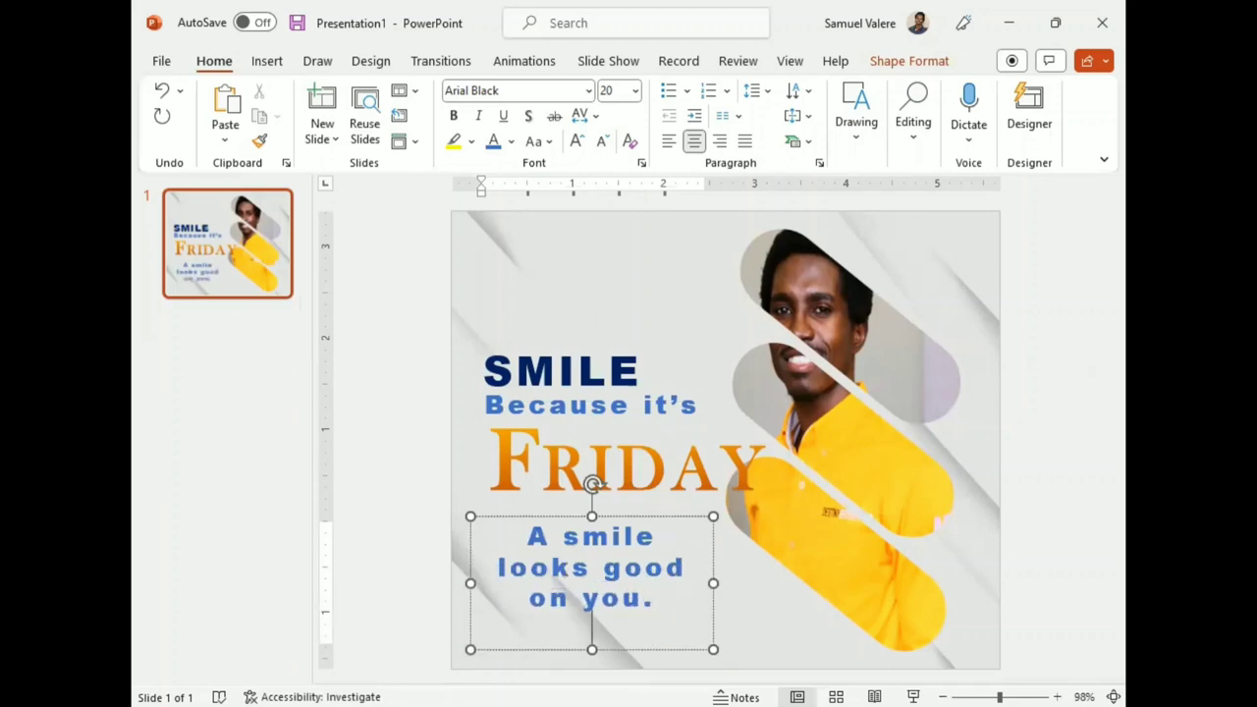
{"action": "type", "text": "Thank G"}
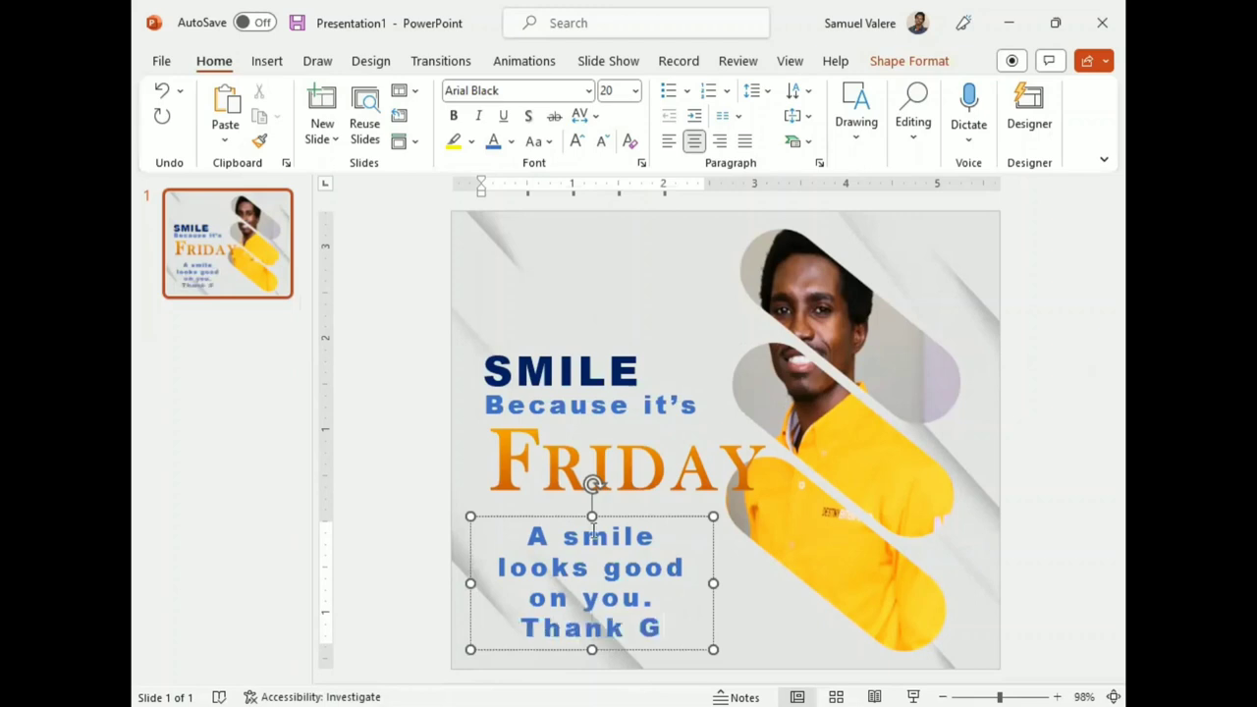
{"action": "type", "text": "od it's"}
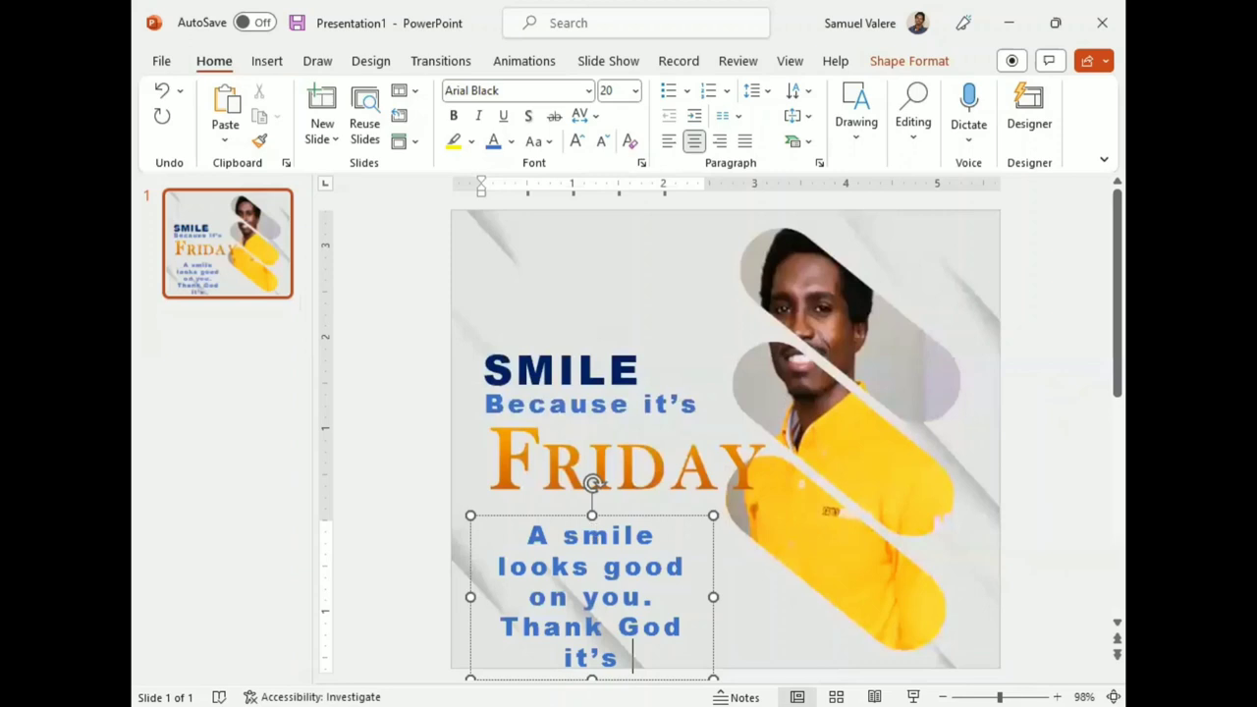
{"action": "type", "text": "Friday."}
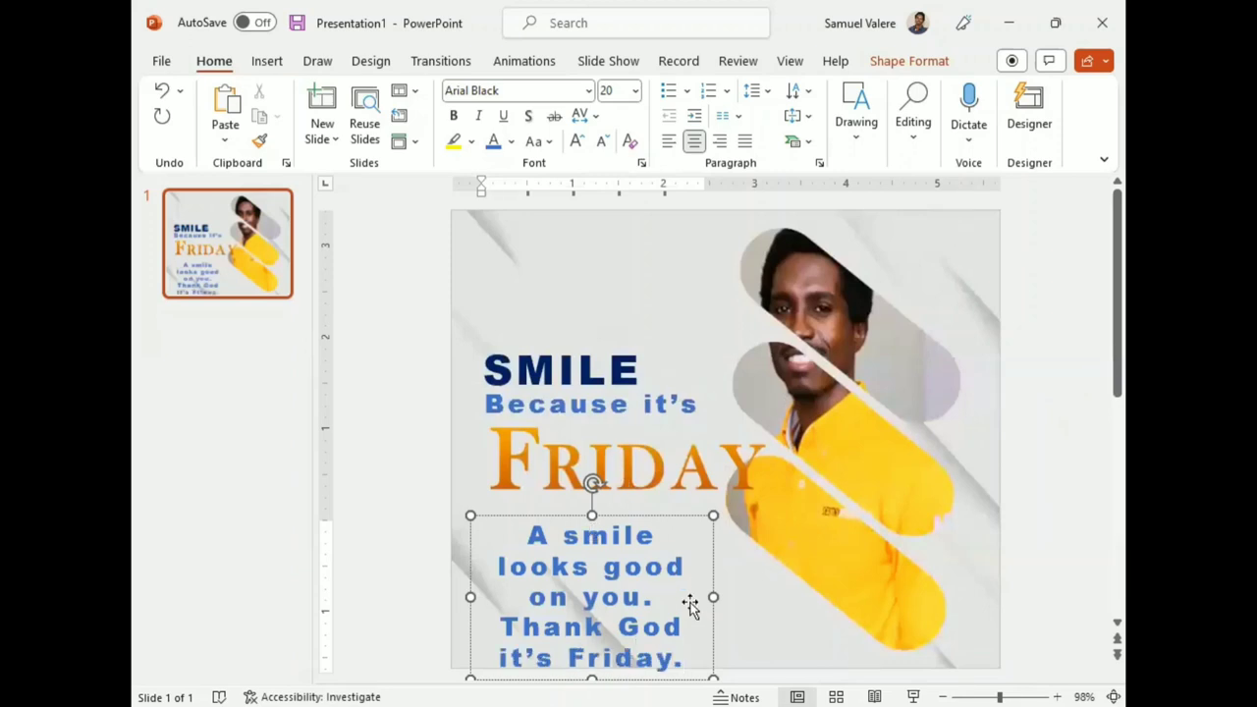
{"action": "mouse_move", "coordinate": [713, 596]}
{"action": "left_mouse_down"}
{"action": "mouse_move", "coordinate": [960, 583]}
{"action": "mouse_move", "coordinate": [618, 531]}
{"action": "mouse_move", "coordinate": [496, 535]}
{"action": "left_mouse_up"}
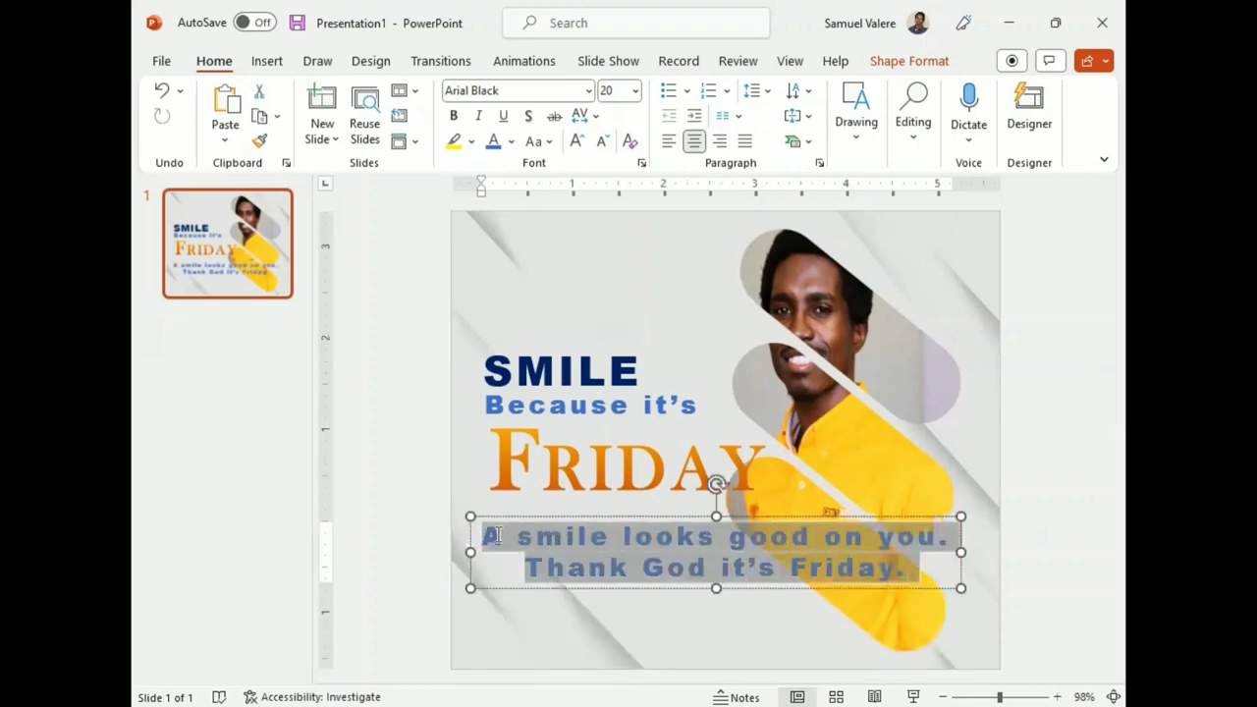
{"action": "left_click", "coordinate": [613, 90]}
- Set the subtitle to 16 pt, then shrink it two steps and narrow its box to rewrap
{"action": "key", "text": "Return"}
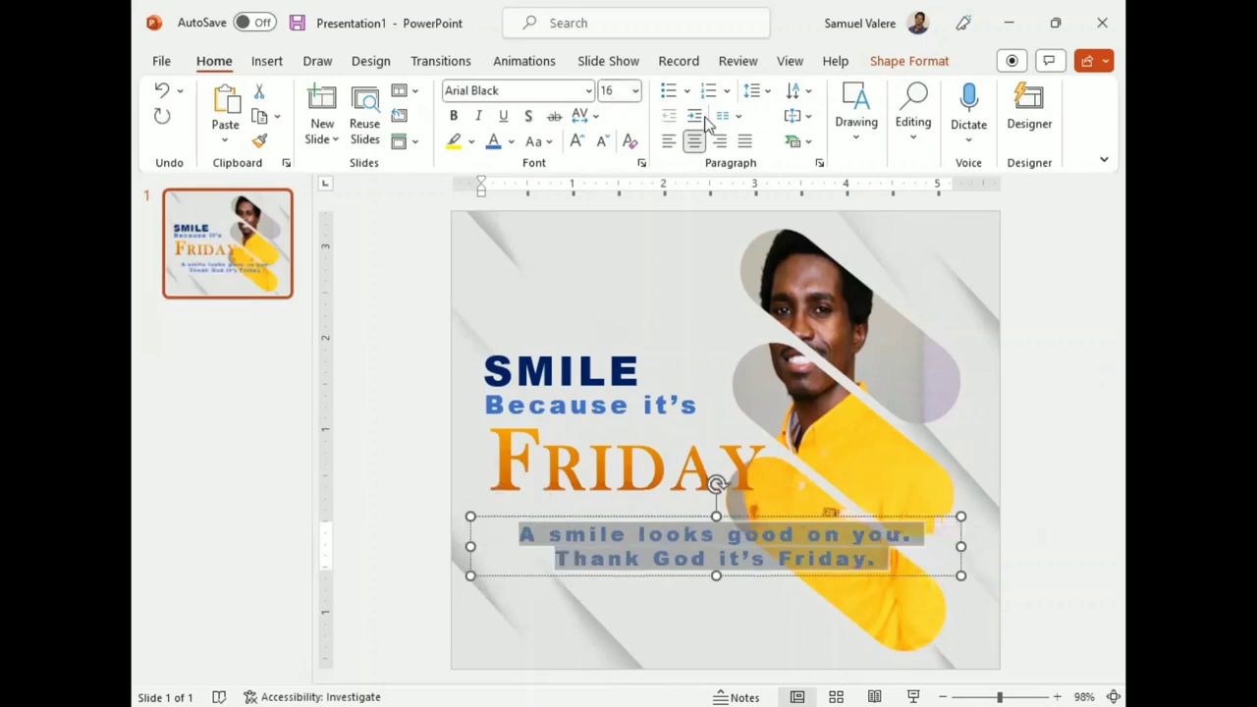
{"action": "left_click_drag", "start_coordinate": [962, 546], "coordinate": [885, 547]}
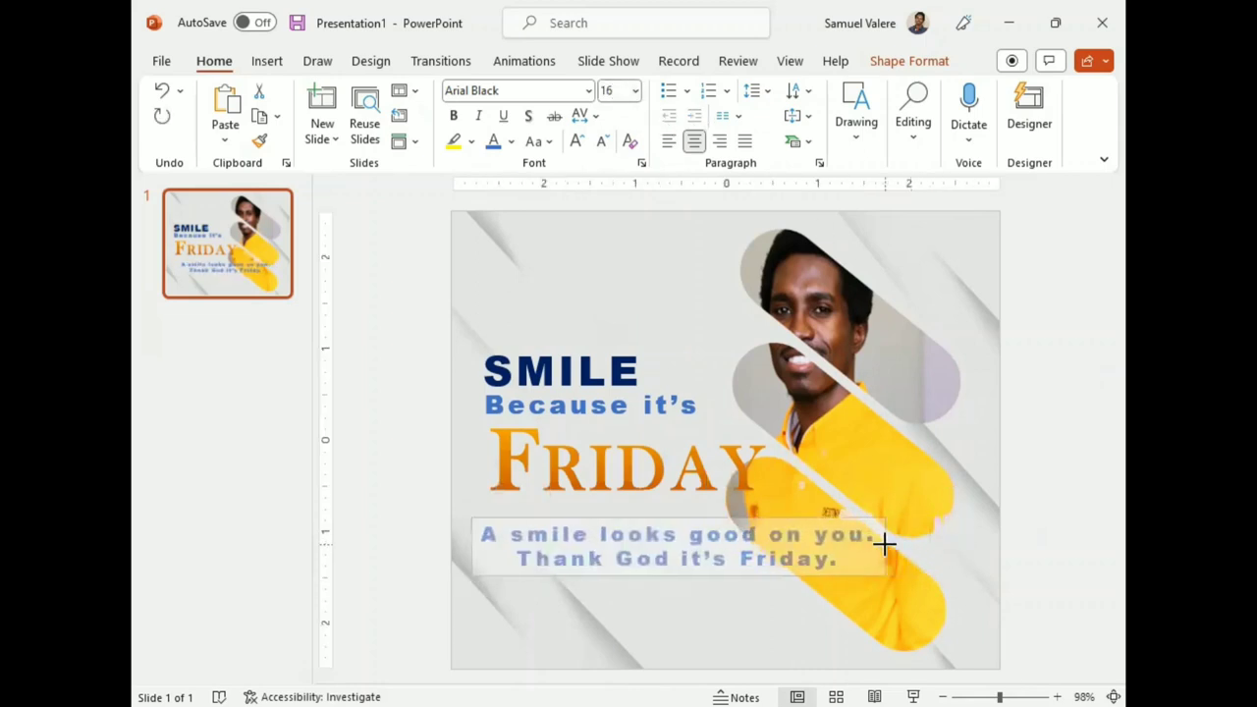
{"action": "left_click_drag", "start_coordinate": [654, 578], "coordinate": [632, 586]}
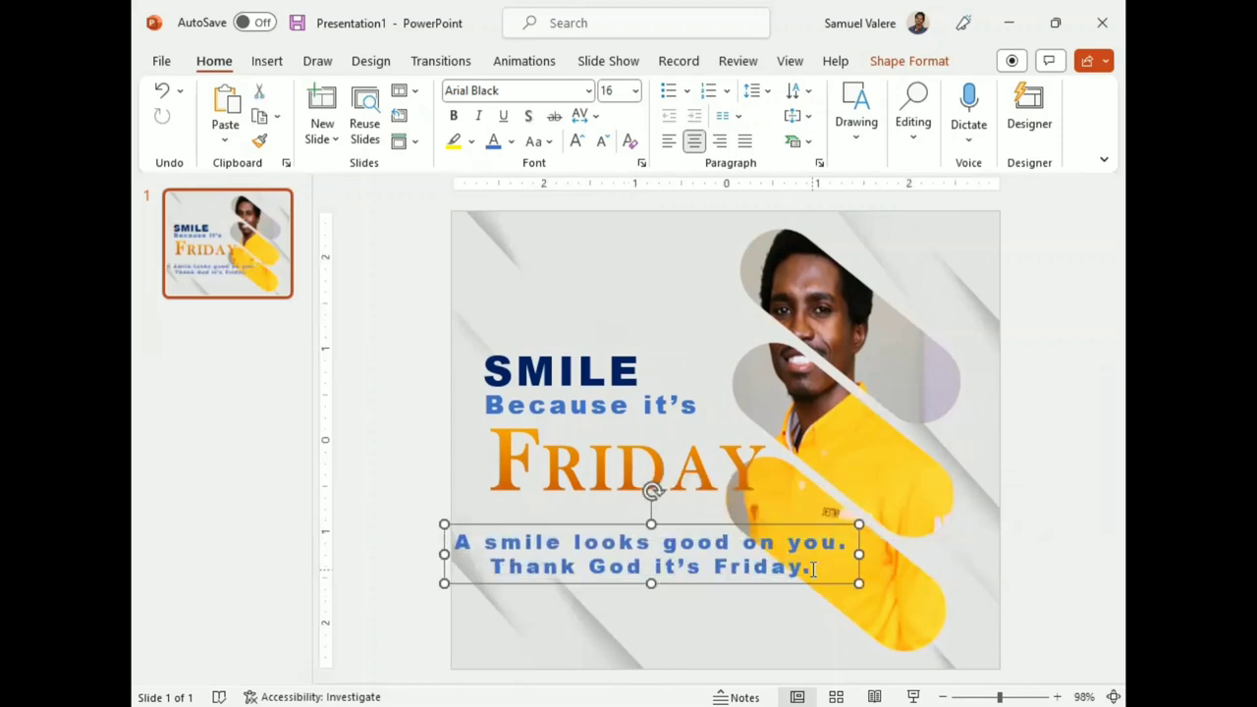
{"action": "mouse_move", "coordinate": [825, 568]}
{"action": "left_mouse_down"}
{"action": "mouse_move", "coordinate": [594, 528]}
{"action": "mouse_move", "coordinate": [465, 540]}
{"action": "left_mouse_up"}
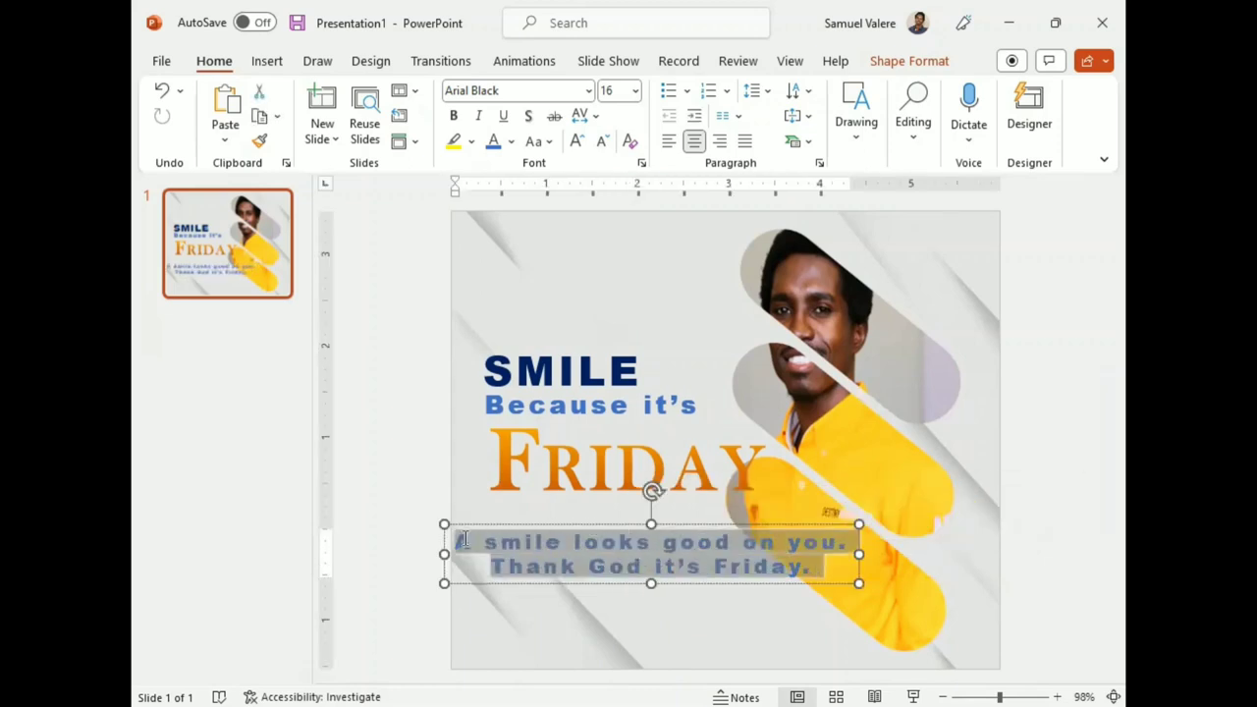
{"action": "left_click", "coordinate": [602, 141]}
{"action": "left_click", "coordinate": [602, 140]}
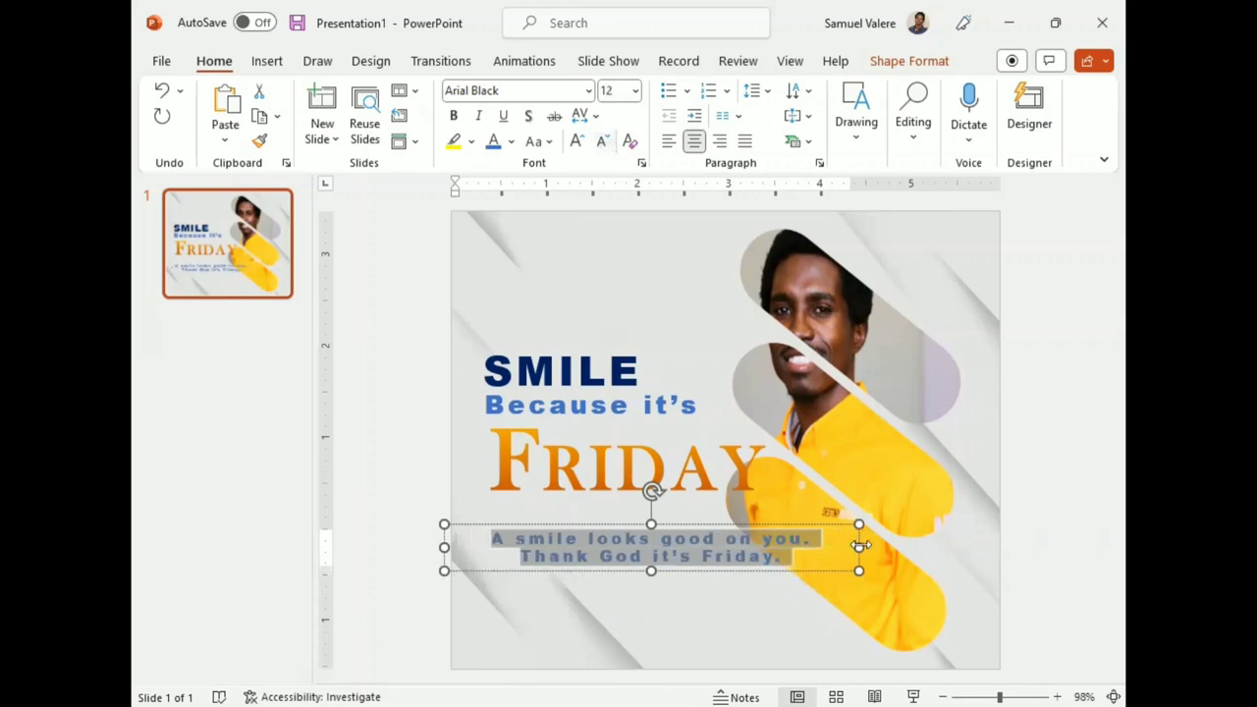
{"action": "left_click_drag", "start_coordinate": [860, 546], "coordinate": [796, 558]}
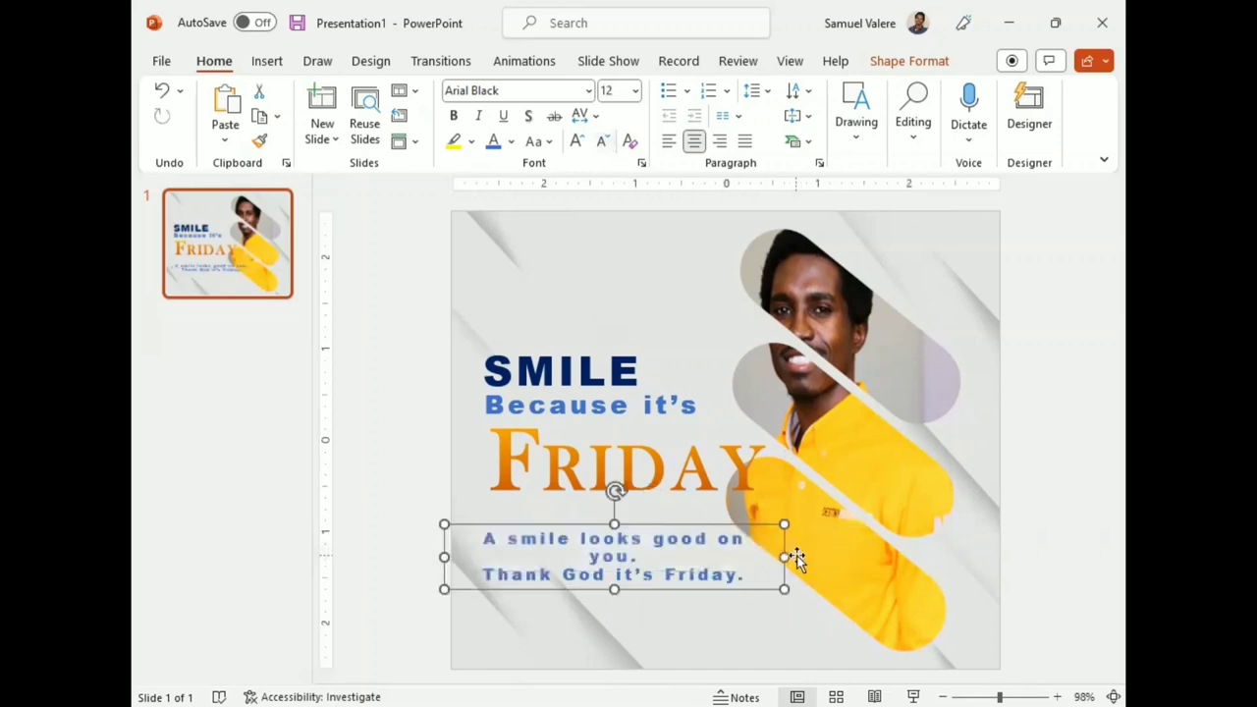
- Nudge the photo right and reset the subtitle to 16 pt in a wider box
{"action": "left_click", "coordinate": [890, 337]}
{"action": "left_click_drag", "start_coordinate": [878, 350], "coordinate": [900, 351]}
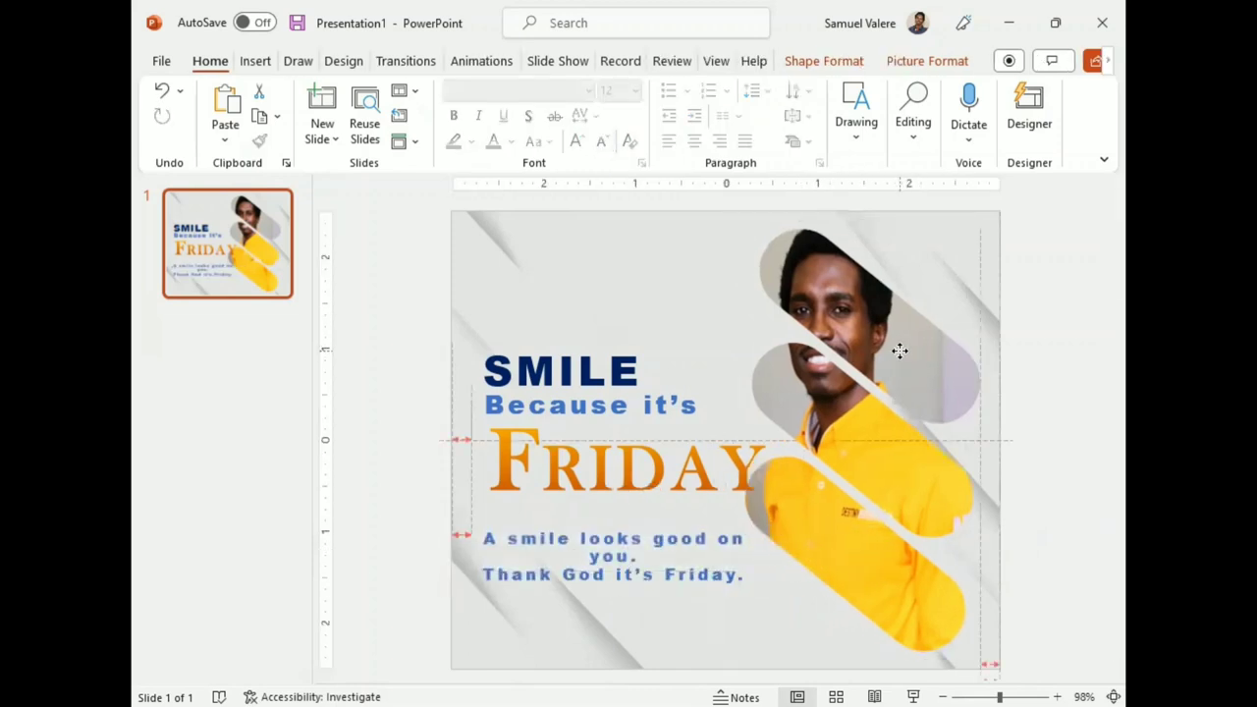
{"action": "left_click", "coordinate": [751, 580]}
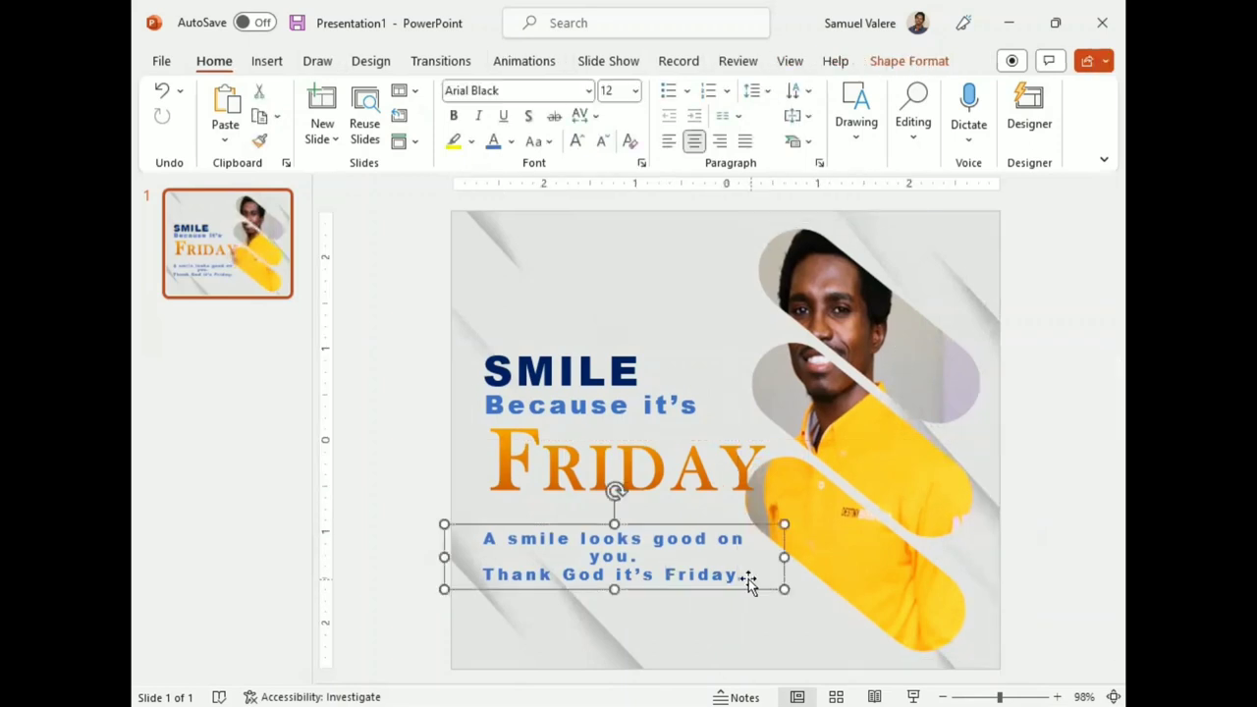
{"action": "left_click_drag", "start_coordinate": [746, 575], "coordinate": [483, 539]}
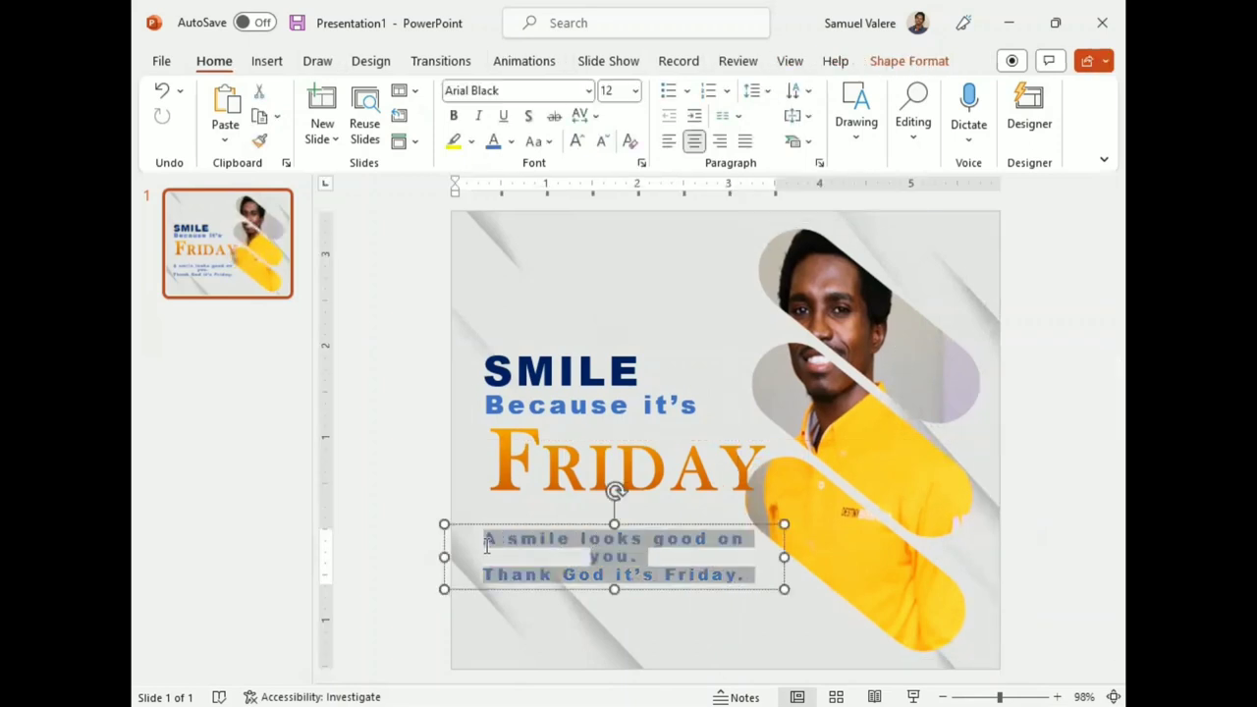
{"action": "left_click", "coordinate": [609, 91]}
{"action": "type", "text": "16"}
{"action": "key", "text": "Return"}
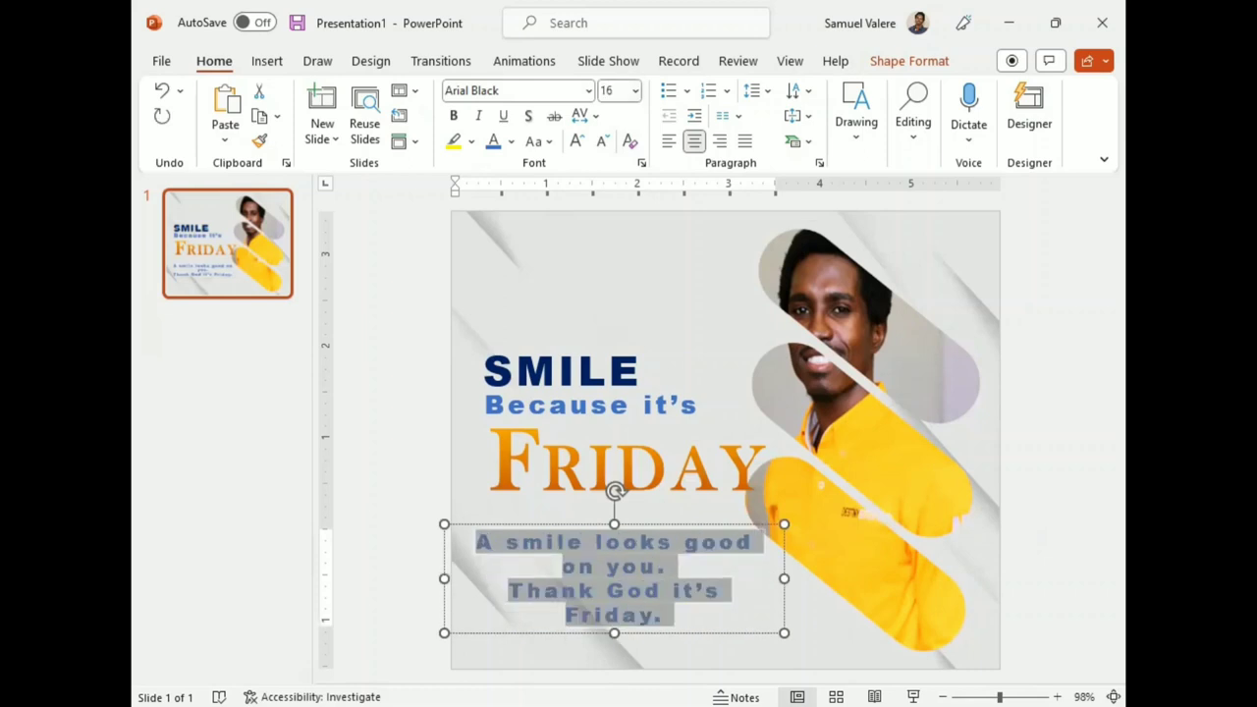
{"action": "left_click_drag", "start_coordinate": [786, 576], "coordinate": [862, 570]}
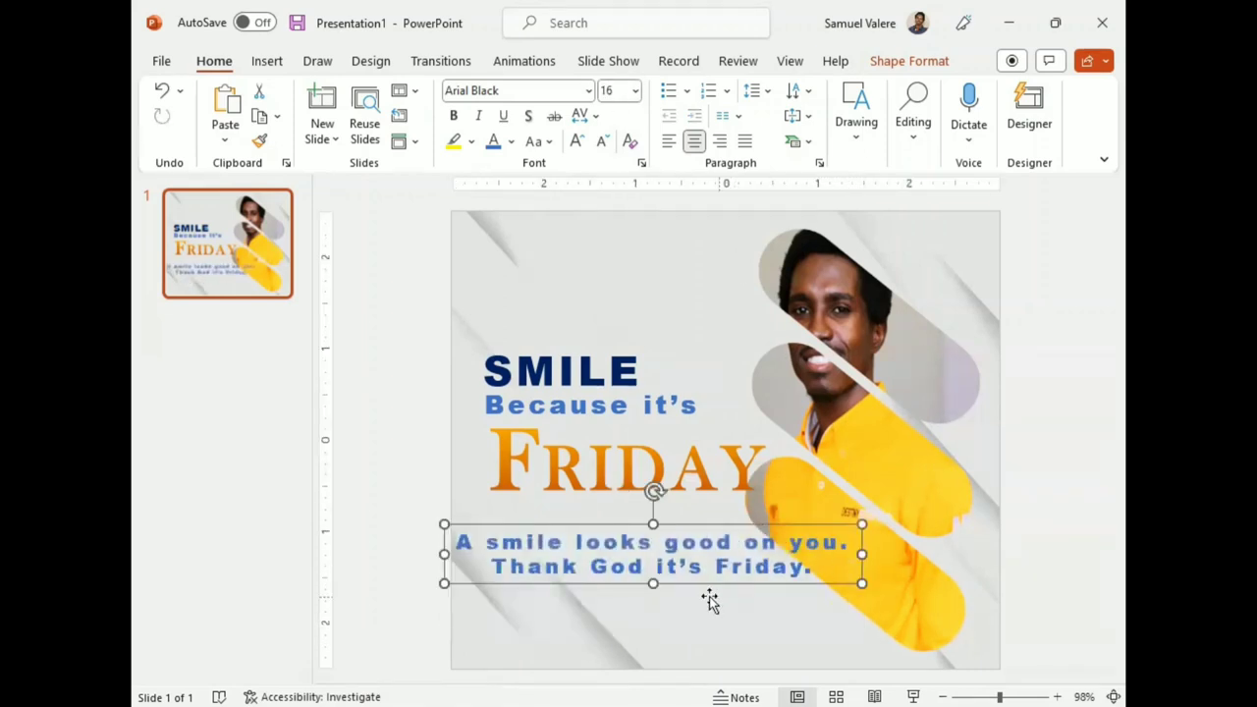
{"action": "left_click_drag", "start_coordinate": [880, 454], "coordinate": [896, 451]}
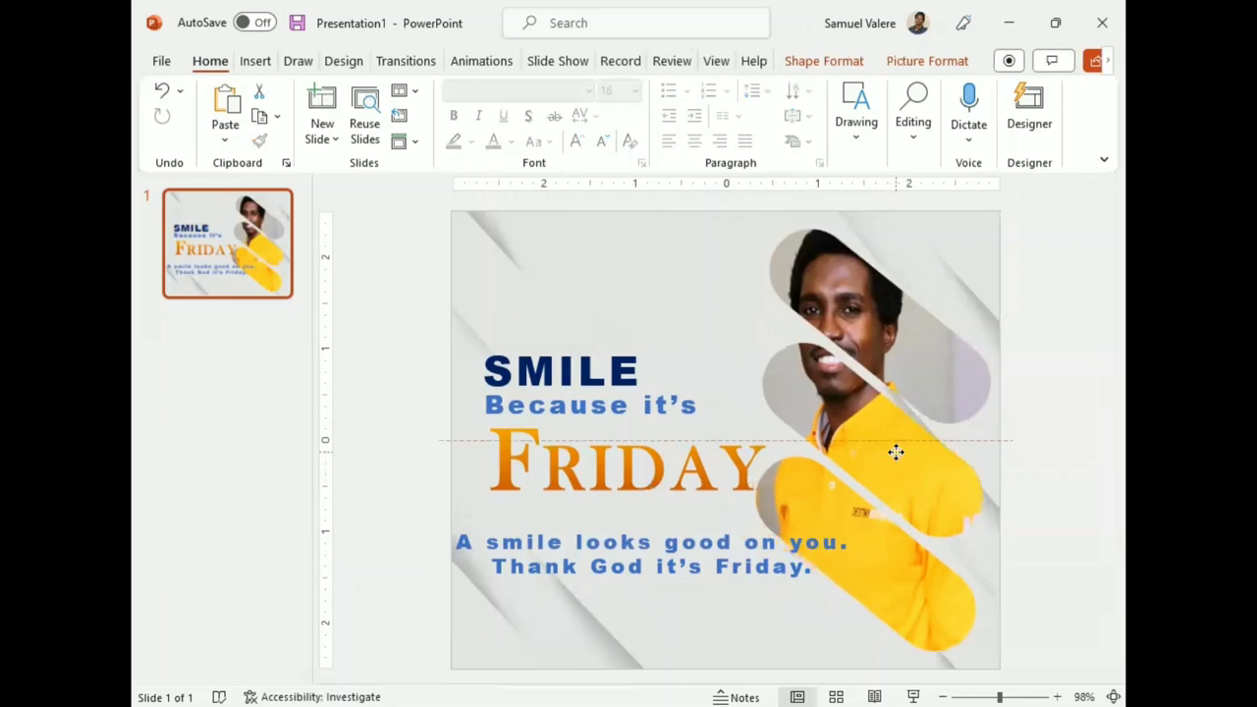
- Shrink the subtitle to 14 pt, narrow its box and move it further below FRIDAY
{"action": "left_click", "coordinate": [661, 568]}
{"action": "left_click_drag", "start_coordinate": [832, 568], "coordinate": [454, 542]}
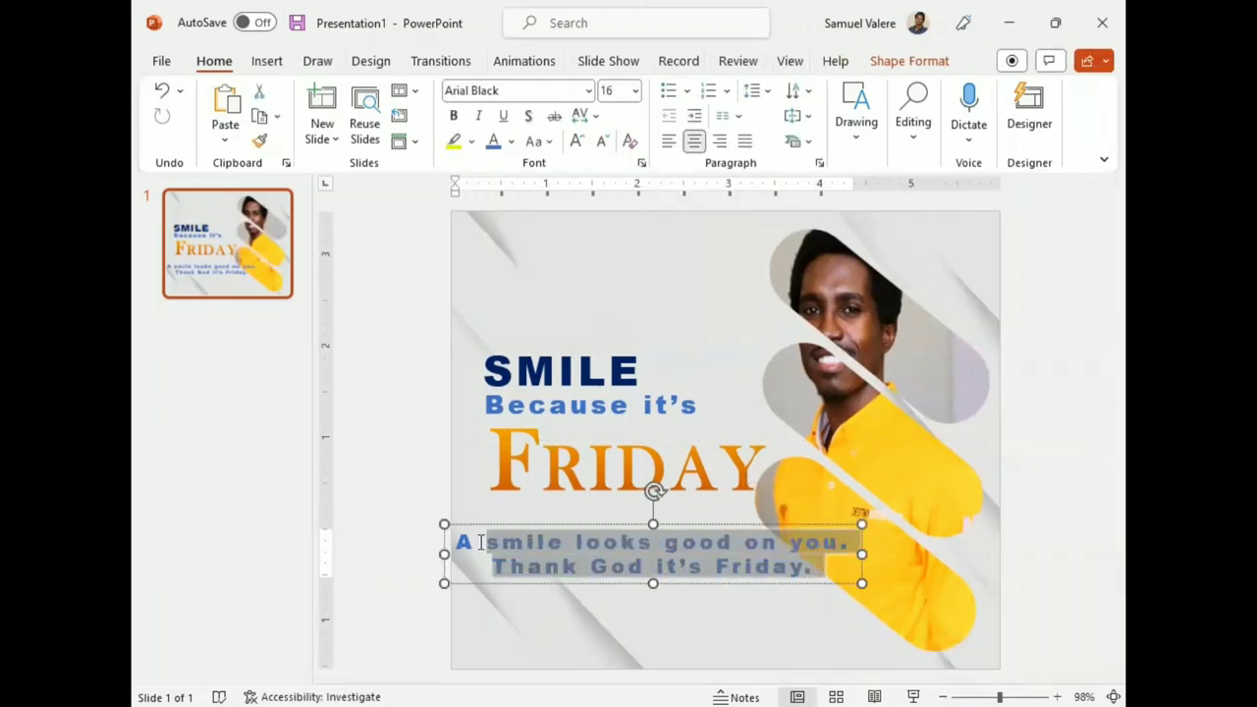
{"action": "left_click", "coordinate": [602, 141]}
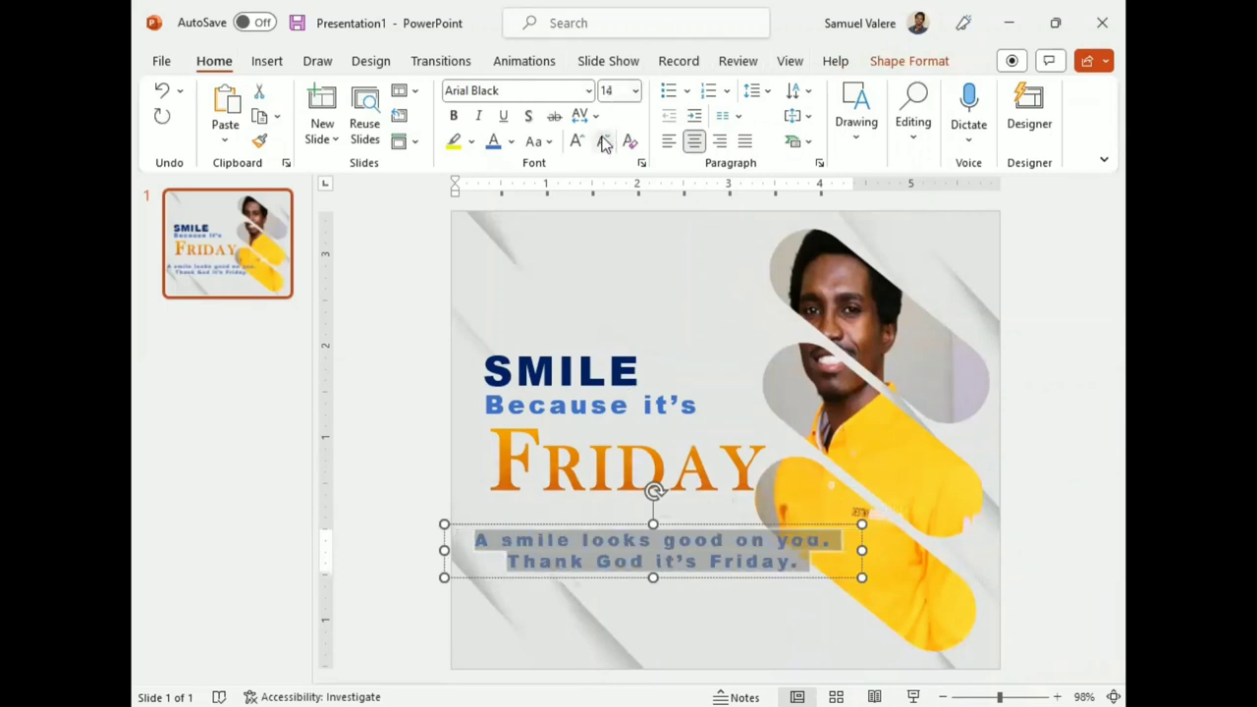
{"action": "left_click_drag", "start_coordinate": [863, 552], "coordinate": [821, 553]}
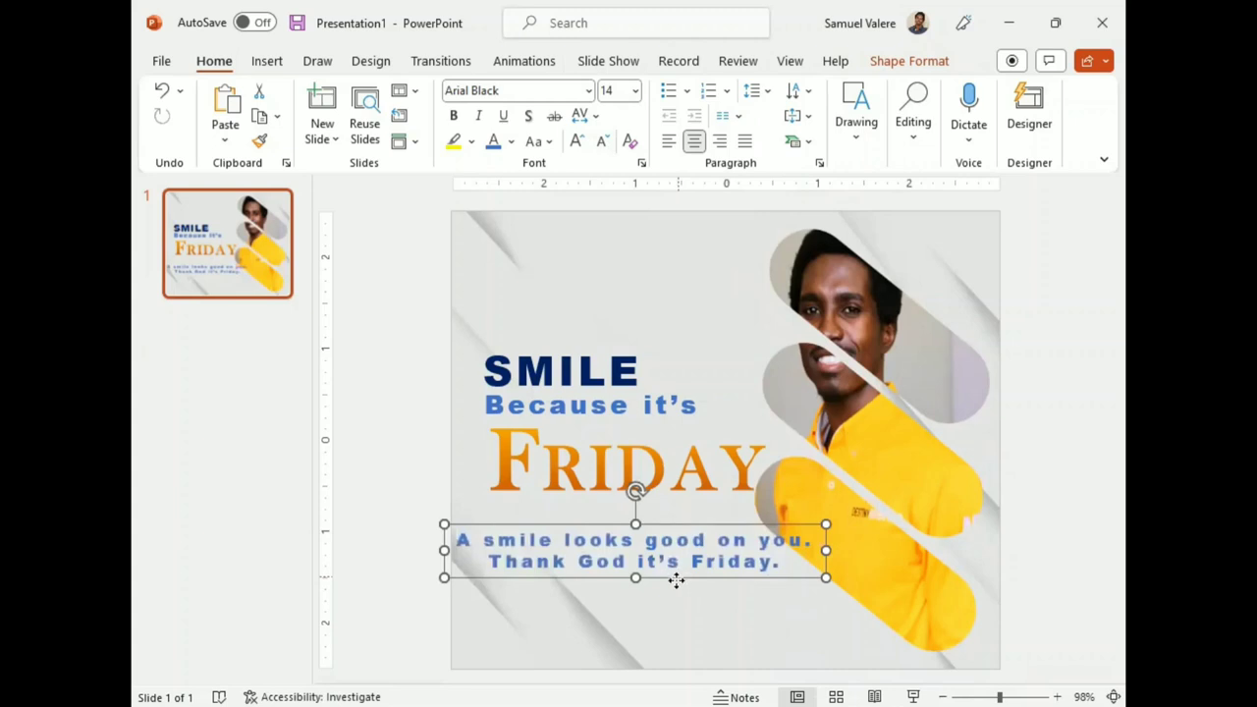
{"action": "left_click_drag", "start_coordinate": [678, 580], "coordinate": [678, 600]}
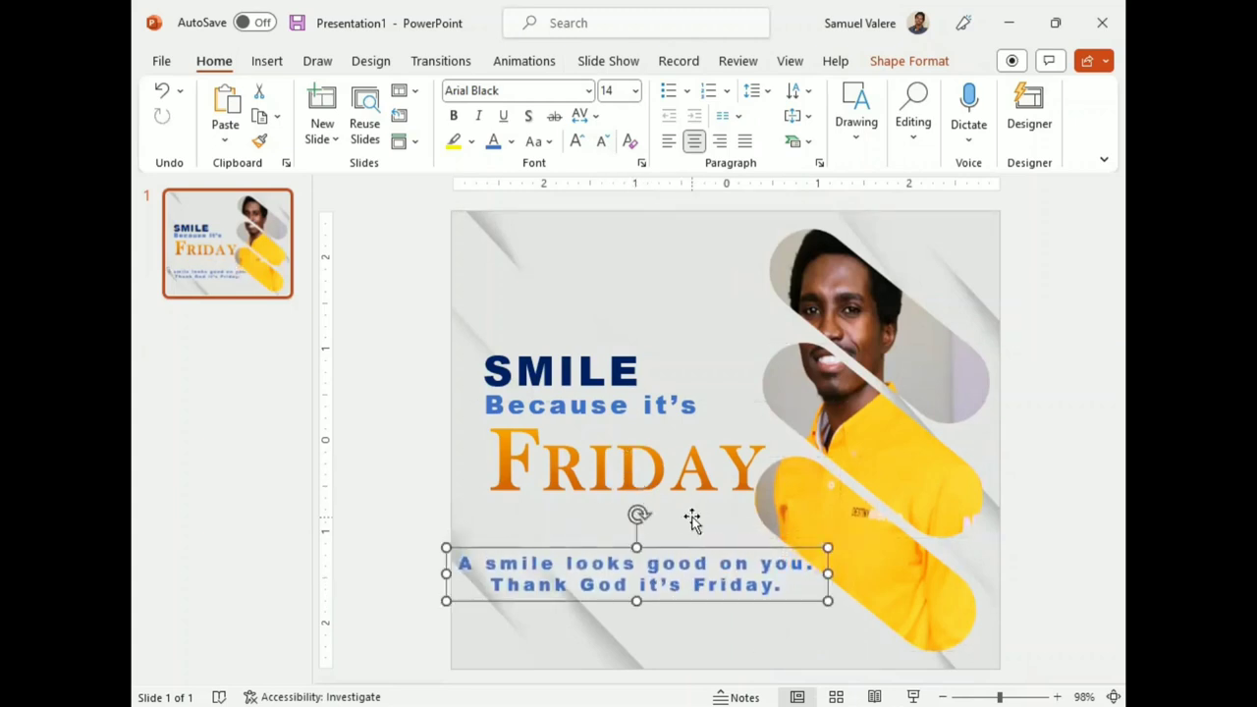
{"action": "left_click_drag", "start_coordinate": [783, 586], "coordinate": [459, 563]}
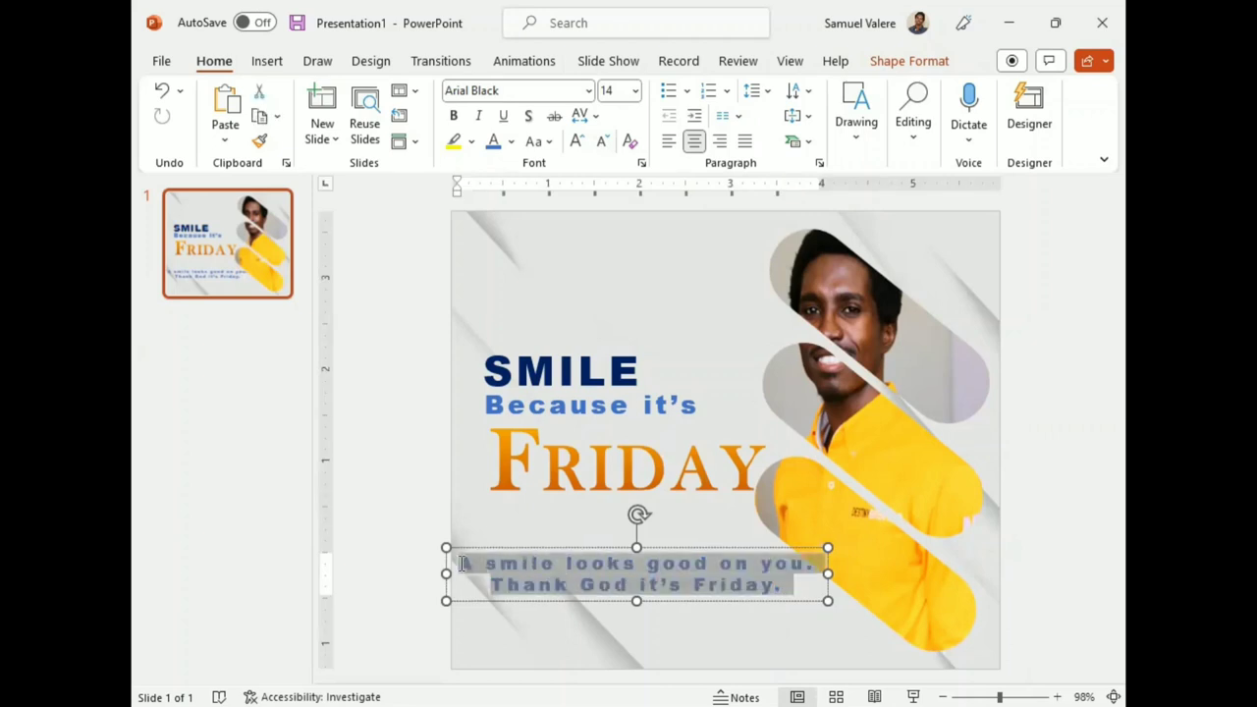
{"action": "left_click", "coordinate": [512, 141]}
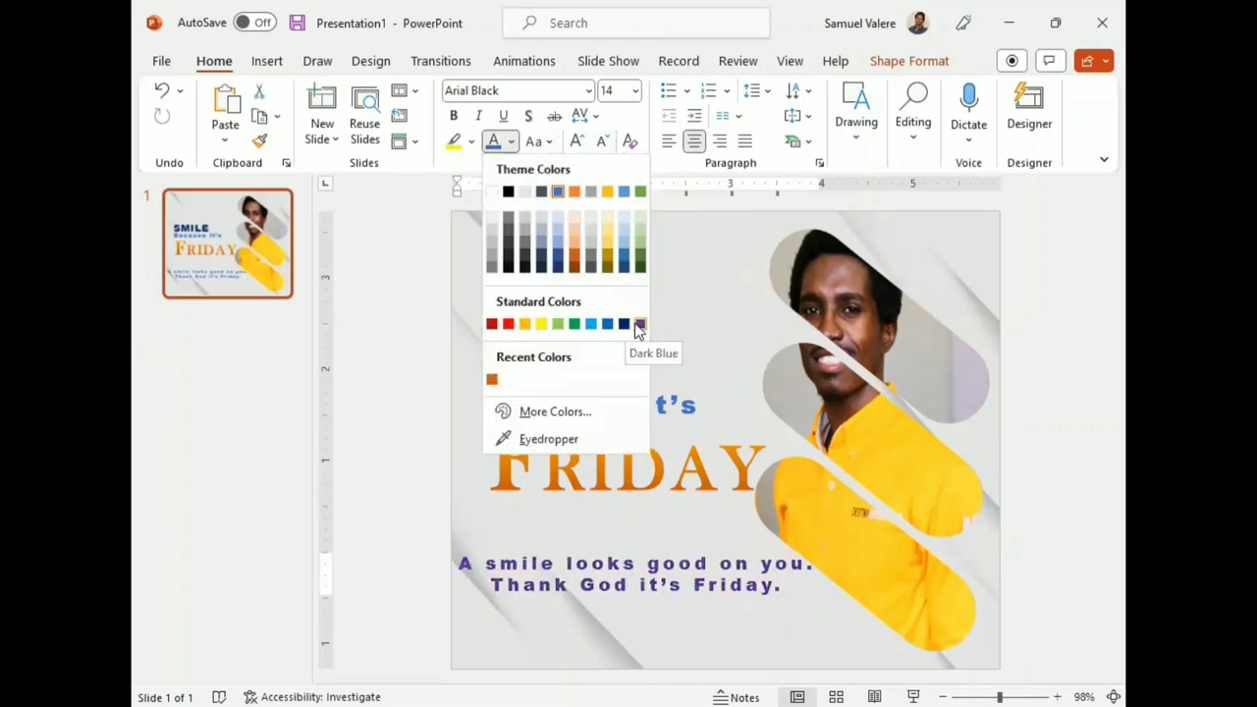
{"action": "left_click", "coordinate": [769, 347]}
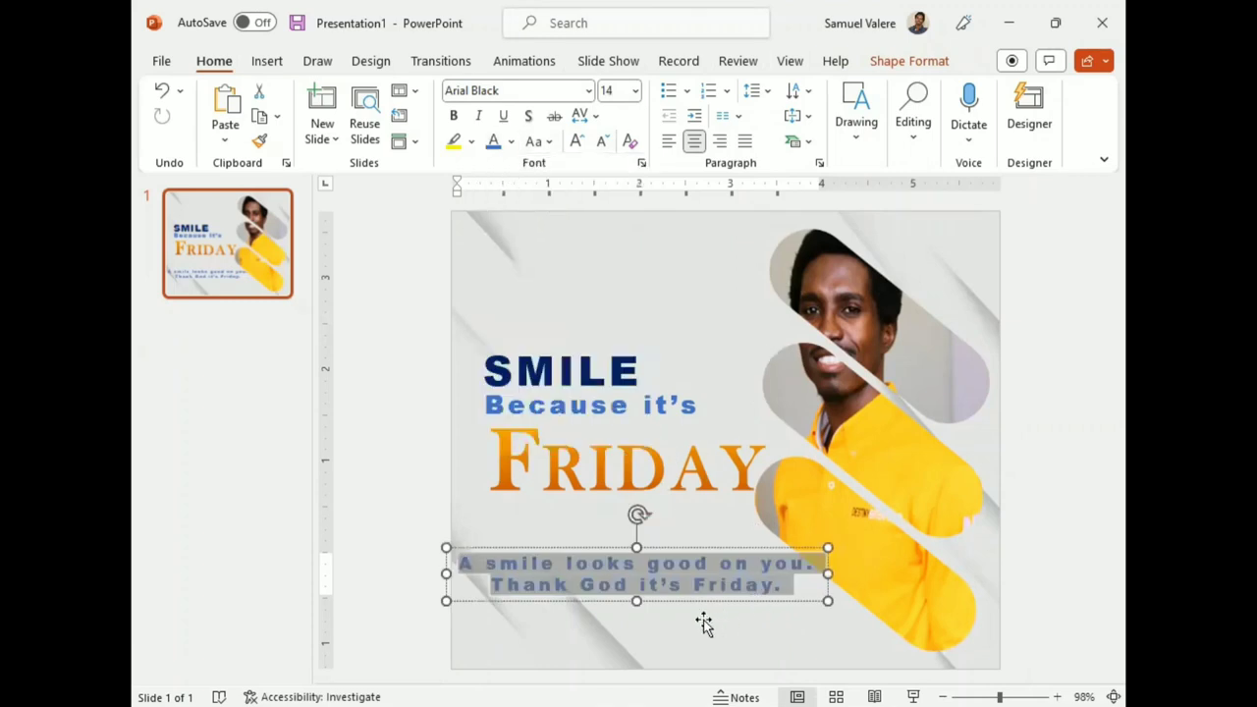
{"action": "left_click", "coordinate": [672, 581]}
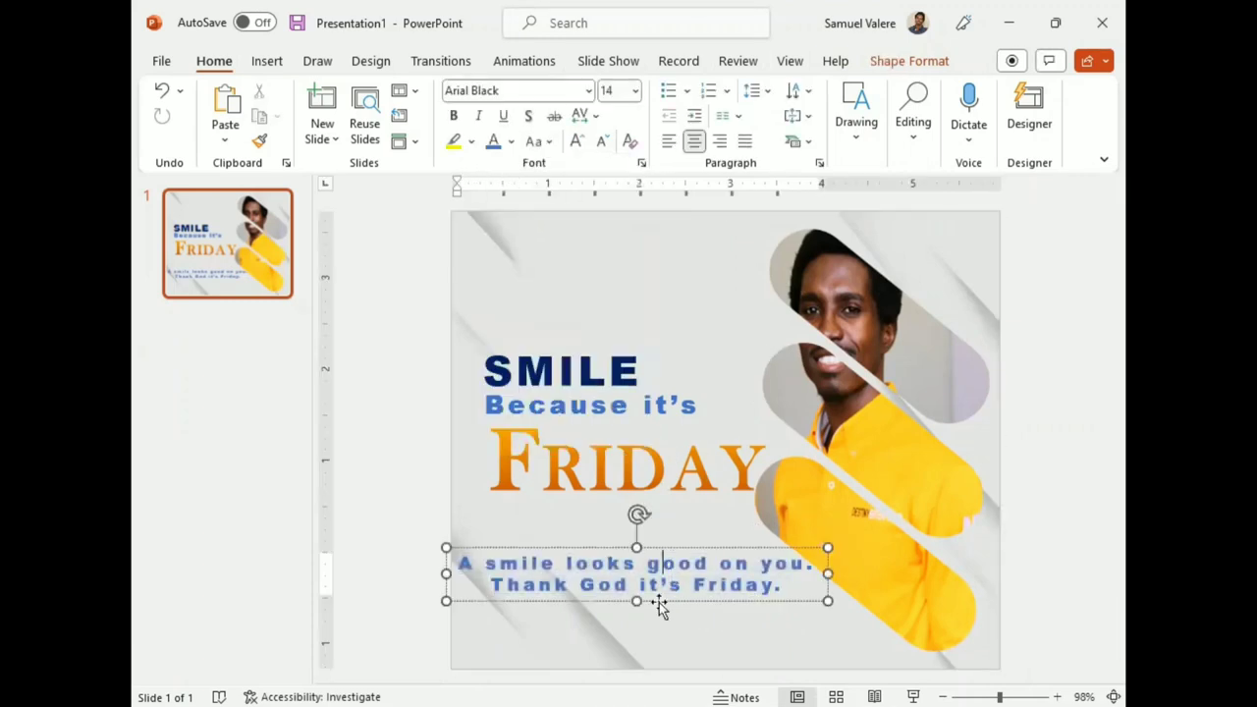
- Replace the duplicate caption text with 'Designed By' at 12 pt, placed under the caption
{"action": "left_click_drag", "start_coordinate": [647, 587], "coordinate": [662, 603]}
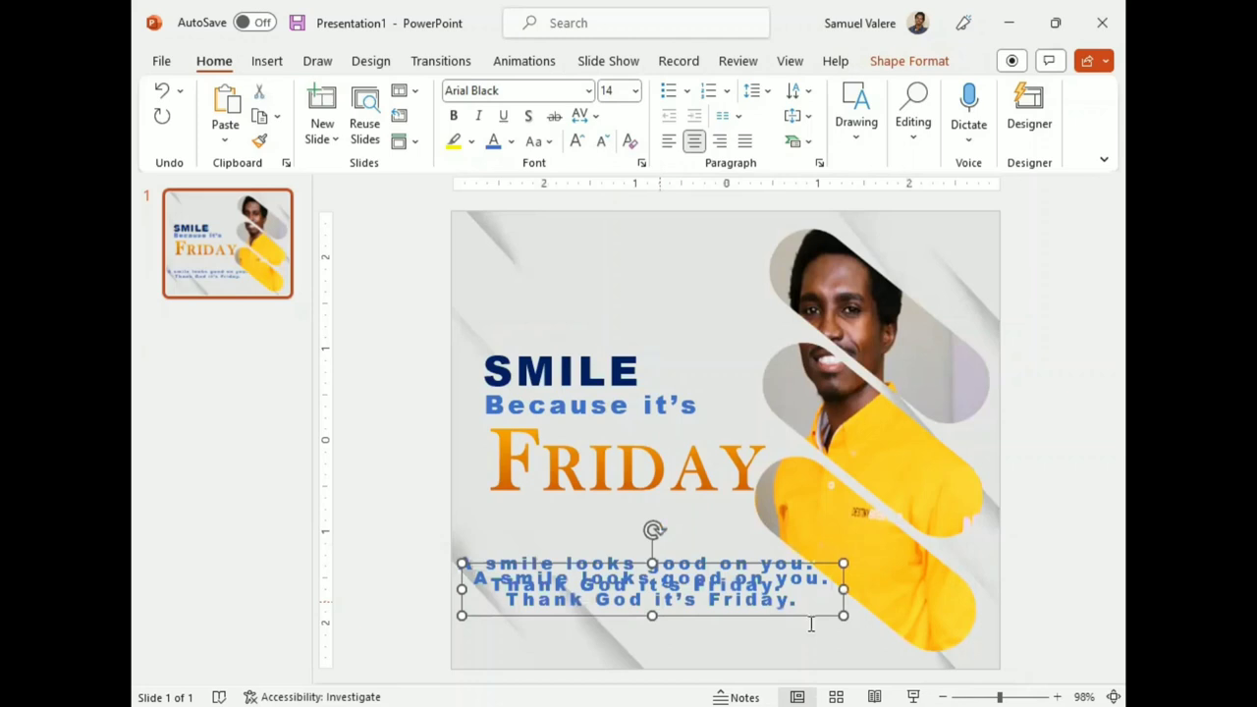
{"action": "key", "text": "ctrl+a"}
{"action": "key", "text": "Delete"}
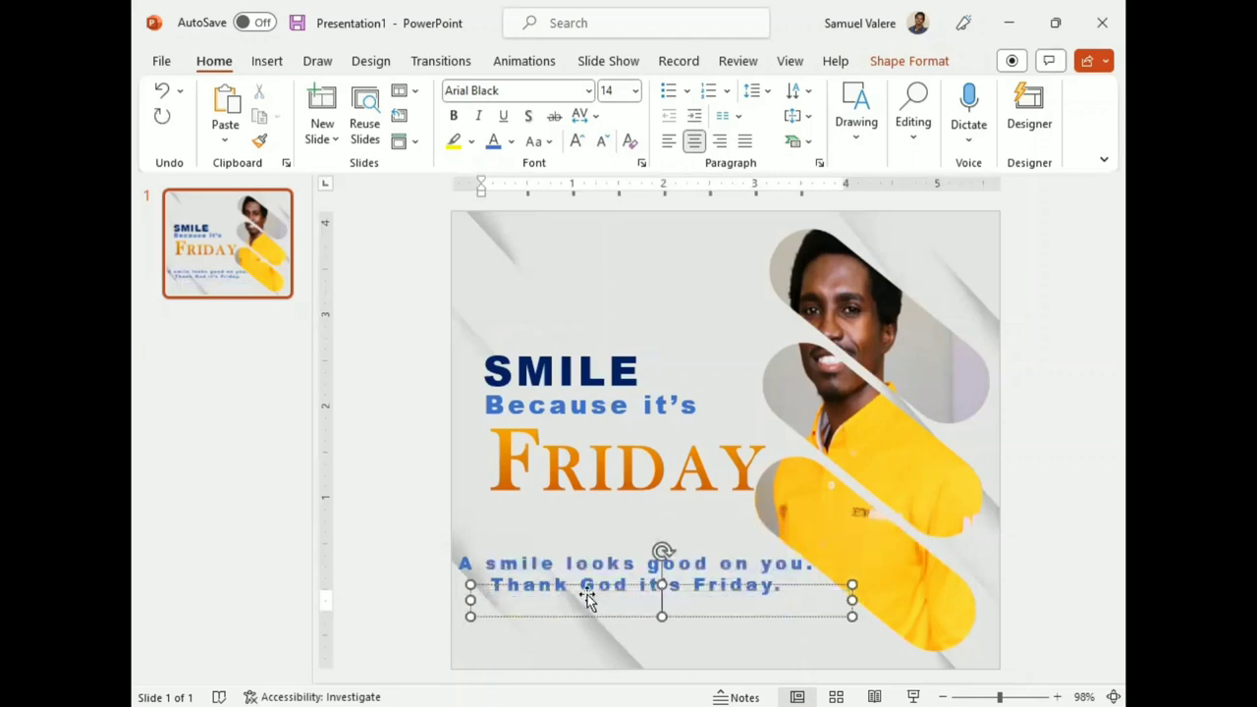
{"action": "type", "text": "Desi"}
{"action": "type", "text": "gned By"}
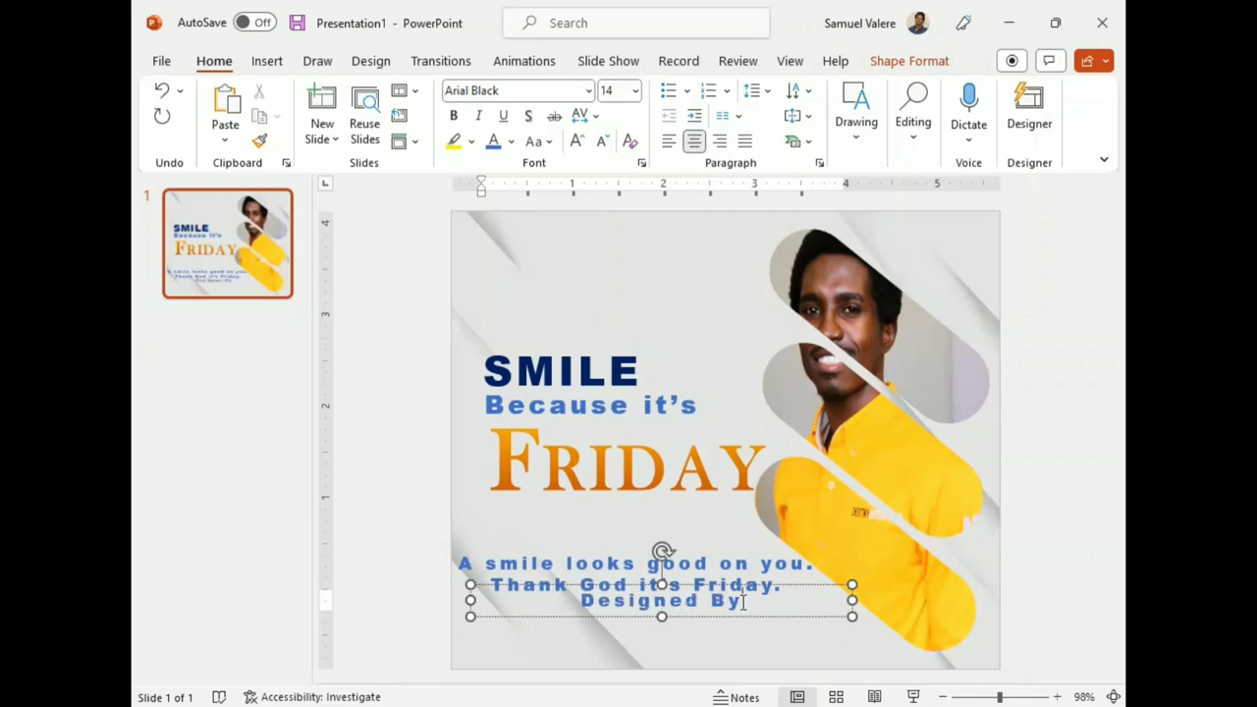
{"action": "left_click_drag", "start_coordinate": [743, 602], "coordinate": [601, 601]}
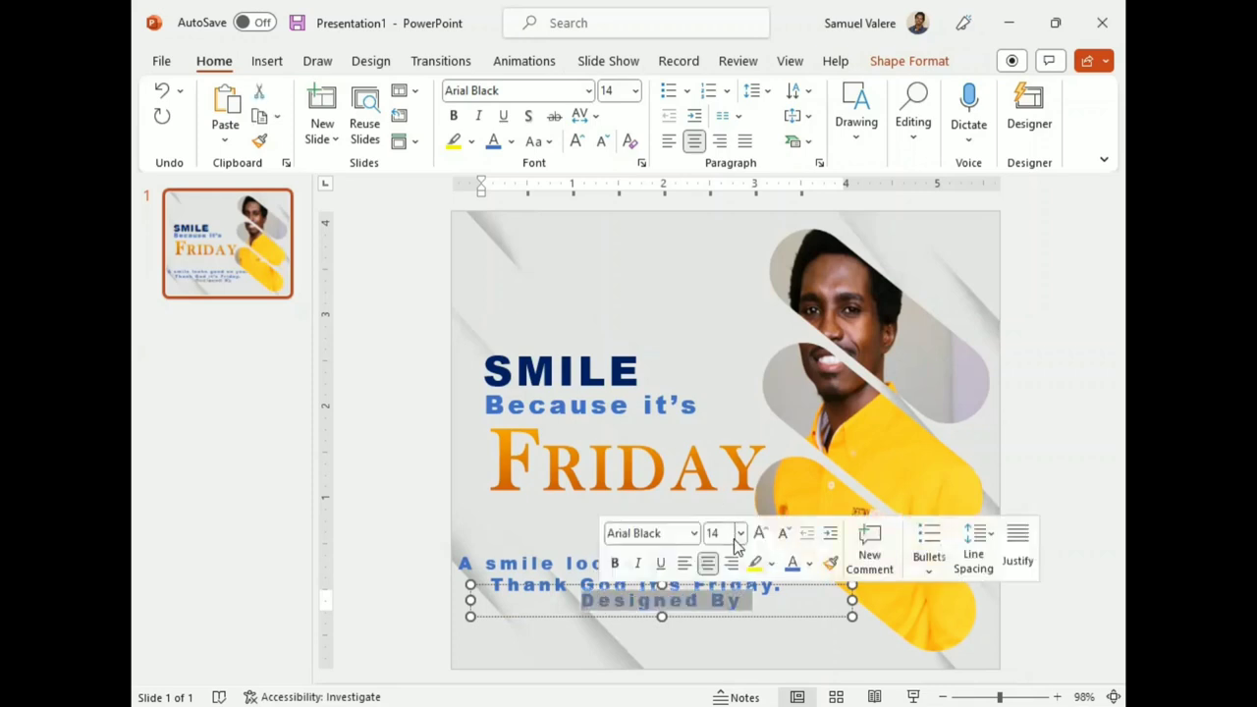
{"action": "left_click", "coordinate": [789, 544]}
{"action": "mouse_move", "coordinate": [741, 606]}
{"action": "left_mouse_down"}
{"action": "mouse_move", "coordinate": [637, 612]}
{"action": "mouse_move", "coordinate": [608, 627]}
{"action": "left_mouse_up"}
{"action": "left_click_drag", "start_coordinate": [600, 629], "coordinate": [601, 629]}
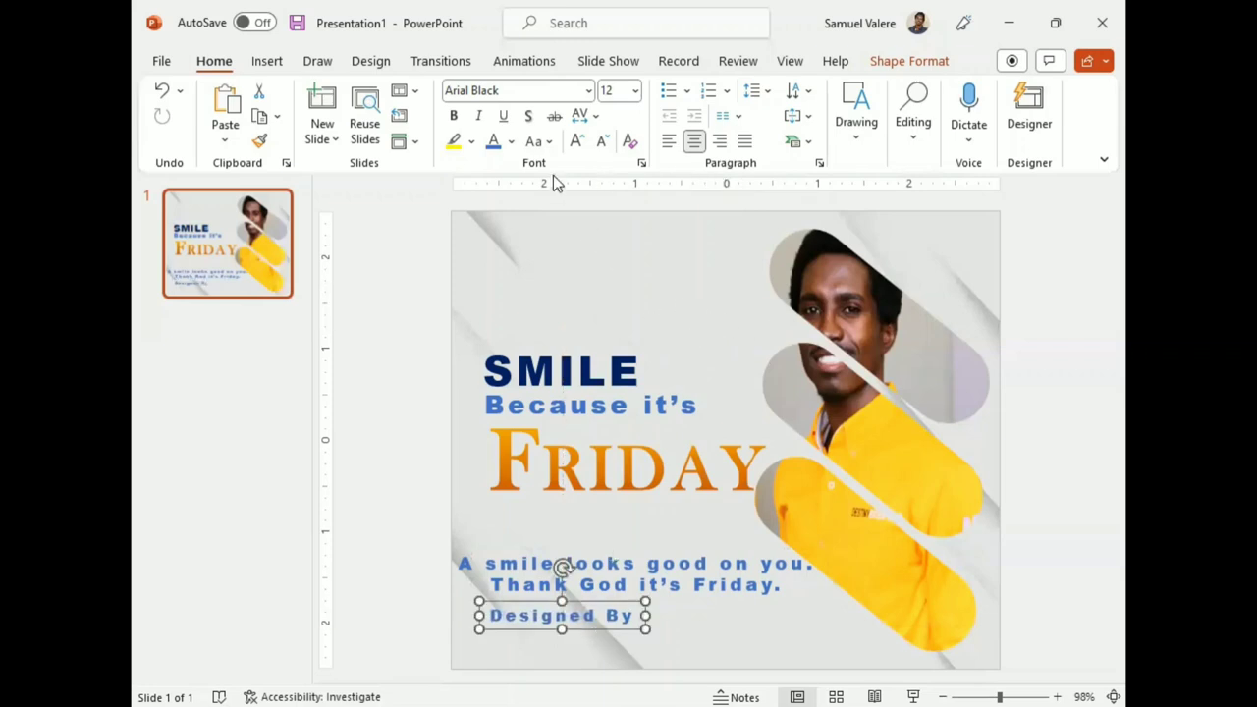
- Set Designed By to bold Calibri Light
{"action": "left_click", "coordinate": [520, 91]}
{"action": "type", "text": "Calibri Light"}
{"action": "key", "text": "Return"}
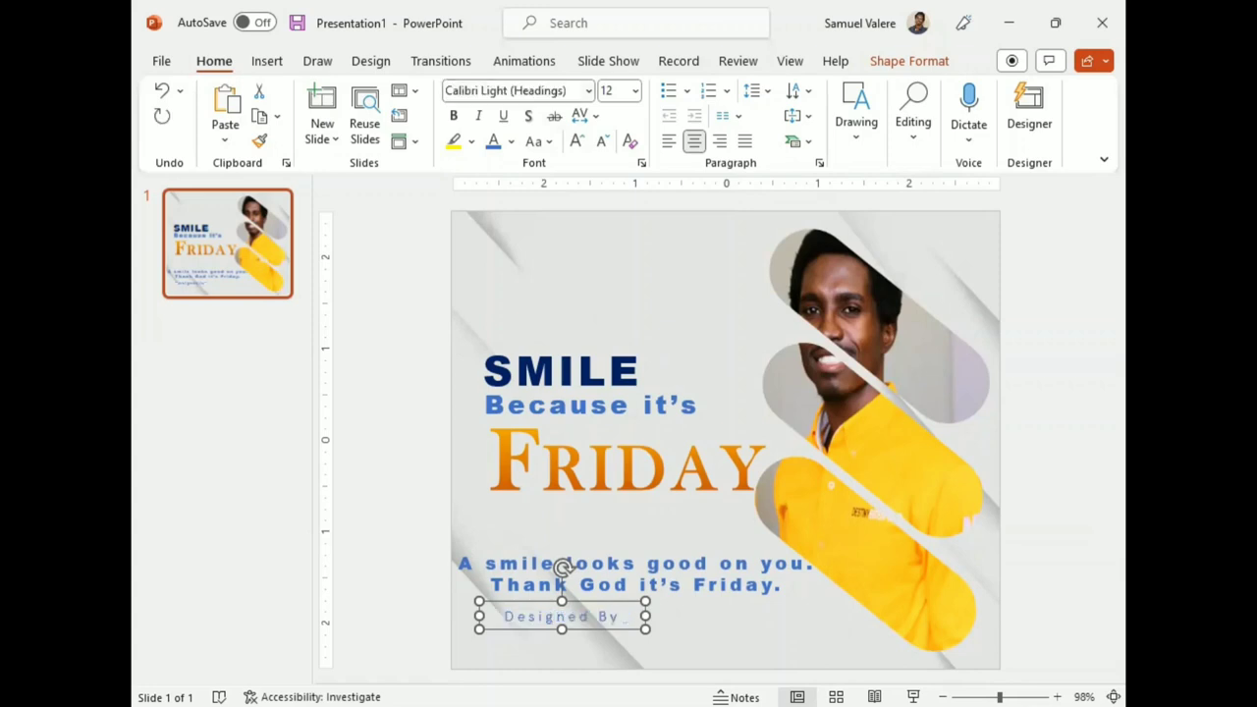
{"action": "left_click", "coordinate": [453, 116]}
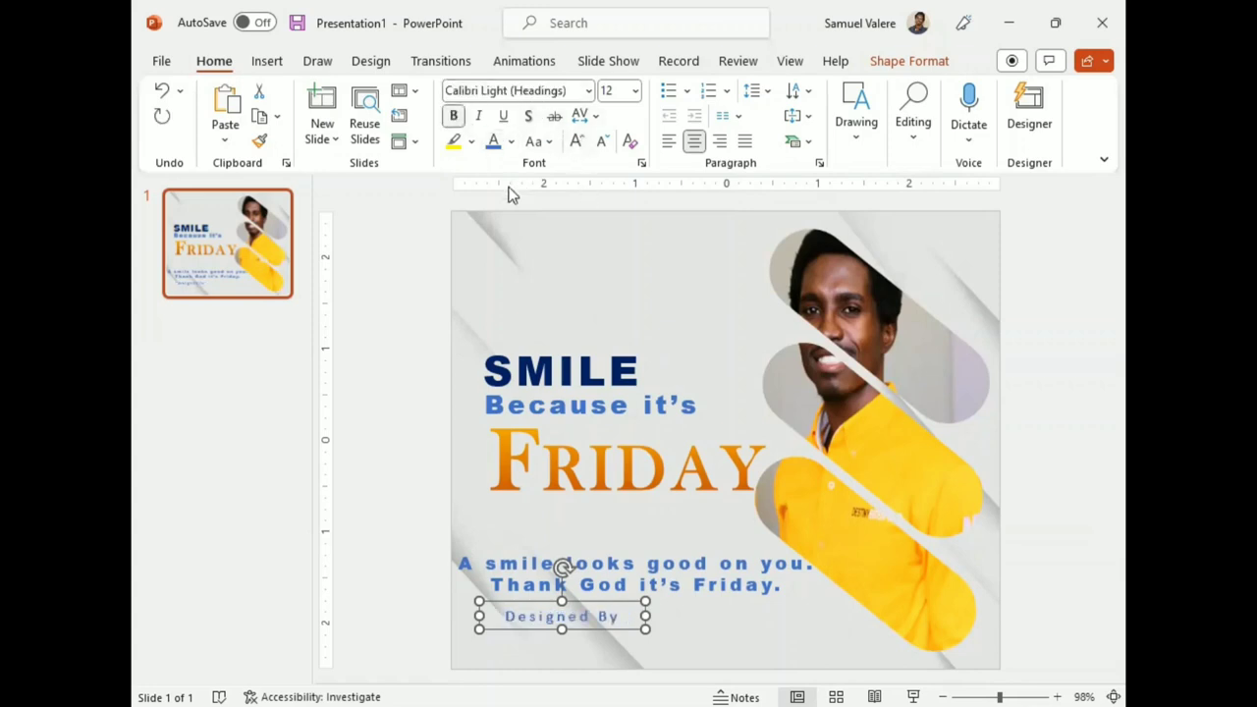
- Colour Designed By dark blue and make its box narrower
{"action": "double_click", "coordinate": [605, 617]}
{"action": "triple_click", "coordinate": [523, 609]}
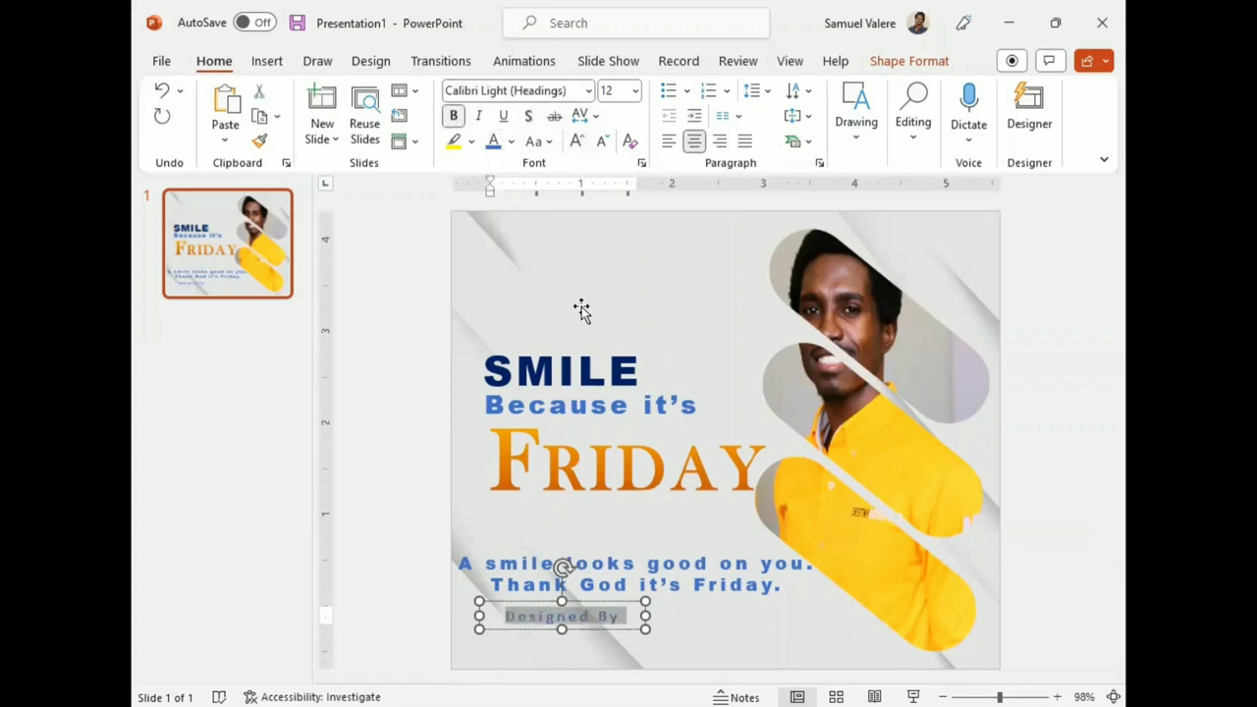
{"action": "left_click", "coordinate": [511, 141]}
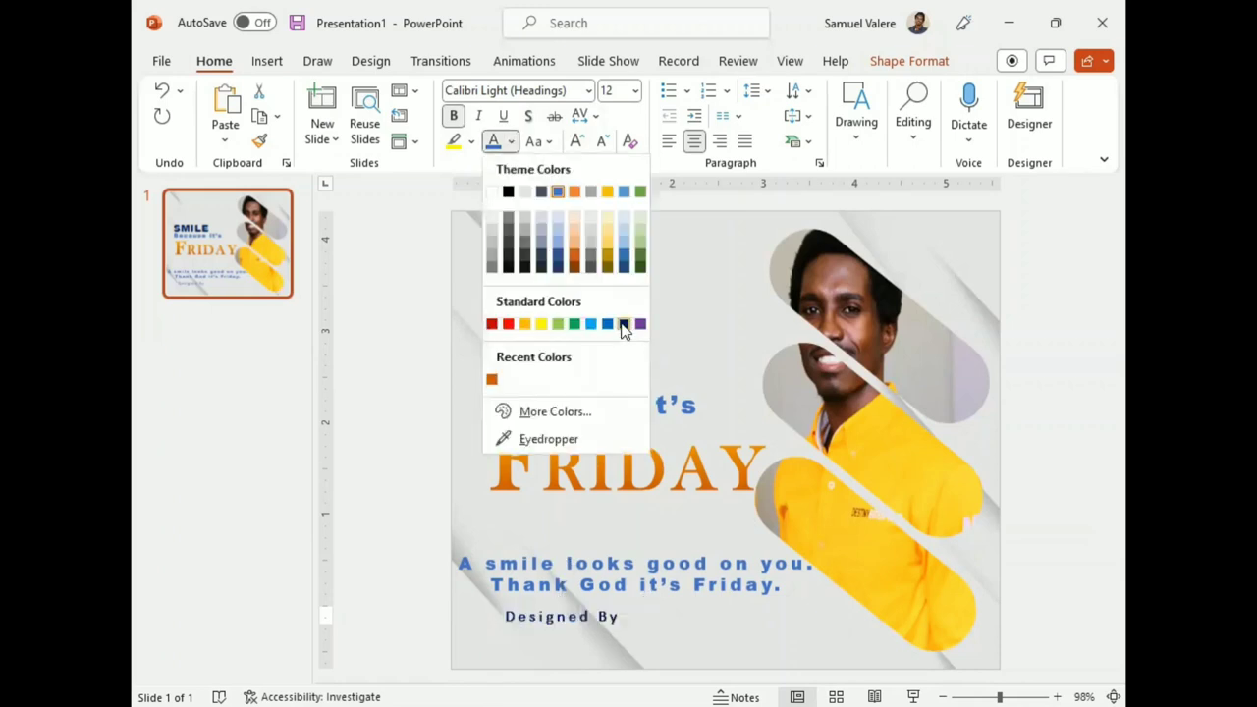
{"action": "left_click", "coordinate": [623, 325]}
{"action": "mouse_move", "coordinate": [644, 616]}
{"action": "left_mouse_down"}
{"action": "mouse_move", "coordinate": [594, 628]}
{"action": "mouse_move", "coordinate": [643, 657]}
{"action": "mouse_move", "coordinate": [558, 618]}
{"action": "left_mouse_up"}
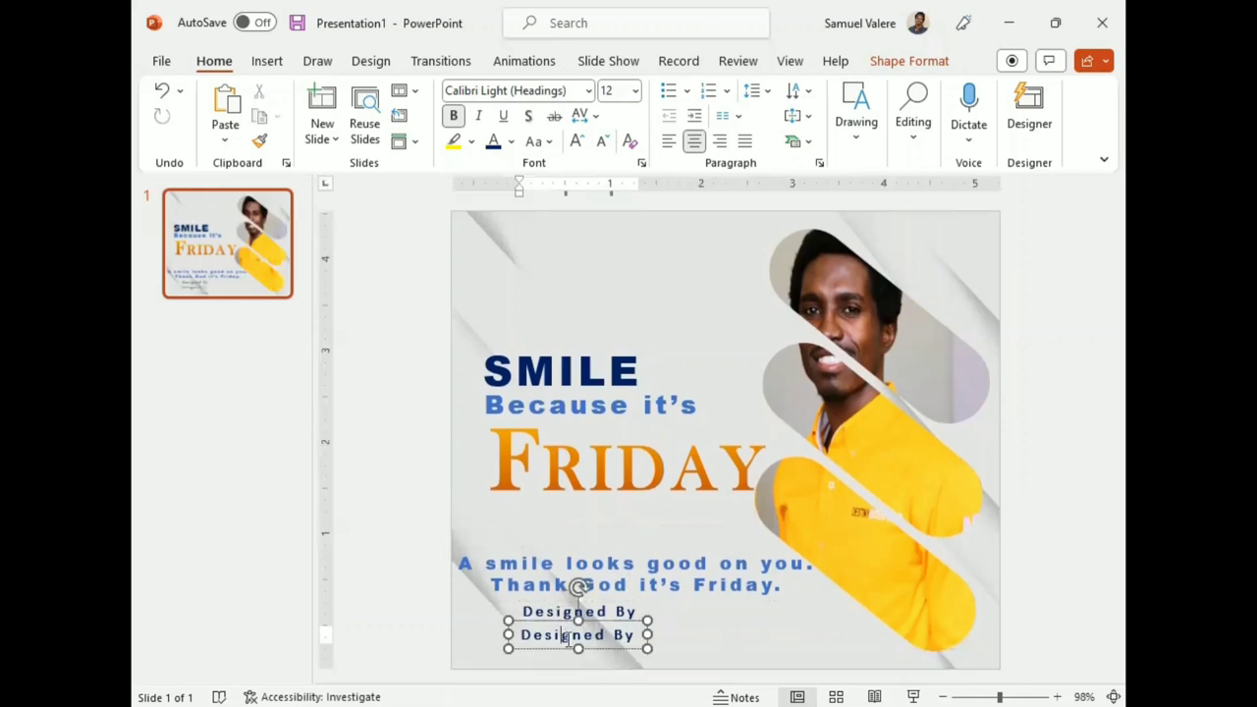
- Replace the copied line's text with the designer's name and widen it to one line
{"action": "triple_click", "coordinate": [568, 635]}
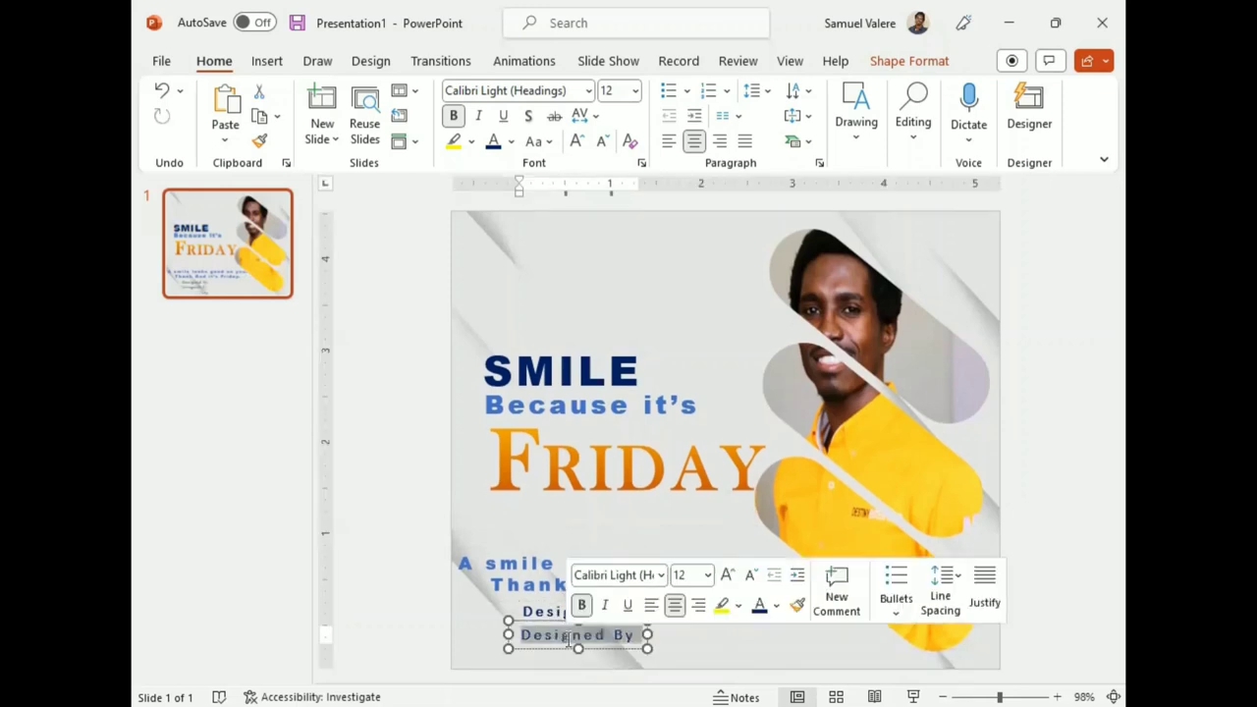
{"action": "type", "text": "Samuel Valere"}
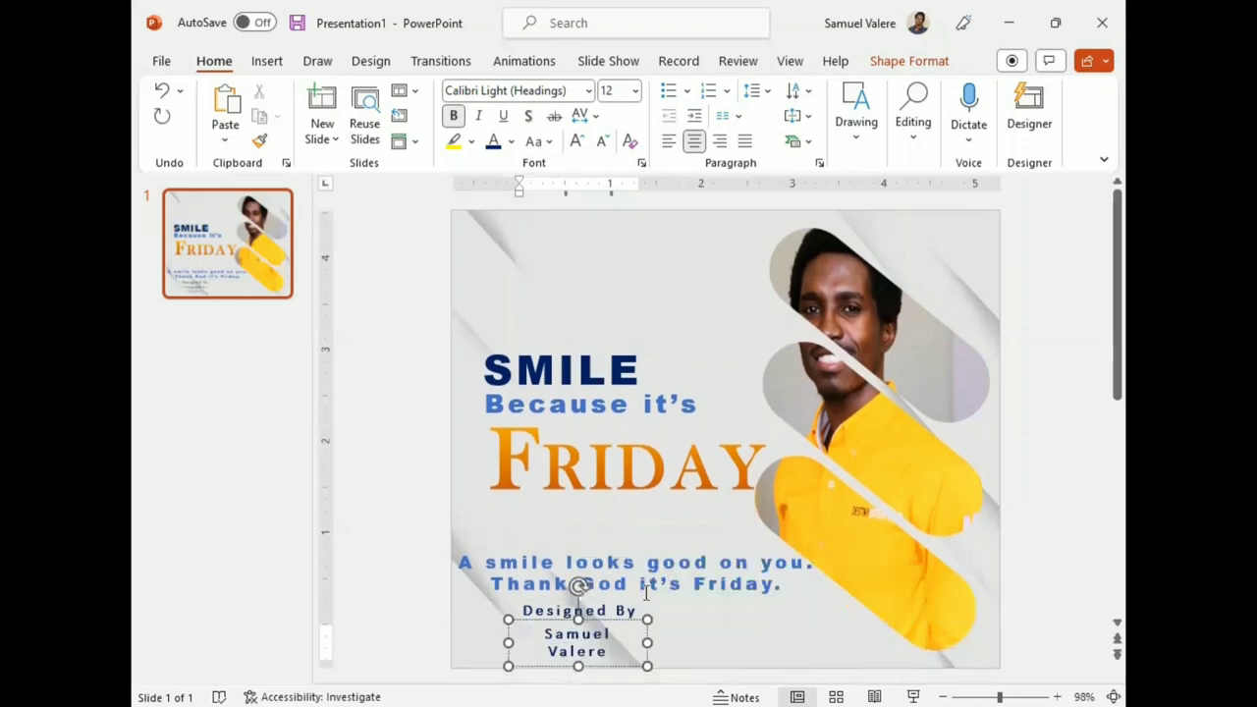
{"action": "left_click_drag", "start_coordinate": [648, 635], "coordinate": [667, 636]}
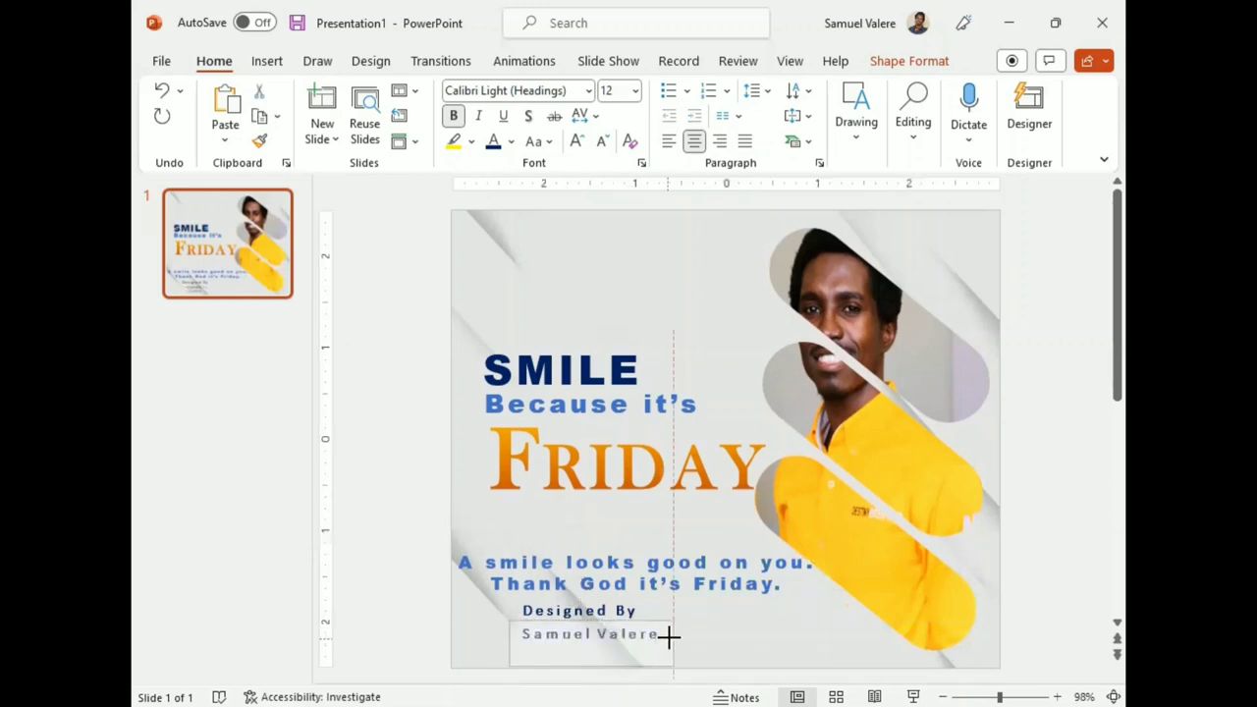
- Set the Designed By line's character spacing to Normal
{"action": "triple_click", "coordinate": [605, 633]}
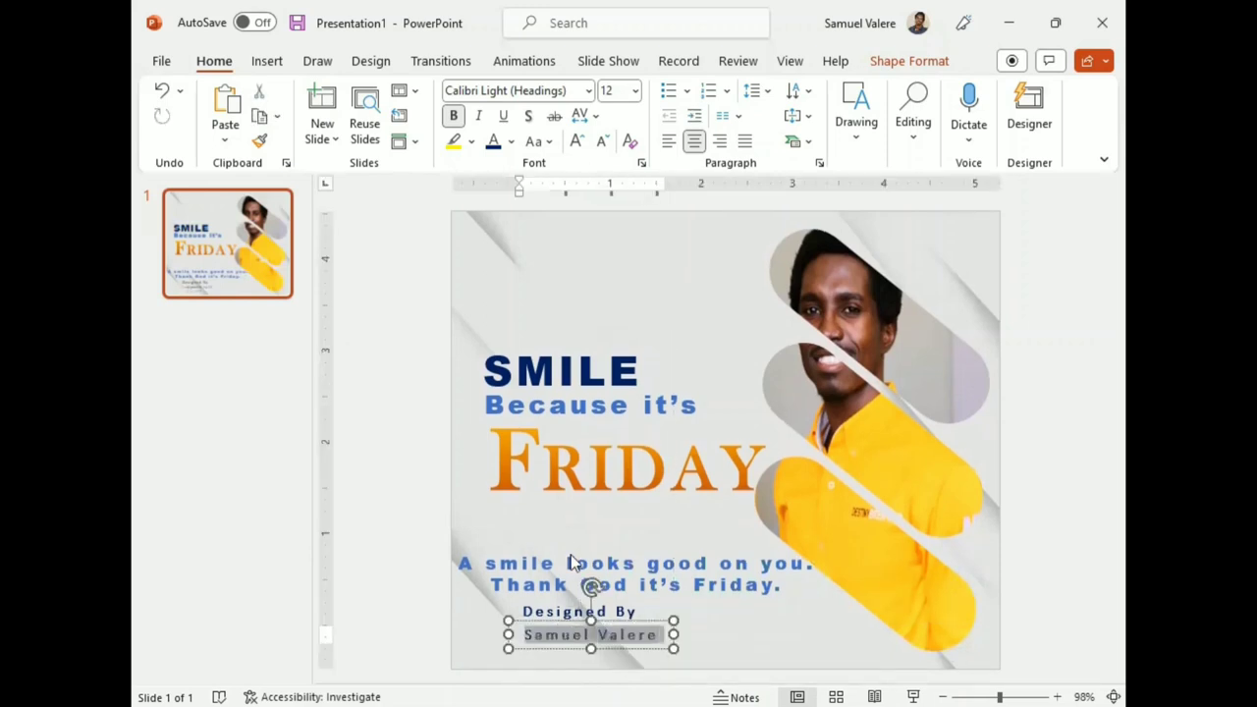
{"action": "left_click", "coordinate": [596, 118]}
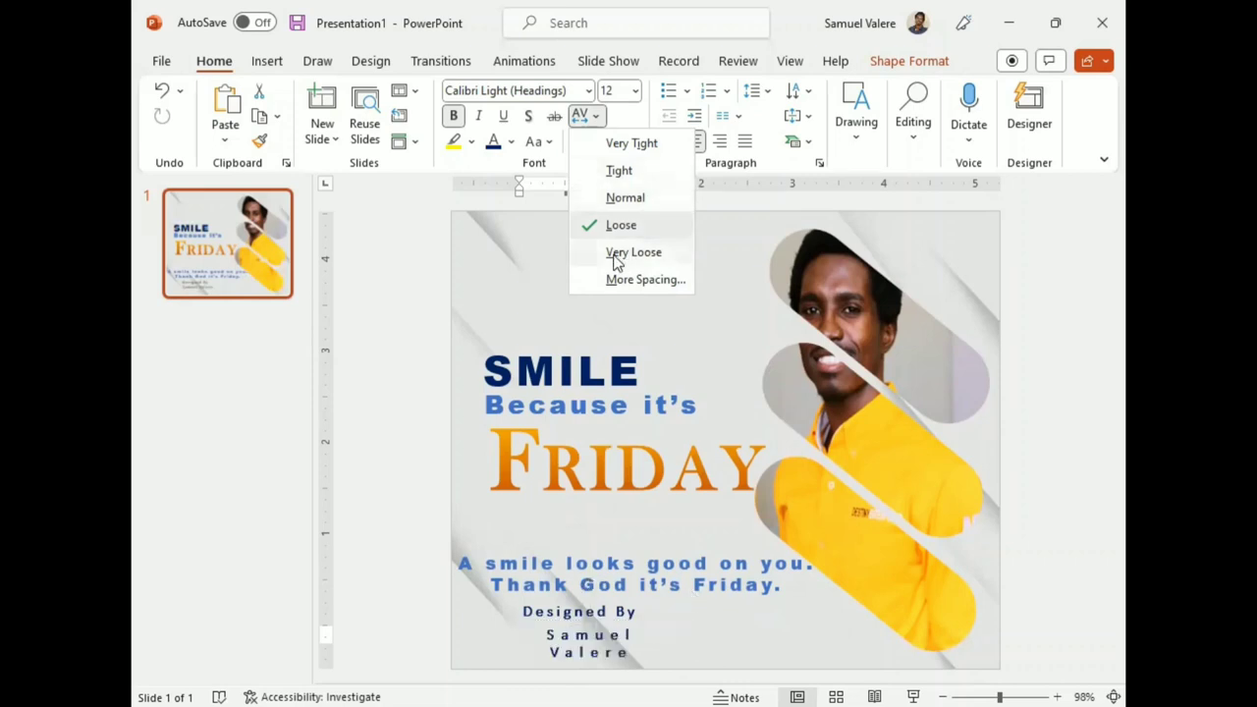
{"action": "left_click", "coordinate": [635, 613]}
{"action": "left_click", "coordinate": [586, 116]}
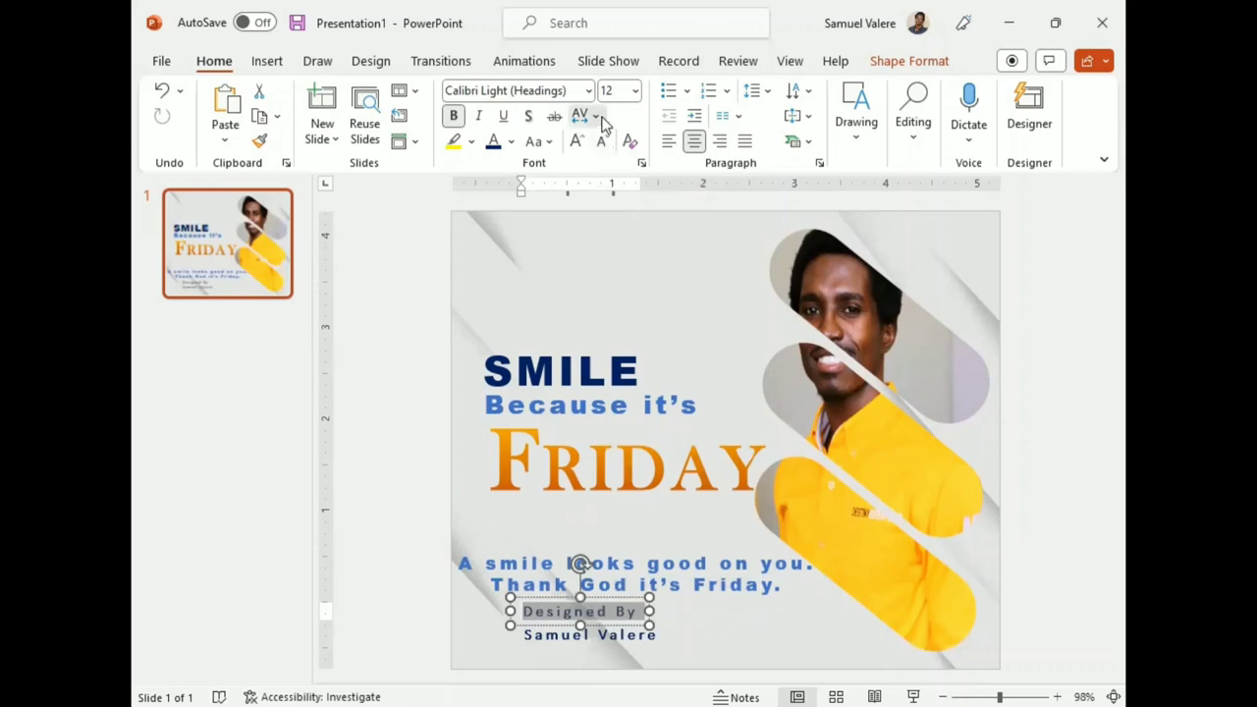
{"action": "left_click", "coordinate": [708, 580]}
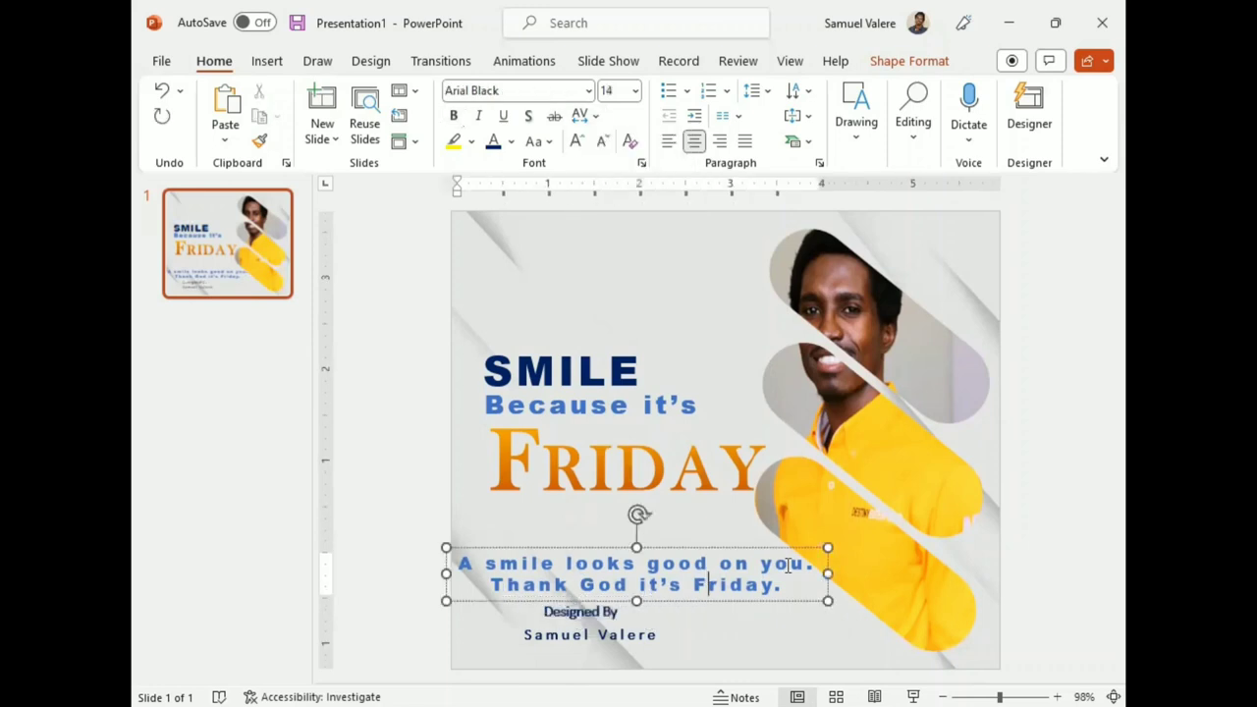
- Give the whole two-line caption Normal character spacing and a 16 pt font size
{"action": "key", "text": "ctrl+a"}
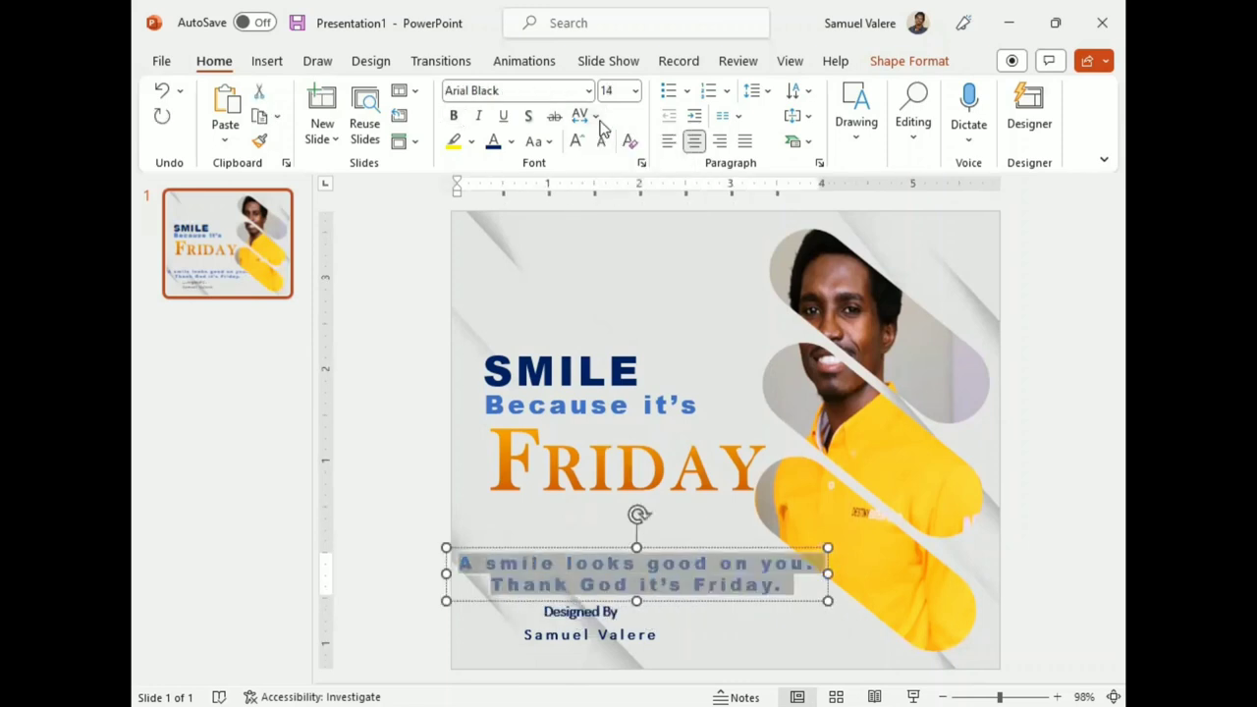
{"action": "left_click", "coordinate": [595, 117]}
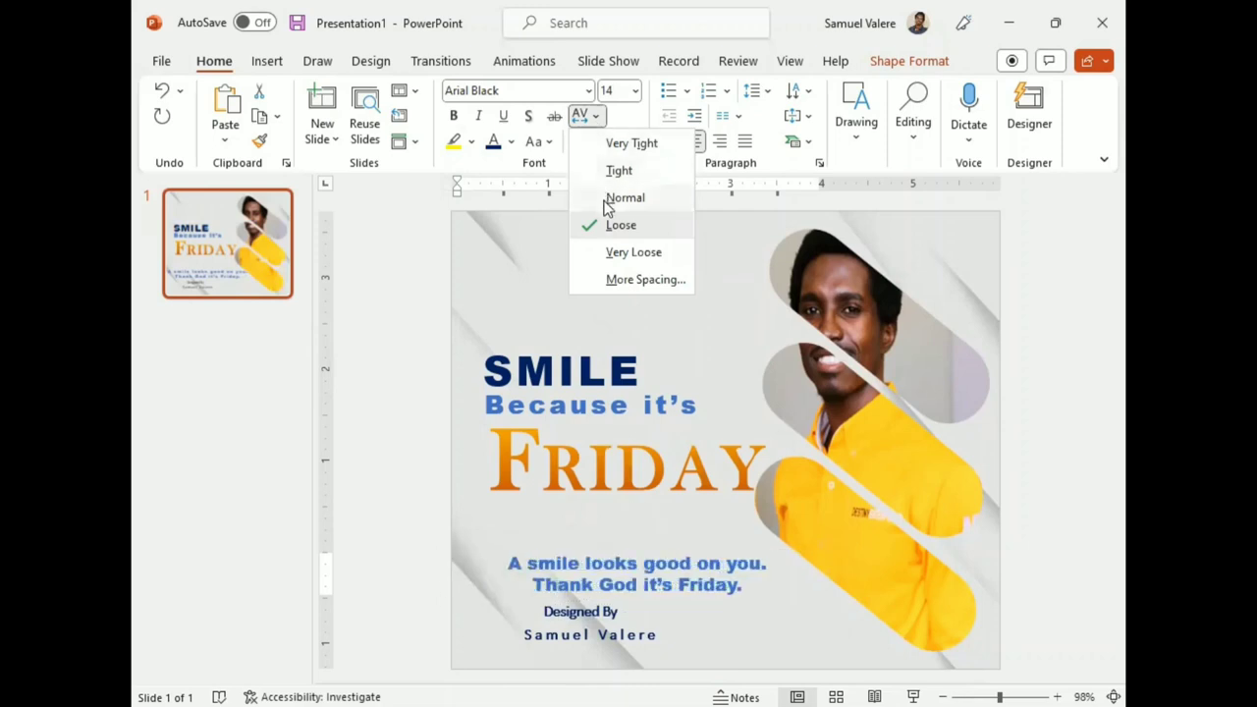
{"action": "left_click", "coordinate": [615, 92]}
{"action": "type", "text": "16"}
{"action": "key", "text": "Return"}
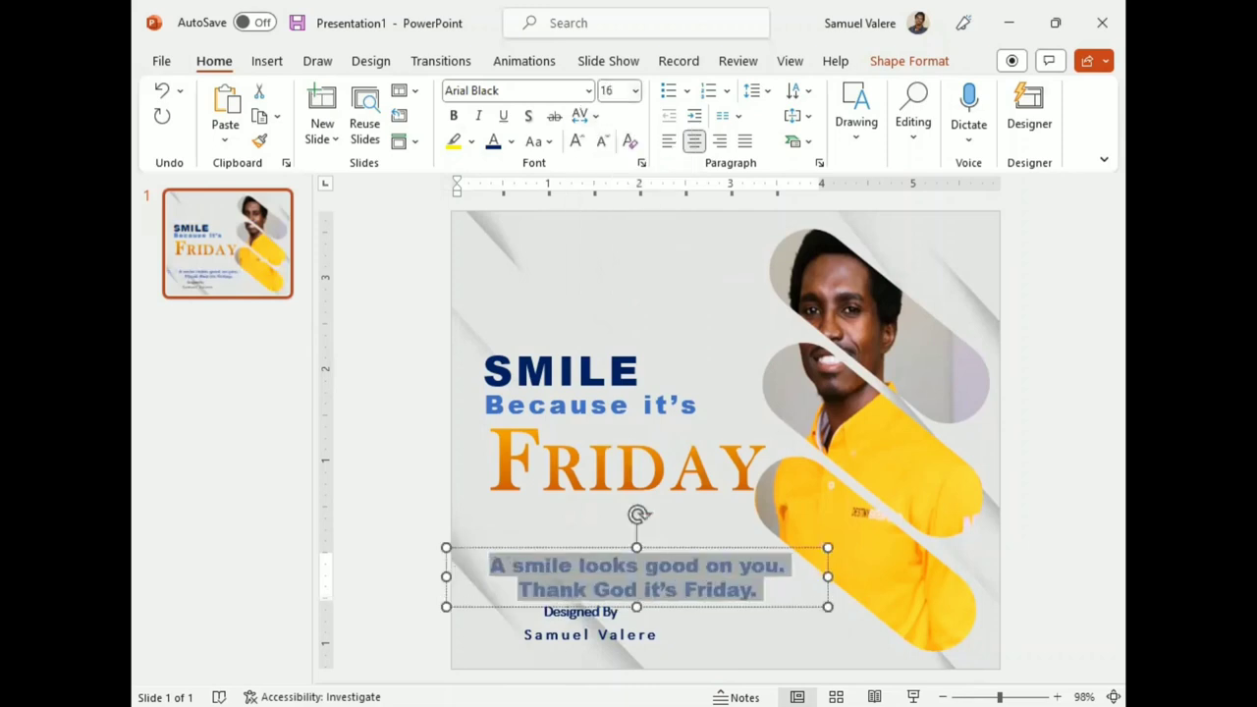
{"action": "left_click", "coordinate": [768, 546]}
- Move the caption up and left to sit just below FRIDAY
{"action": "left_click", "coordinate": [729, 559]}
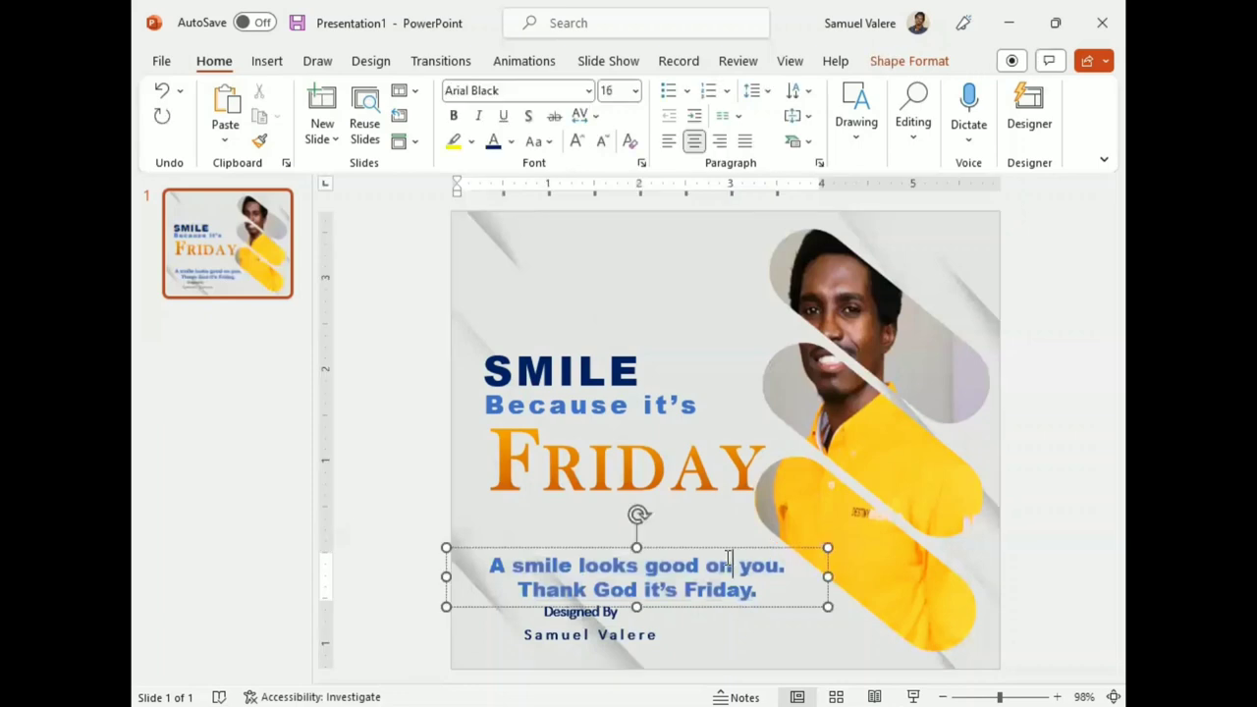
{"action": "left_click_drag", "start_coordinate": [693, 552], "coordinate": [664, 518]}
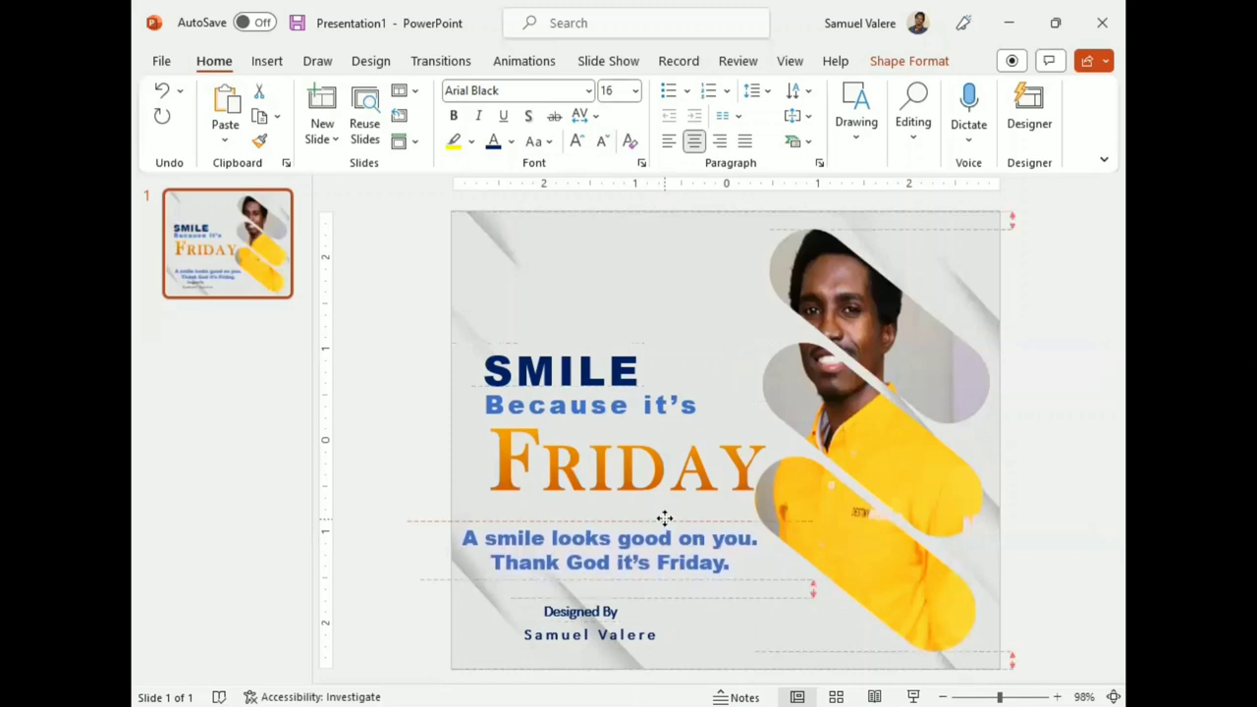
{"action": "left_click_drag", "start_coordinate": [664, 517], "coordinate": [662, 519]}
{"action": "left_click", "coordinate": [641, 405]}
{"action": "left_click", "coordinate": [547, 376]}
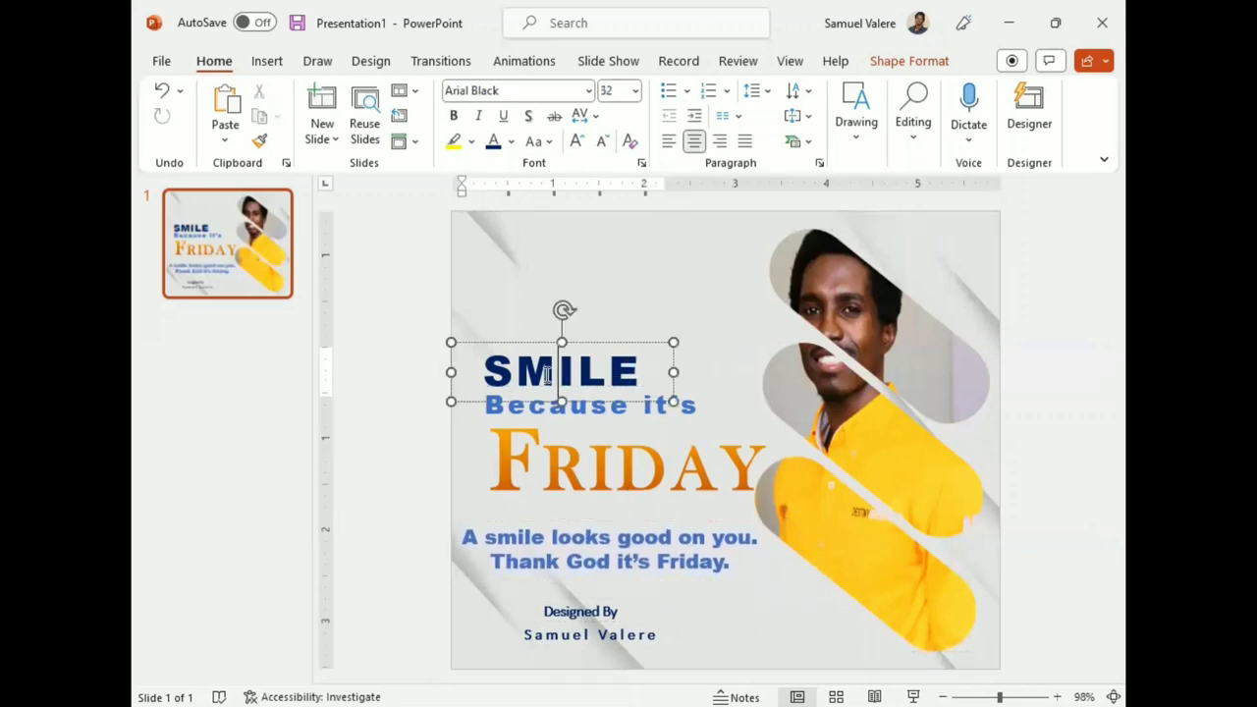
{"action": "left_click", "coordinate": [526, 407]}
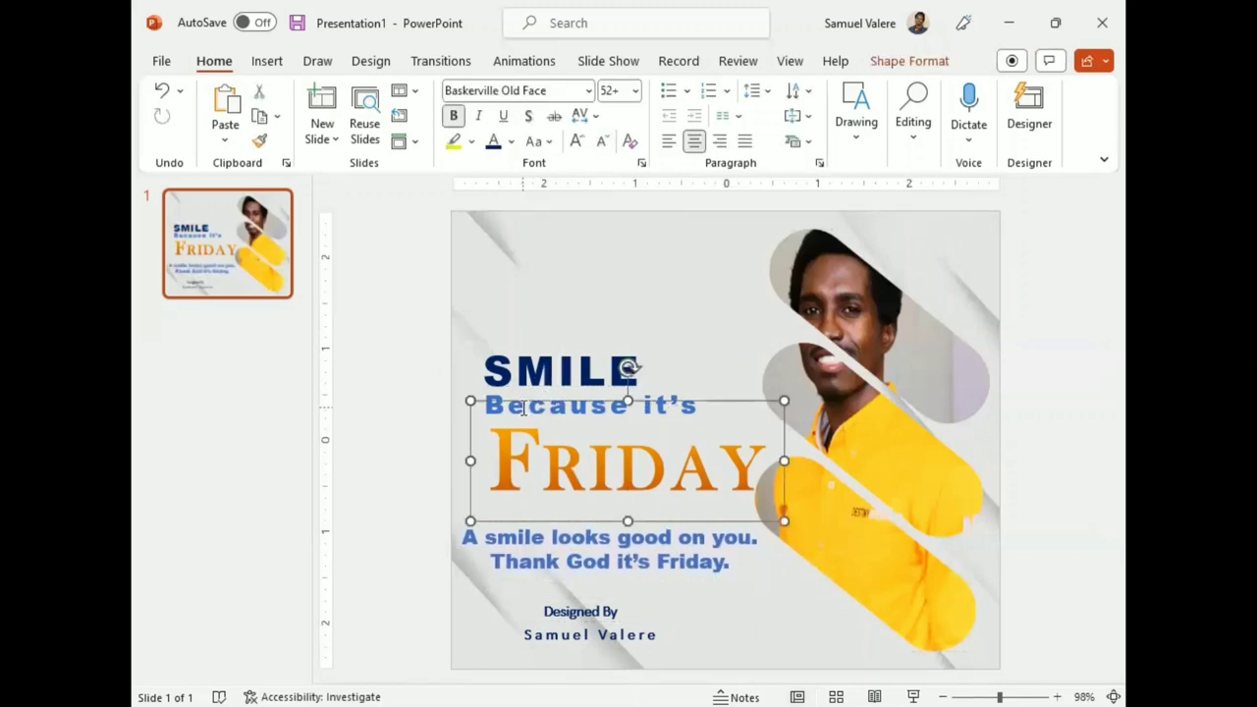
- Shift SMILE, Because it's and FRIDAY left to line up with the caption's left edge
{"action": "left_click", "coordinate": [671, 405]}
{"action": "left_click", "coordinate": [673, 409]}
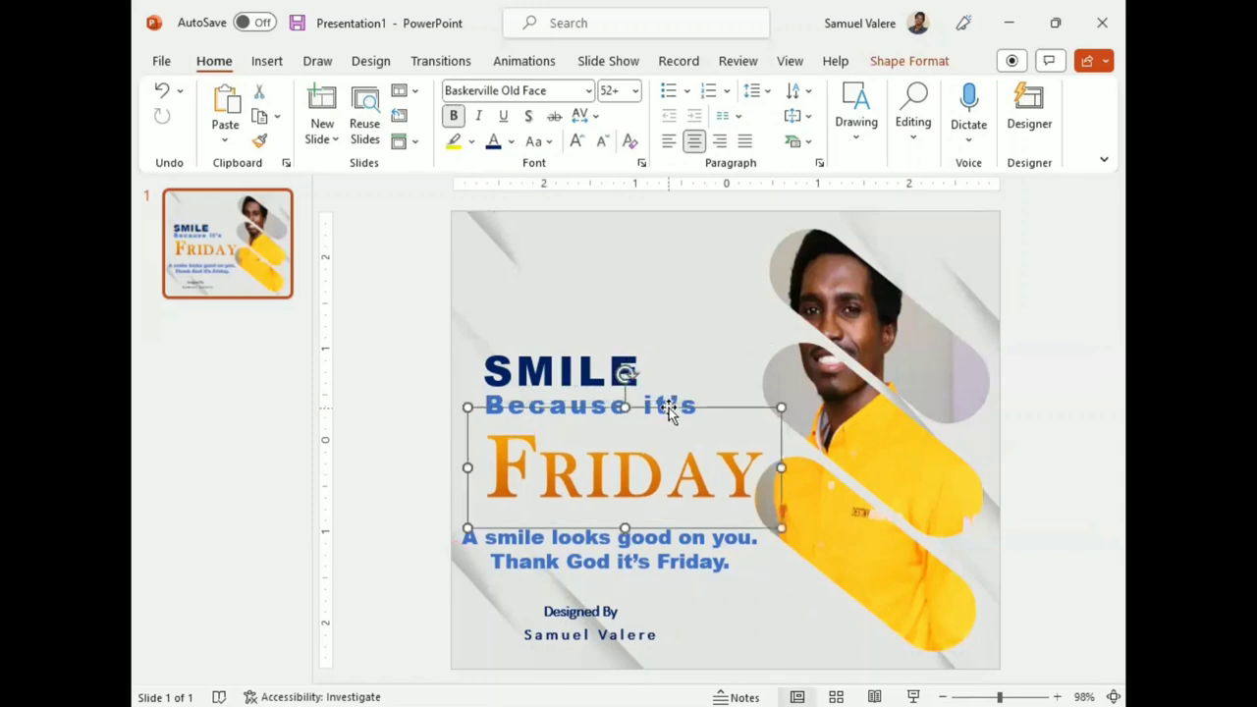
{"action": "left_click", "coordinate": [670, 404]}
{"action": "left_click", "coordinate": [566, 362], "text": "shift"}
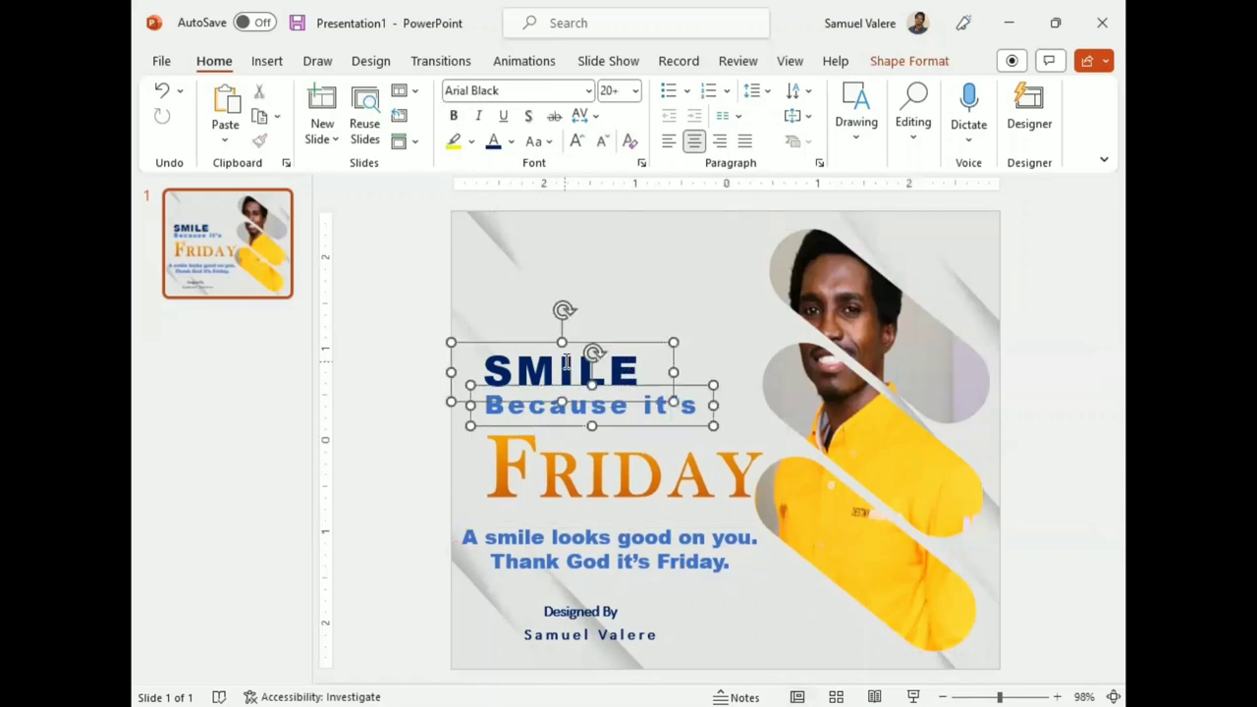
{"action": "left_click_drag", "start_coordinate": [626, 344], "coordinate": [606, 339]}
{"action": "left_click_drag", "start_coordinate": [704, 418], "coordinate": [702, 401]}
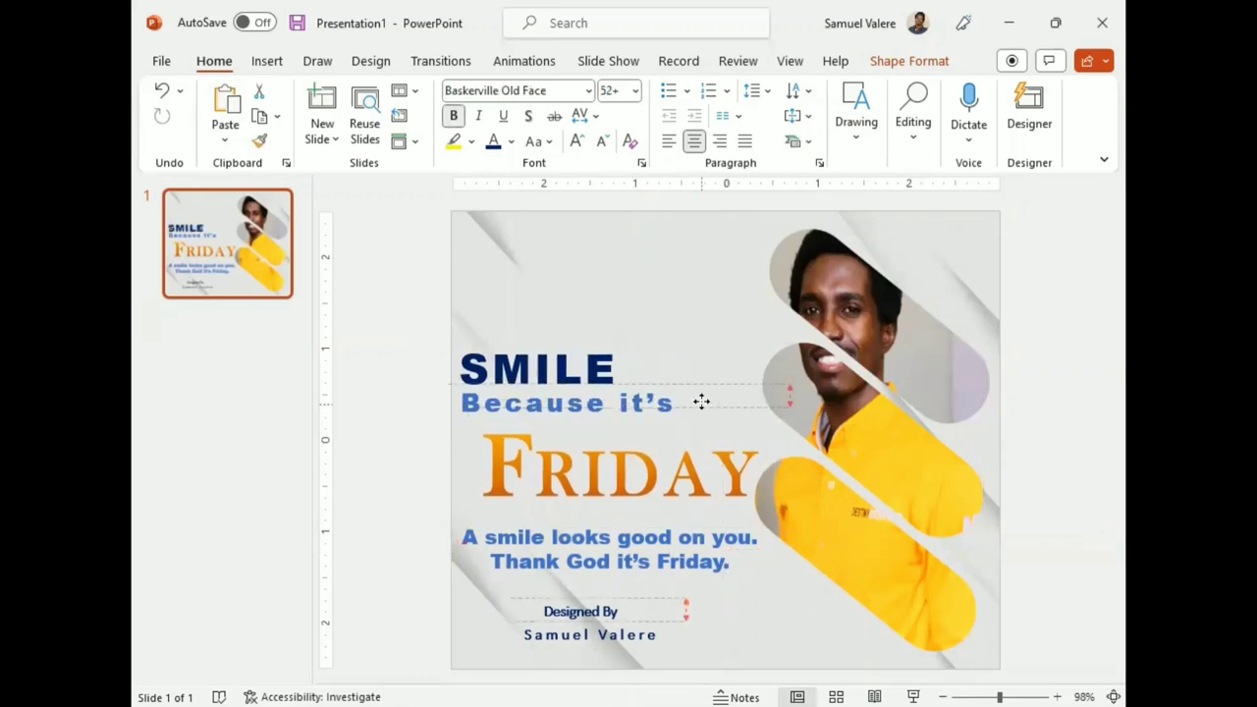
{"action": "left_click_drag", "start_coordinate": [702, 401], "coordinate": [699, 410]}
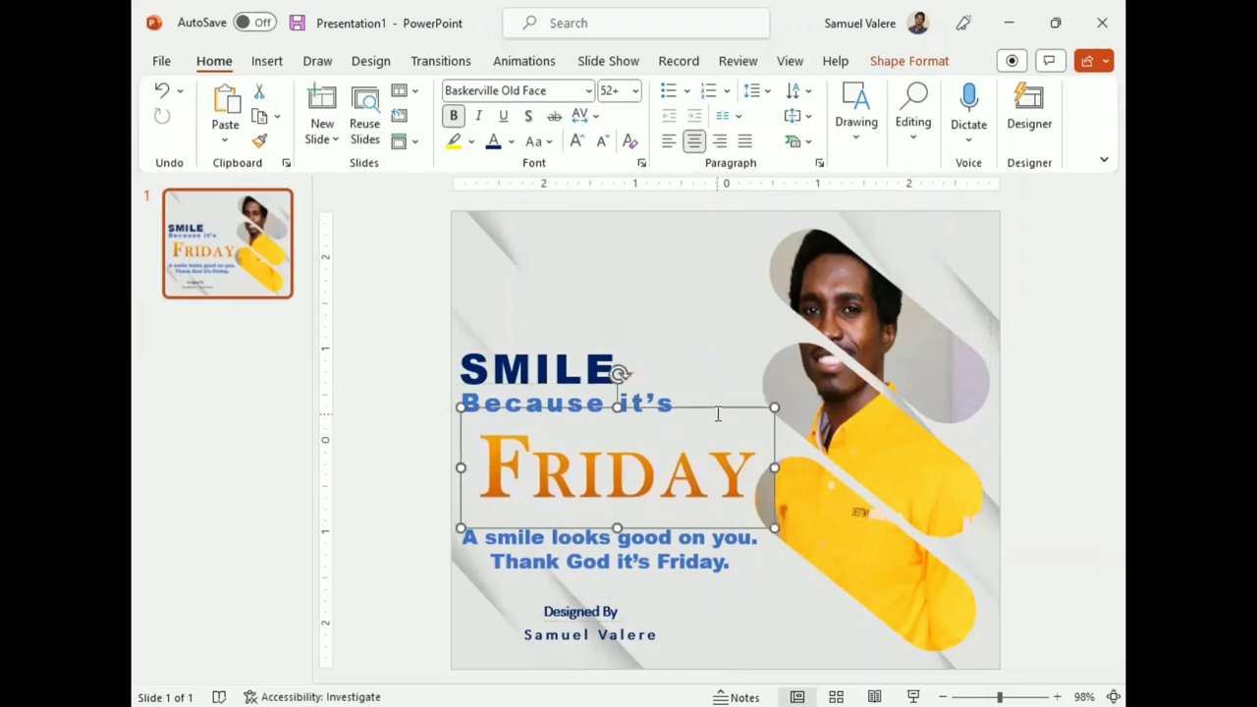
- Centre the Designed By credit below the body text
{"action": "left_click_drag", "start_coordinate": [580, 641], "coordinate": [609, 648]}
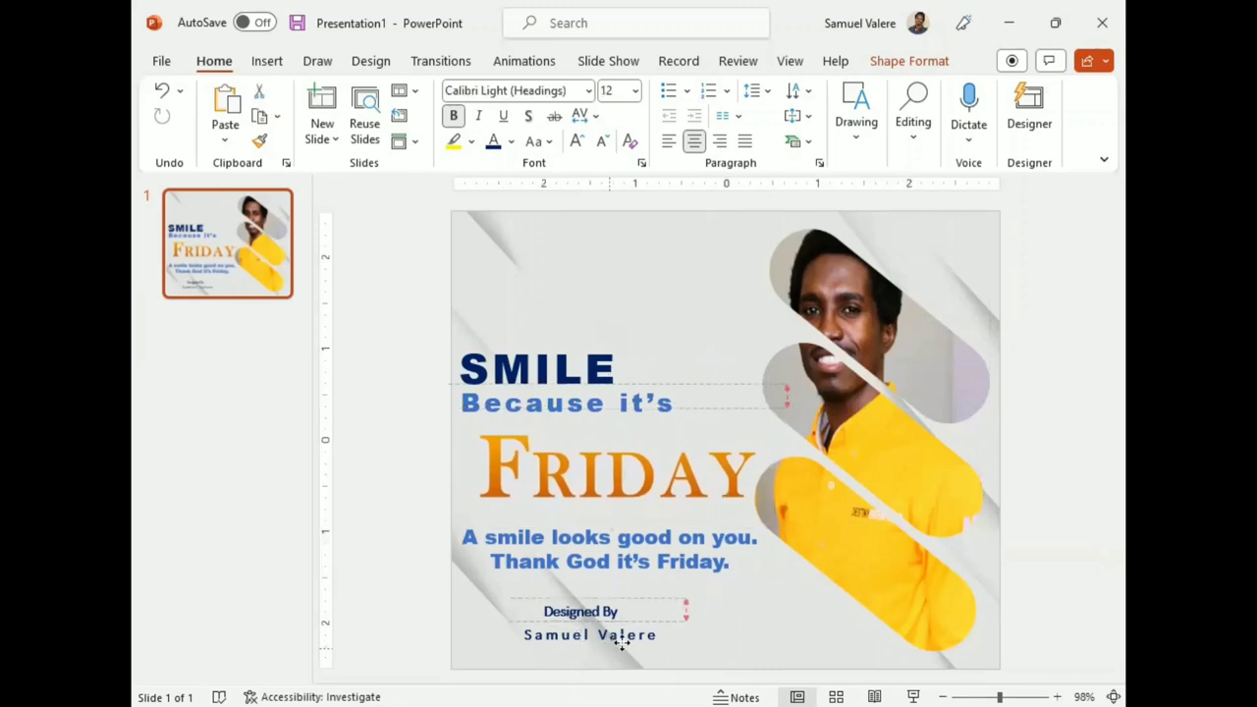
{"action": "left_click_drag", "start_coordinate": [621, 641], "coordinate": [629, 635]}
{"action": "left_click", "coordinate": [267, 61]}
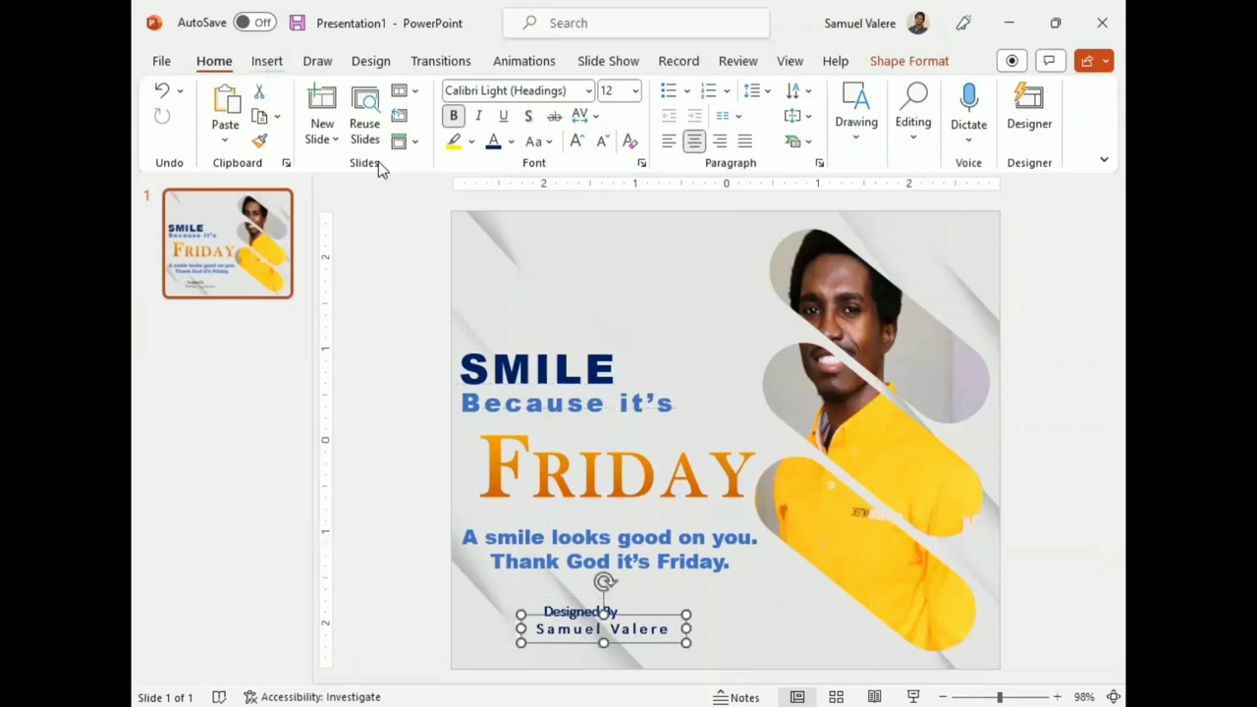
- Draw an oval circle at the slide's lower left and remove its outline
{"action": "left_click", "coordinate": [381, 123]}
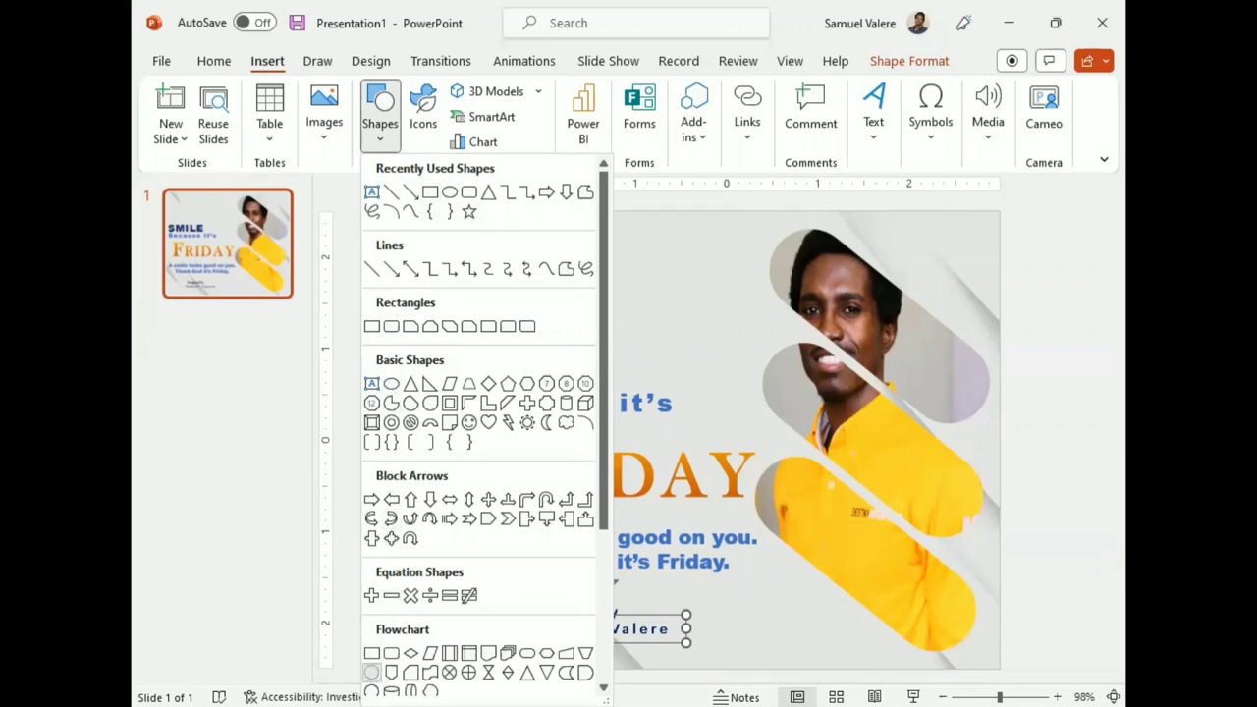
{"action": "left_click_drag", "start_coordinate": [463, 580], "coordinate": [534, 664]}
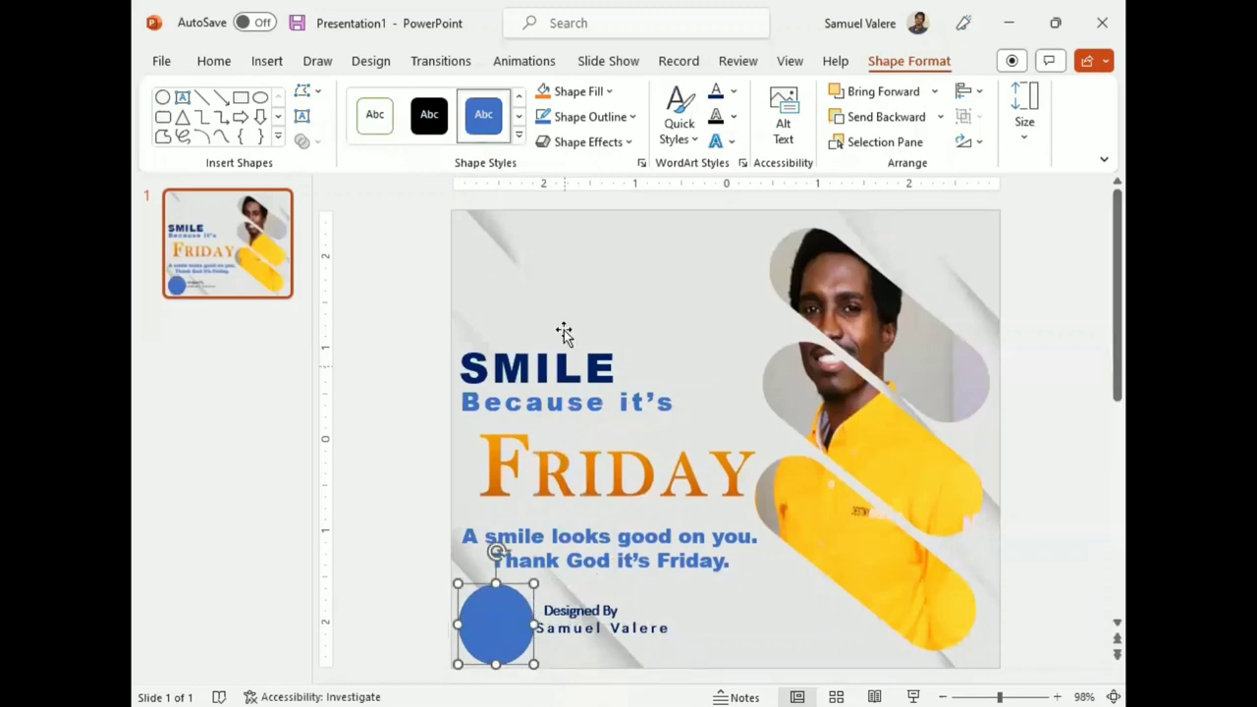
{"action": "left_click", "coordinate": [634, 117]}
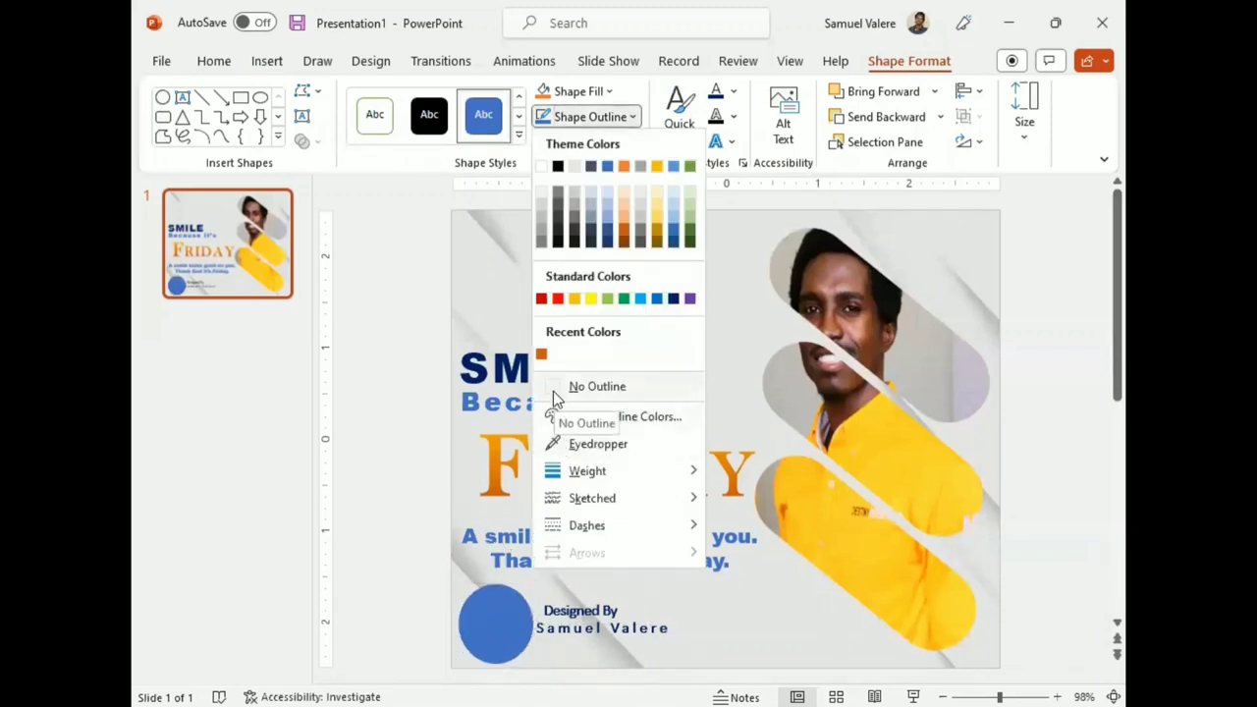
{"action": "left_click", "coordinate": [553, 413]}
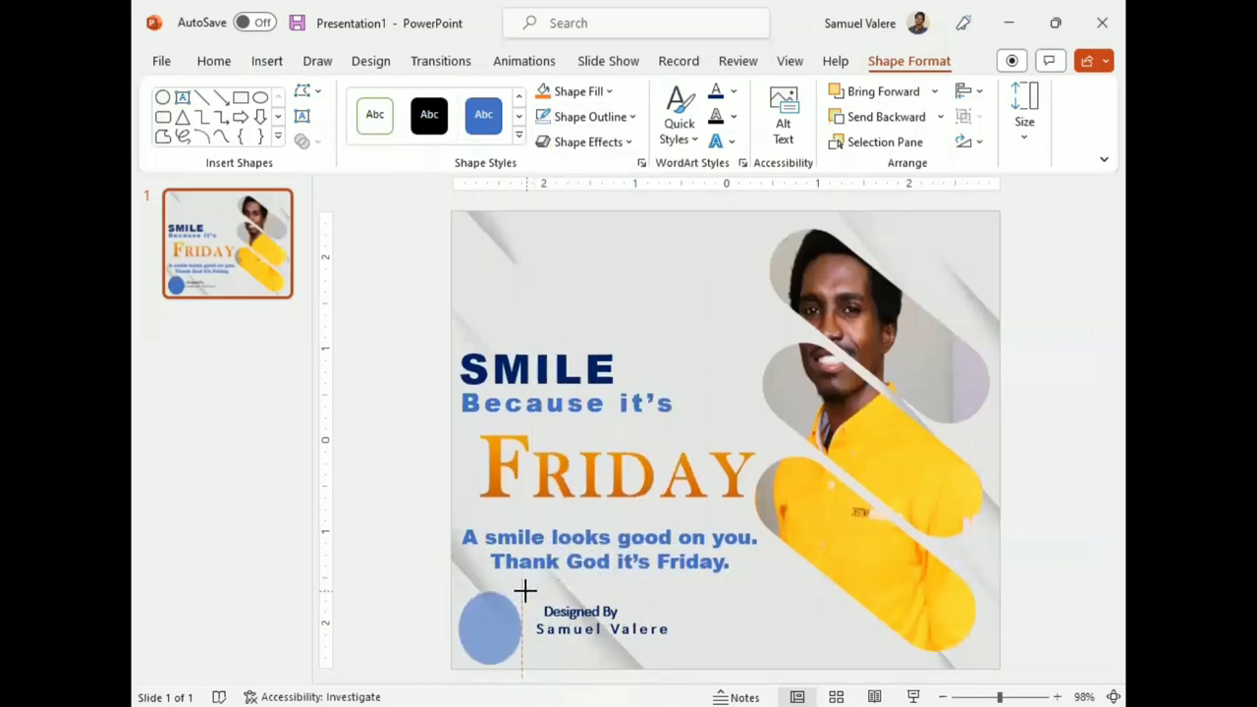
{"action": "left_click", "coordinate": [608, 91]}
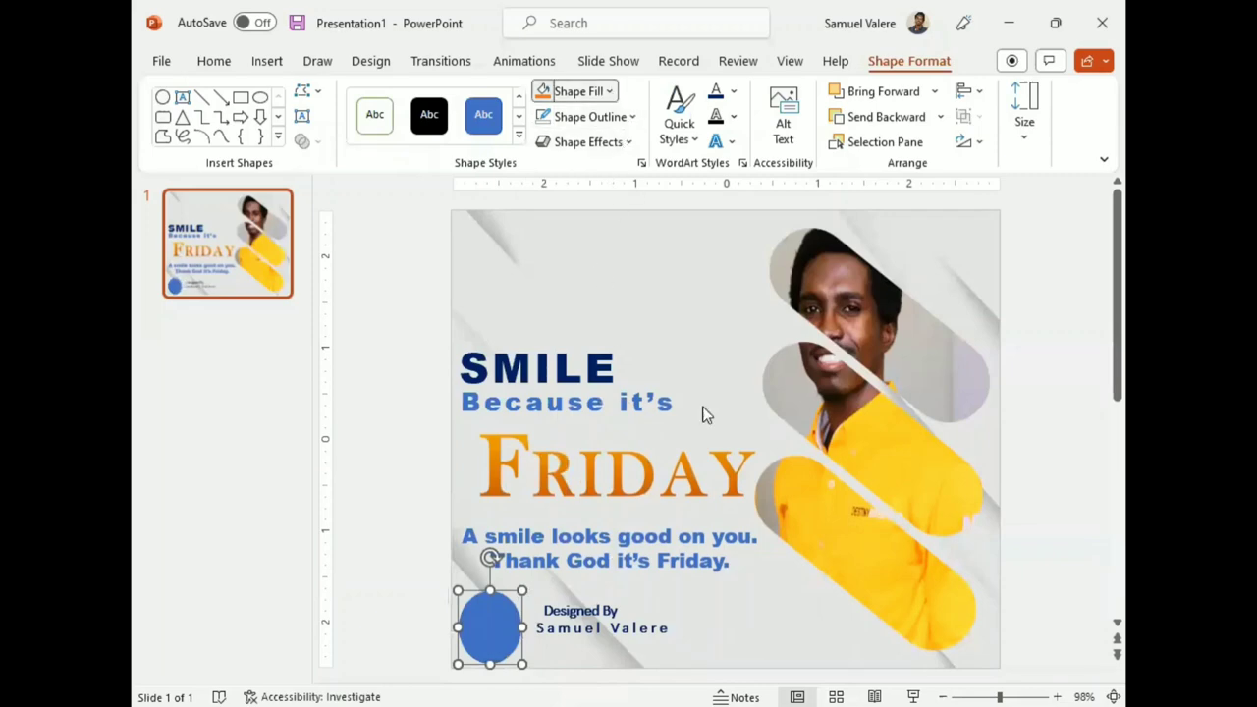
{"action": "mouse_move", "coordinate": [685, 501]}
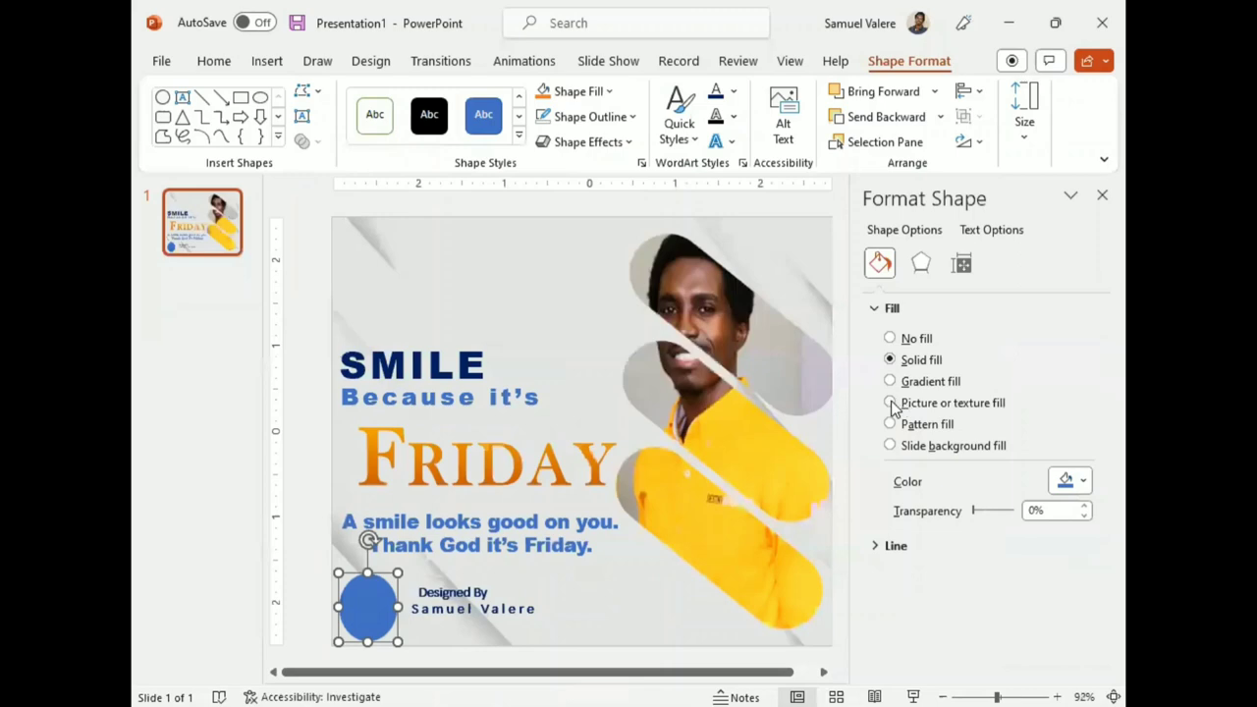
- Switch the circle to picture fill, sourcing the image from a file
{"action": "left_click", "coordinate": [890, 404]}
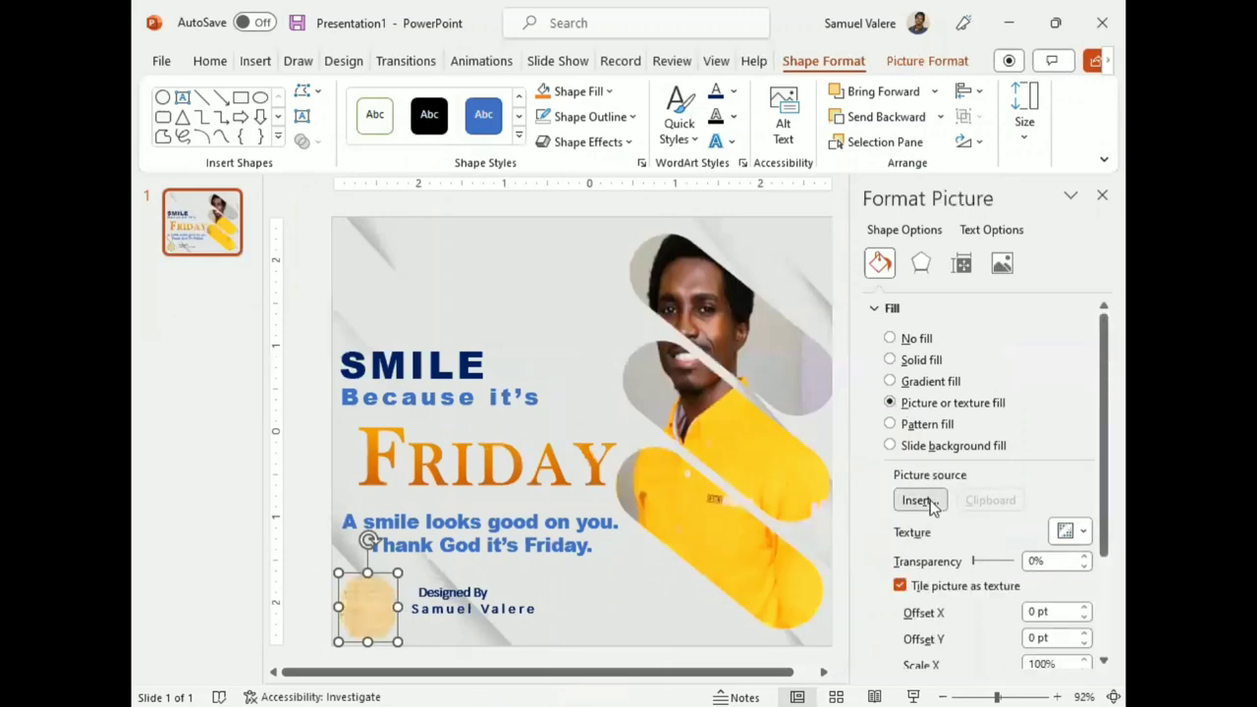
{"action": "left_click", "coordinate": [930, 501]}
{"action": "left_click", "coordinate": [464, 282]}
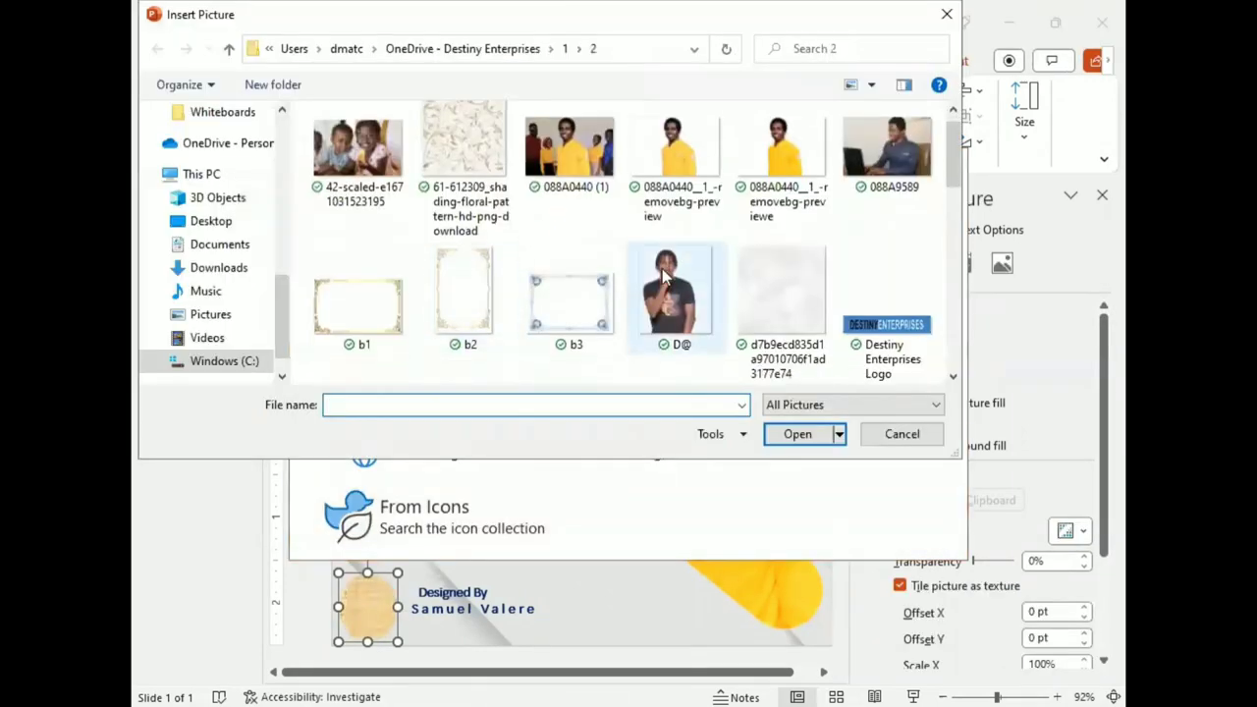
- Browse to folder 2 and insert SVD1 as the circle's picture fill
{"action": "scroll", "coordinate": [654, 266], "scroll_direction": "down", "scroll_amount": 10}
{"action": "scroll", "coordinate": [245, 267], "scroll_direction": "up", "scroll_amount": 2}
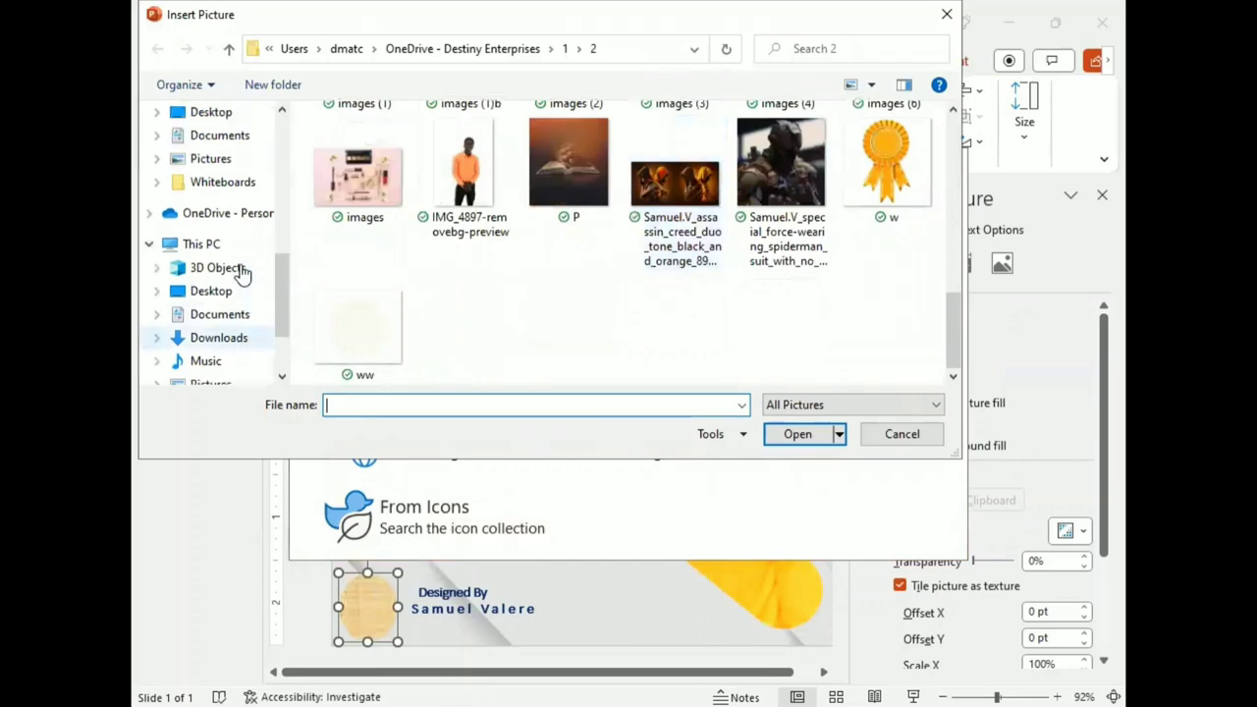
{"action": "scroll", "coordinate": [227, 239], "scroll_direction": "up", "scroll_amount": 2}
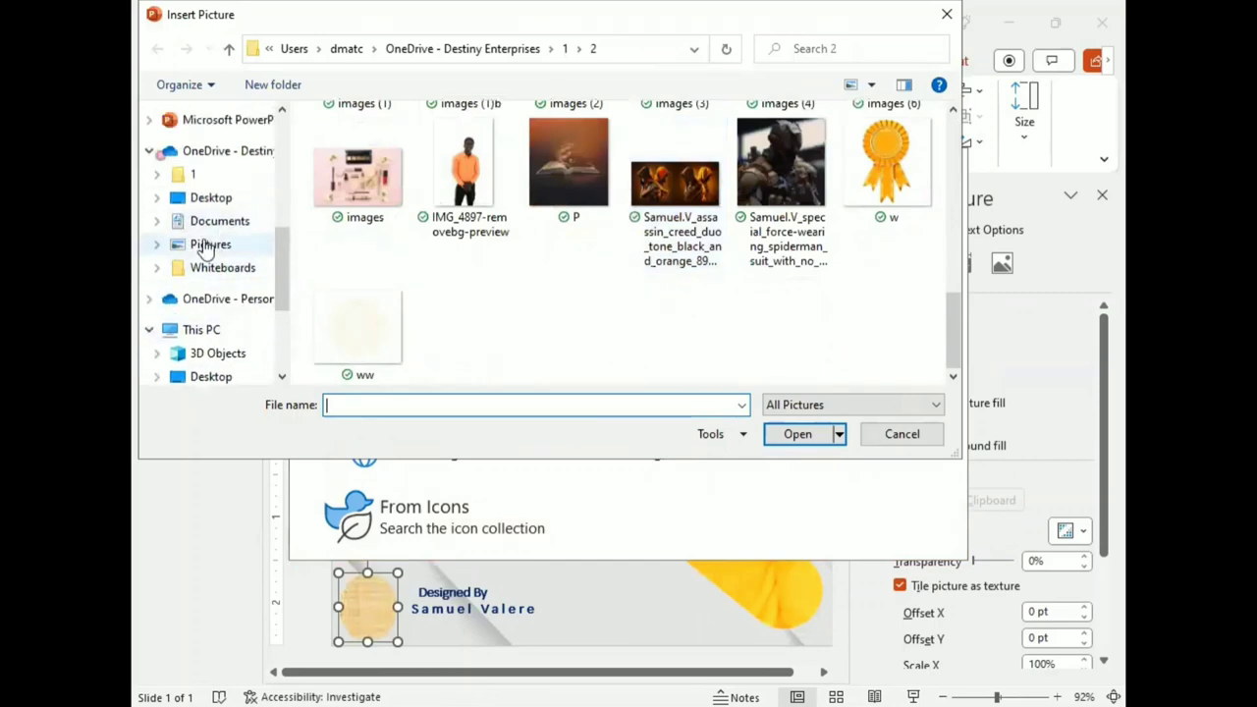
{"action": "scroll", "coordinate": [228, 238], "scroll_direction": "down", "scroll_amount": 2}
{"action": "scroll", "coordinate": [228, 275], "scroll_direction": "down", "scroll_amount": 2}
{"action": "left_click", "coordinate": [219, 314]}
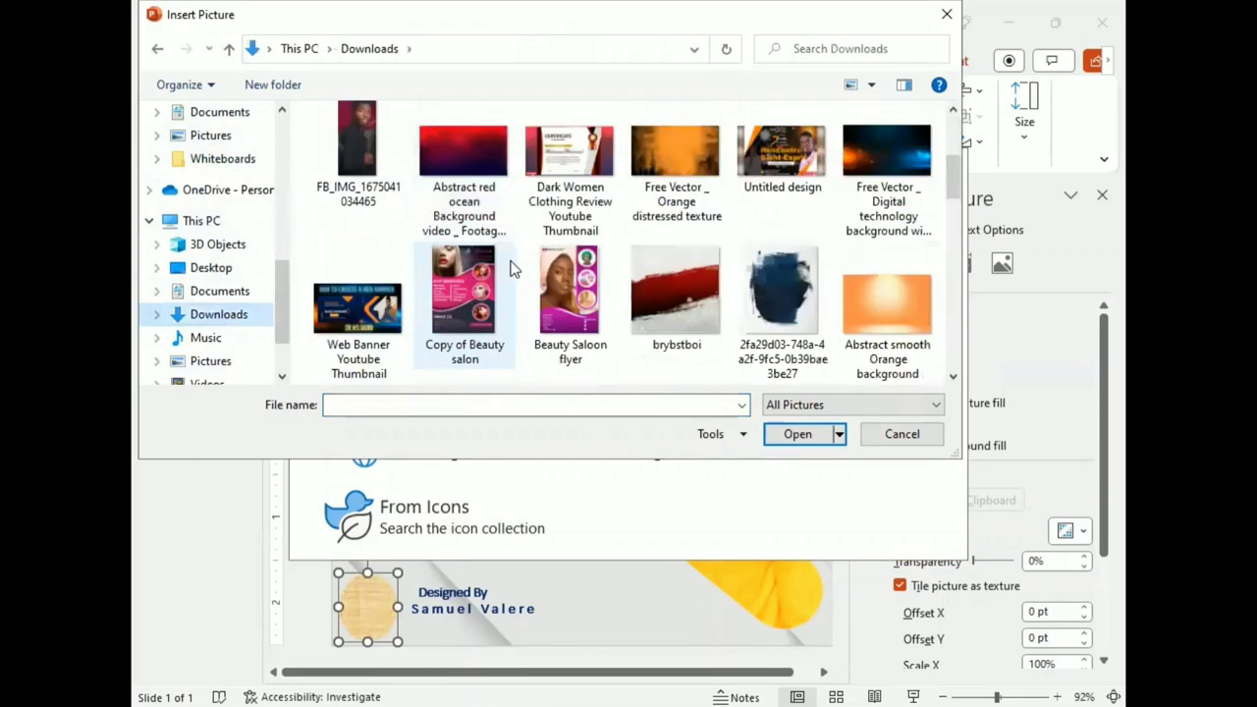
{"action": "scroll", "coordinate": [508, 267], "scroll_direction": "down", "scroll_amount": 3}
{"action": "scroll", "coordinate": [508, 266], "scroll_direction": "down", "scroll_amount": 3}
{"action": "scroll", "coordinate": [508, 266], "scroll_direction": "down", "scroll_amount": 3}
{"action": "scroll", "coordinate": [508, 264], "scroll_direction": "down", "scroll_amount": 3}
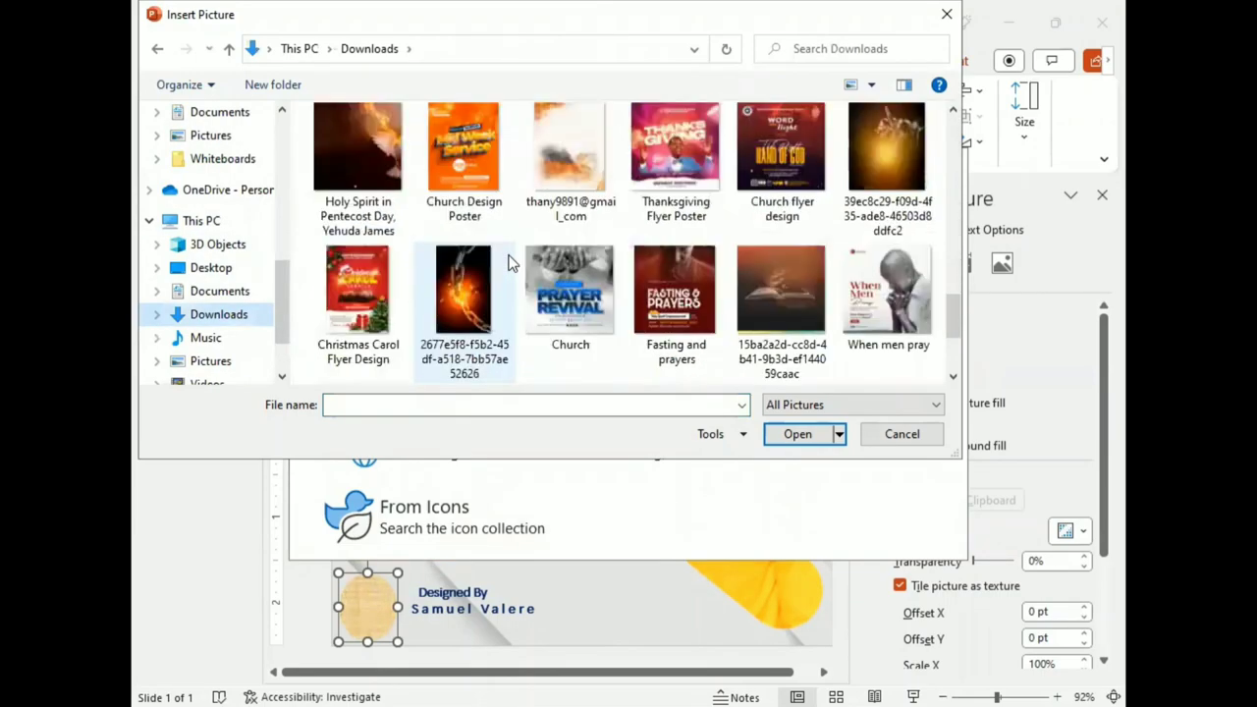
{"action": "scroll", "coordinate": [508, 263], "scroll_direction": "down", "scroll_amount": 3}
{"action": "scroll", "coordinate": [508, 263], "scroll_direction": "down", "scroll_amount": 3}
{"action": "scroll", "coordinate": [507, 263], "scroll_direction": "up", "scroll_amount": 3}
{"action": "scroll", "coordinate": [508, 264], "scroll_direction": "up", "scroll_amount": 5}
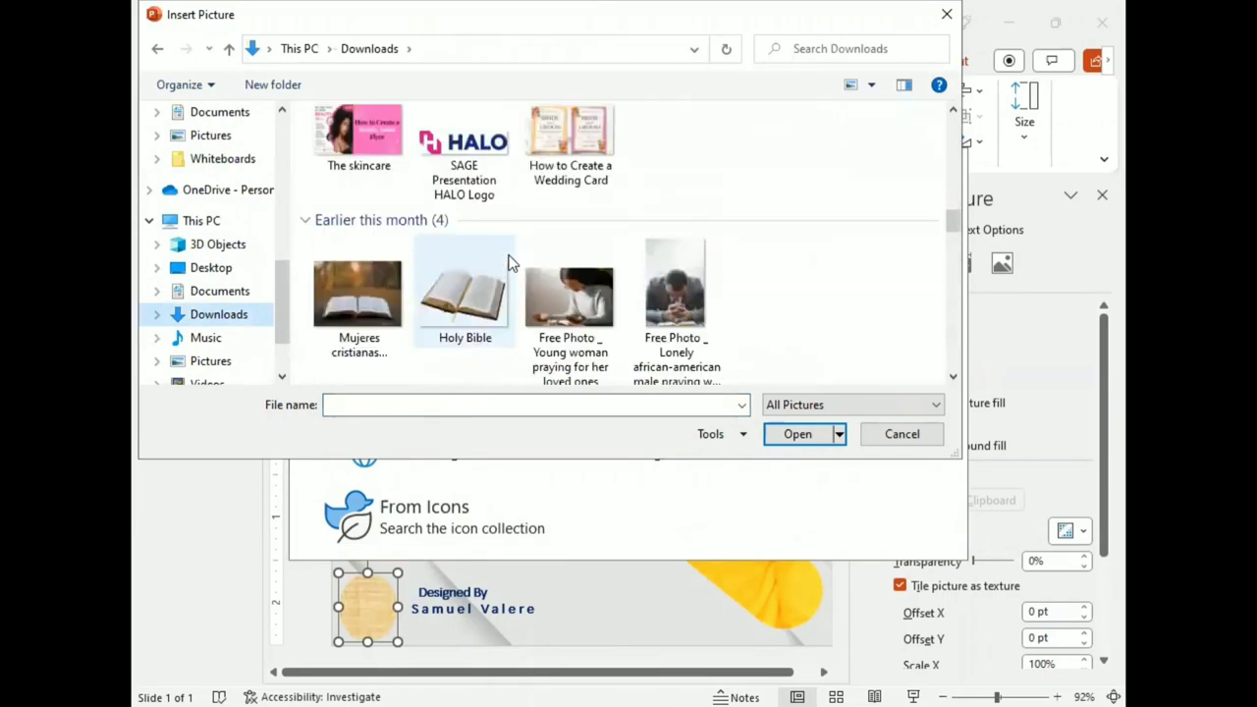
{"action": "scroll", "coordinate": [508, 263], "scroll_direction": "up", "scroll_amount": 5}
{"action": "scroll", "coordinate": [508, 263], "scroll_direction": "up", "scroll_amount": 5}
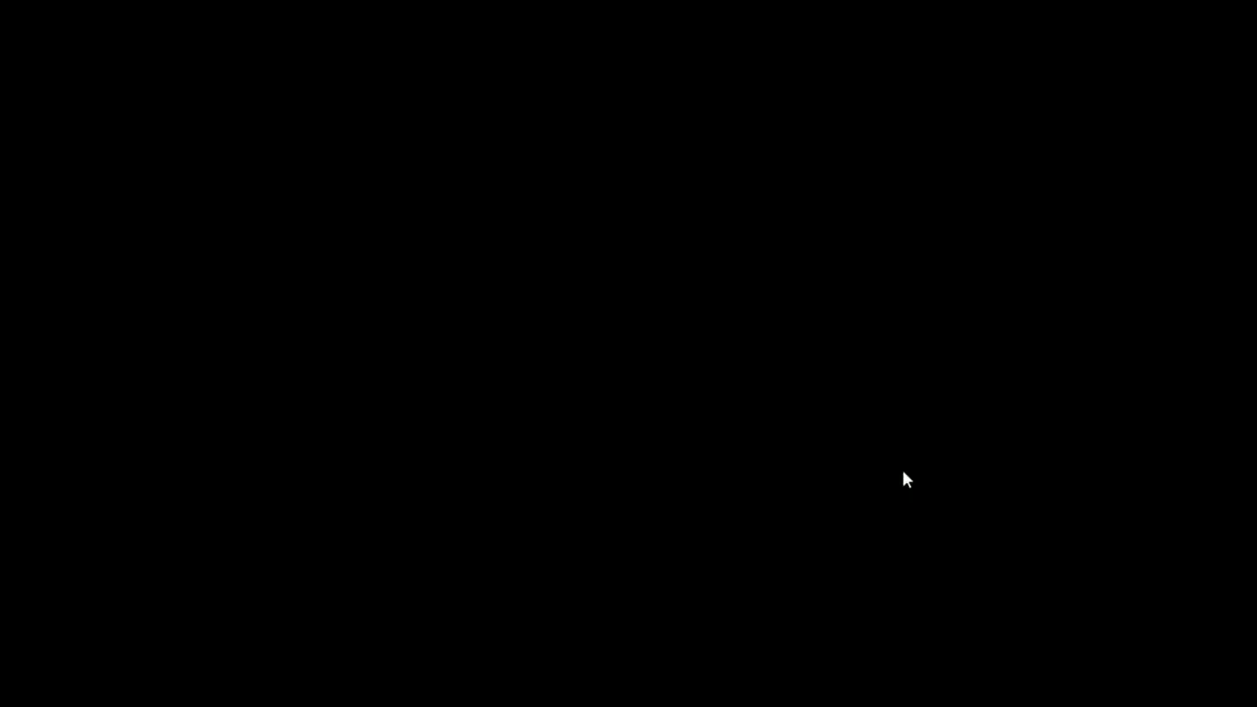
{"action": "scroll", "coordinate": [226, 263], "scroll_direction": "up", "scroll_amount": 2}
{"action": "scroll", "coordinate": [226, 263], "scroll_direction": "up", "scroll_amount": 3}
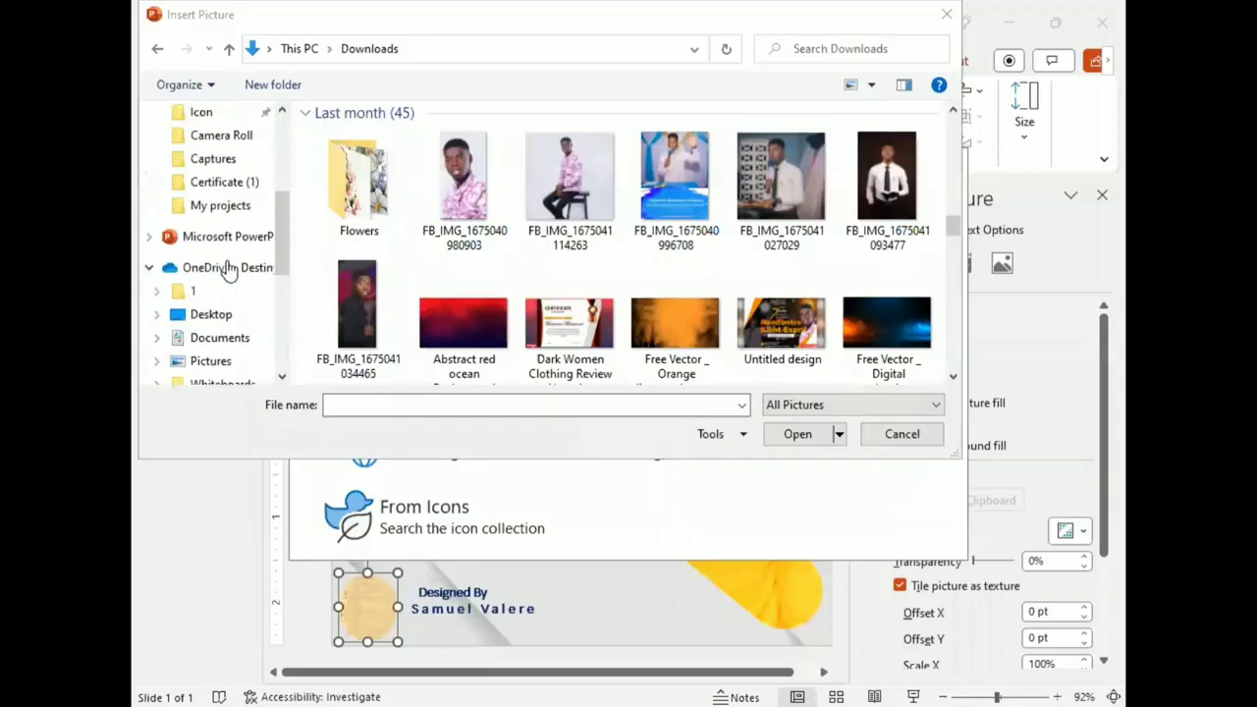
{"action": "scroll", "coordinate": [196, 238], "scroll_direction": "up", "scroll_amount": 2}
{"action": "left_click", "coordinate": [193, 238]}
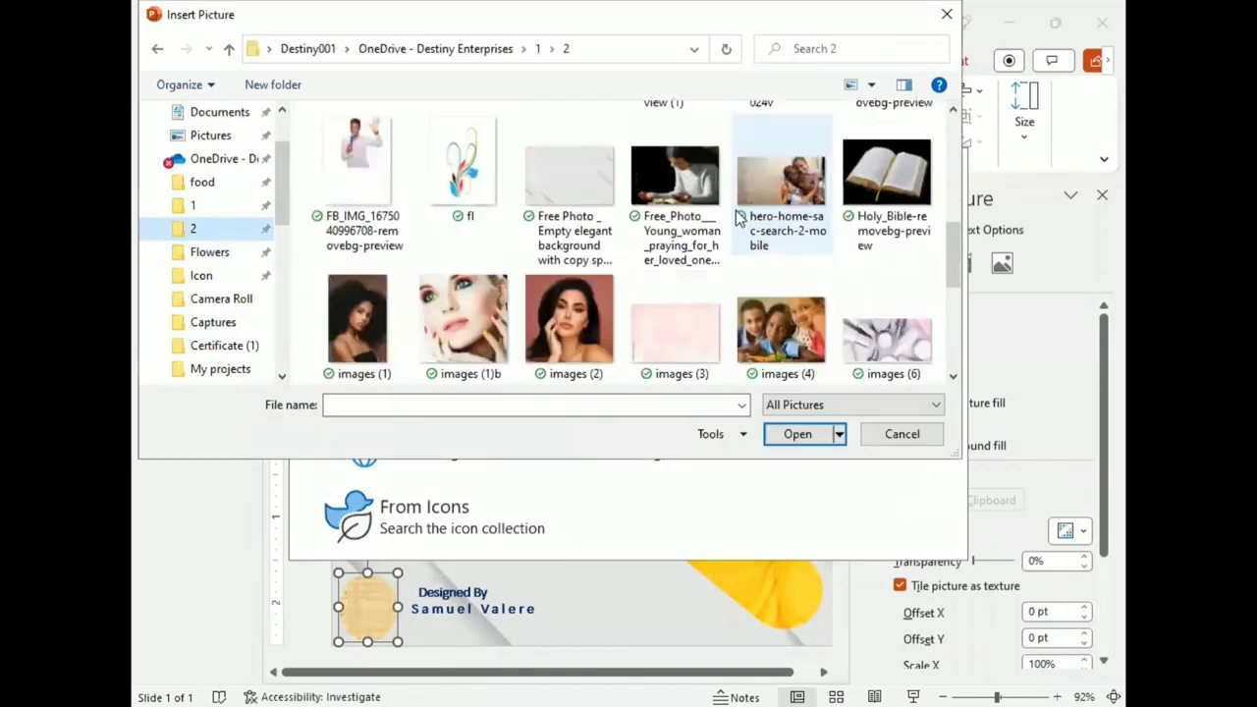
{"action": "scroll", "coordinate": [766, 236], "scroll_direction": "down", "scroll_amount": 5}
{"action": "left_click", "coordinate": [888, 182]}
{"action": "left_click", "coordinate": [796, 434]}
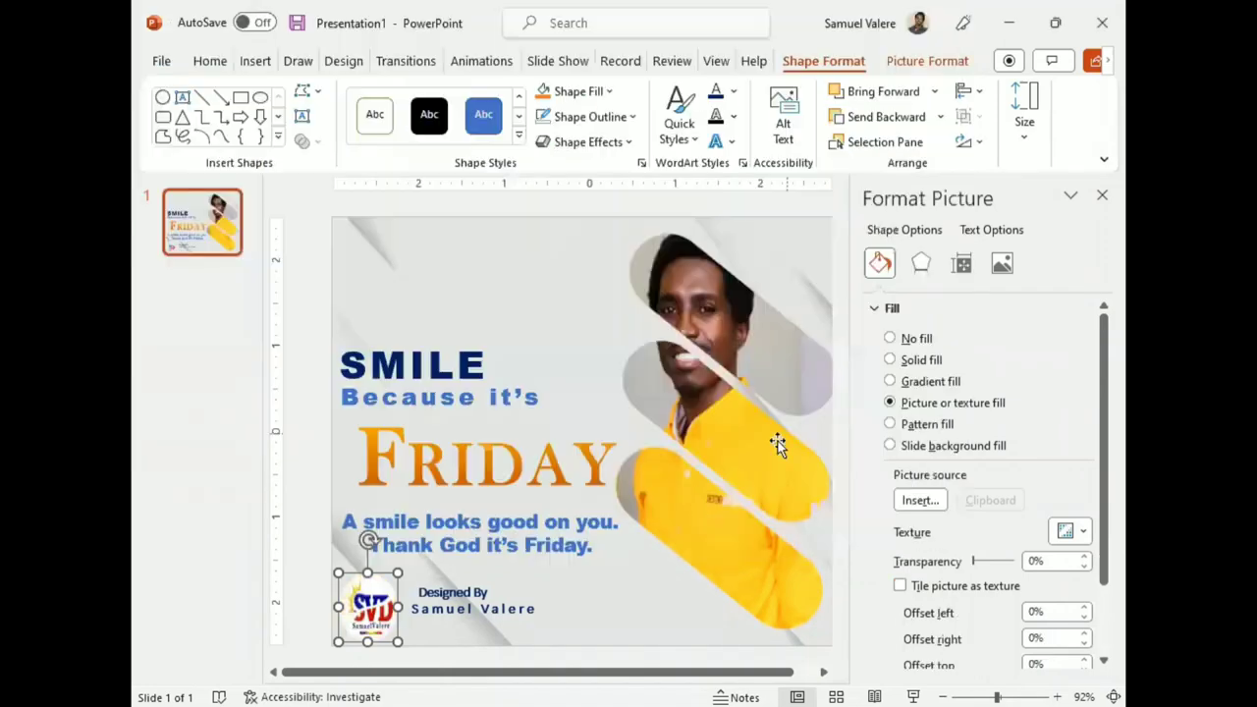
{"action": "left_click", "coordinate": [677, 610]}
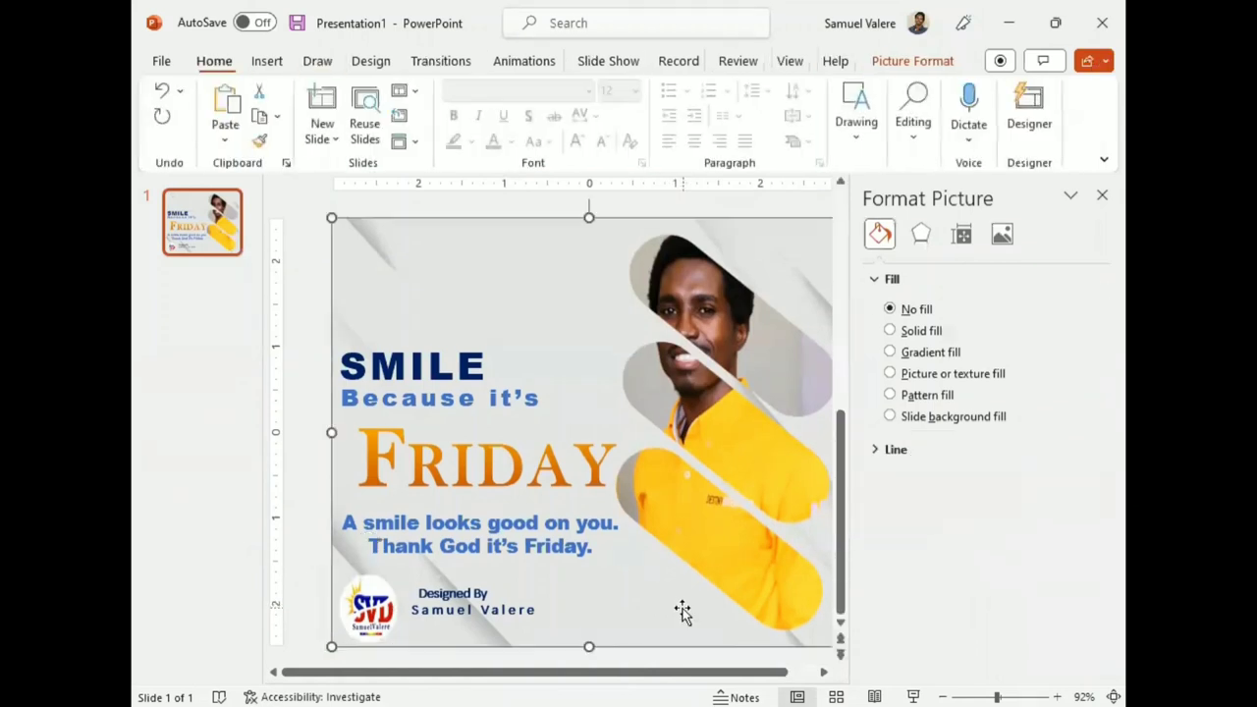
- Set the logo picture's left offset to -5%, keeping the right offset at 0%
{"action": "left_click", "coordinate": [365, 599]}
{"action": "scroll", "coordinate": [1022, 582], "scroll_direction": "down", "scroll_amount": 2}
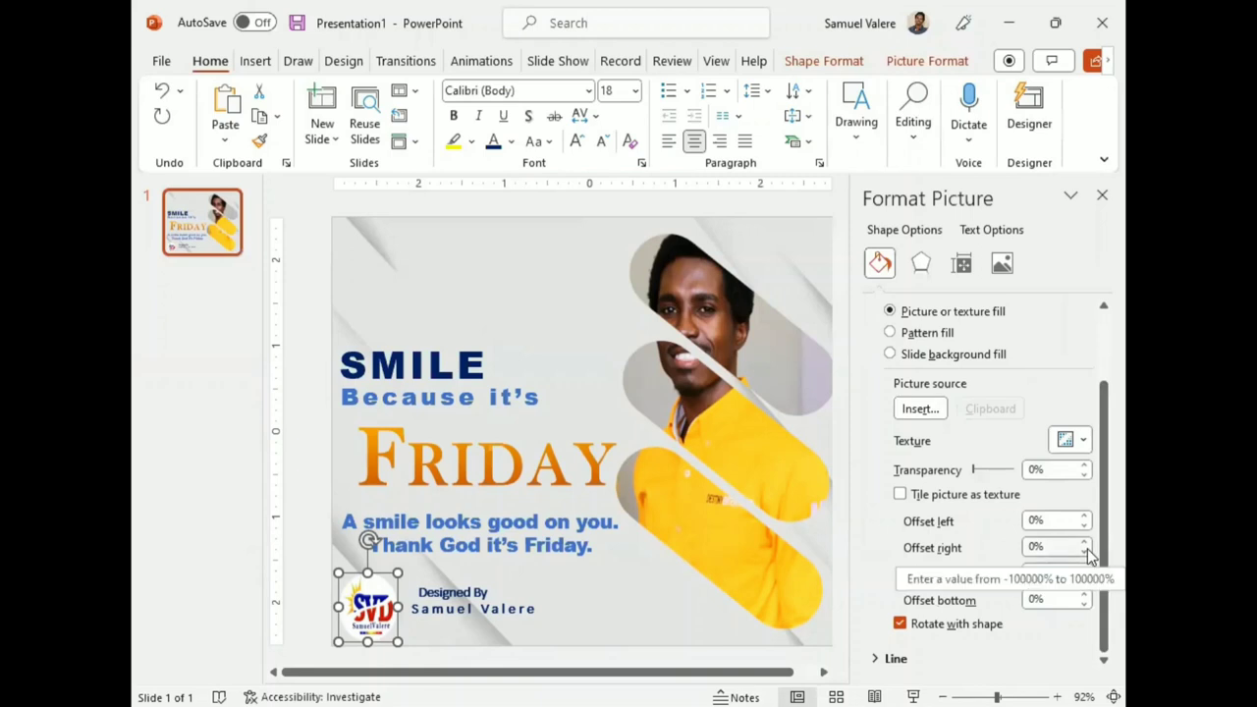
{"action": "left_click", "coordinate": [1086, 552]}
{"action": "left_click", "coordinate": [1085, 551]}
{"action": "left_click", "coordinate": [1085, 543]}
{"action": "left_click", "coordinate": [1086, 543]}
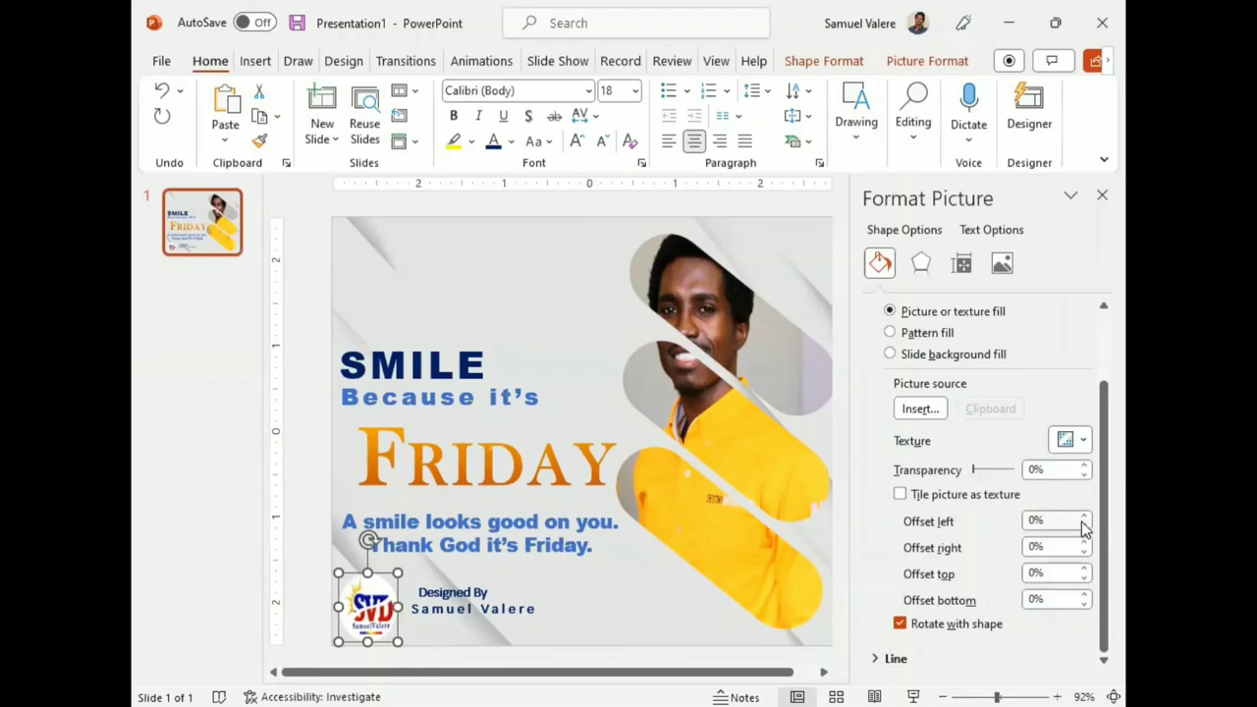
{"action": "left_click", "coordinate": [1086, 525]}
{"action": "left_click", "coordinate": [1085, 526]}
{"action": "left_click", "coordinate": [1085, 525]}
{"action": "left_click", "coordinate": [1086, 525]}
{"action": "left_click", "coordinate": [1085, 526]}
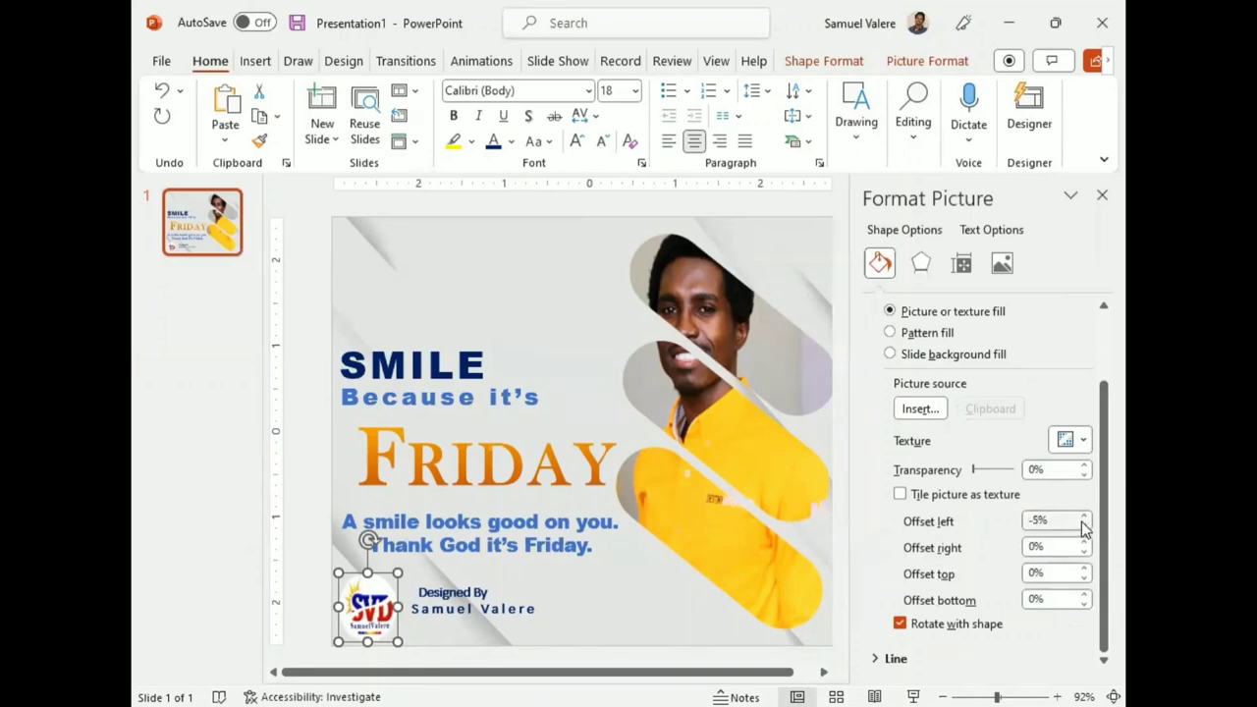
- Move the Designed By credit text box snugly beside the circular logo
{"action": "left_click", "coordinate": [468, 608]}
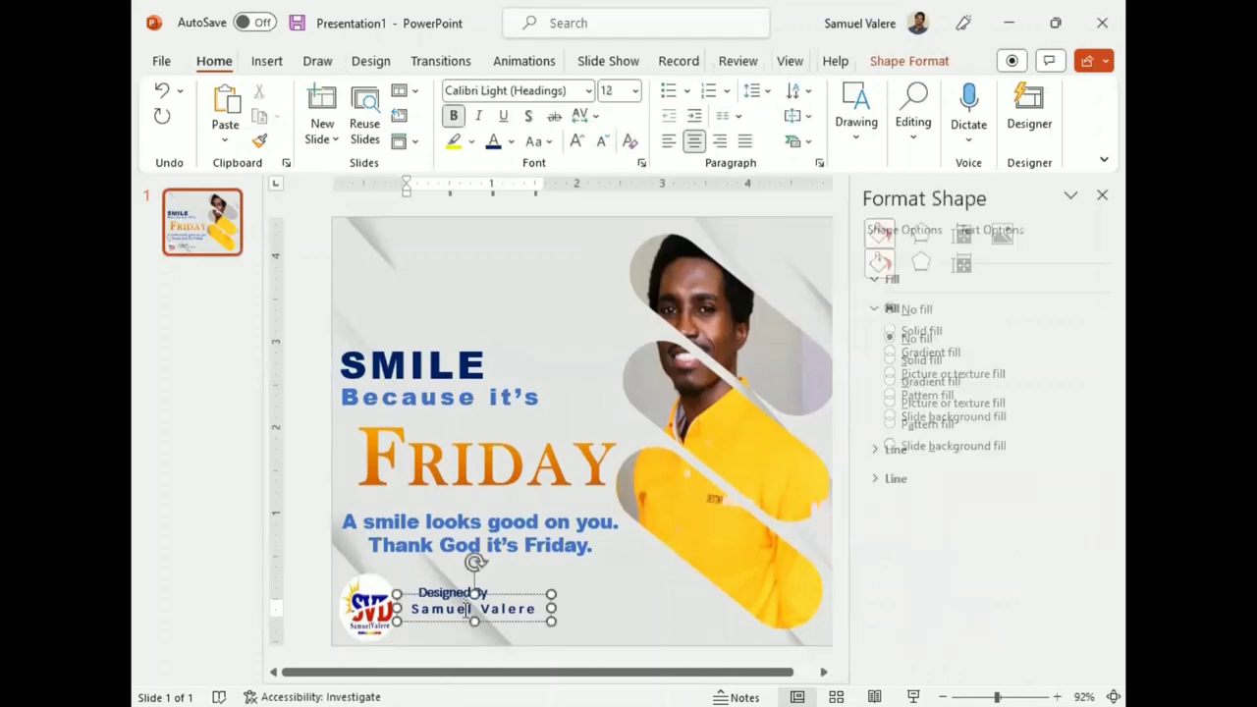
{"action": "left_click_drag", "start_coordinate": [459, 620], "coordinate": [453, 626]}
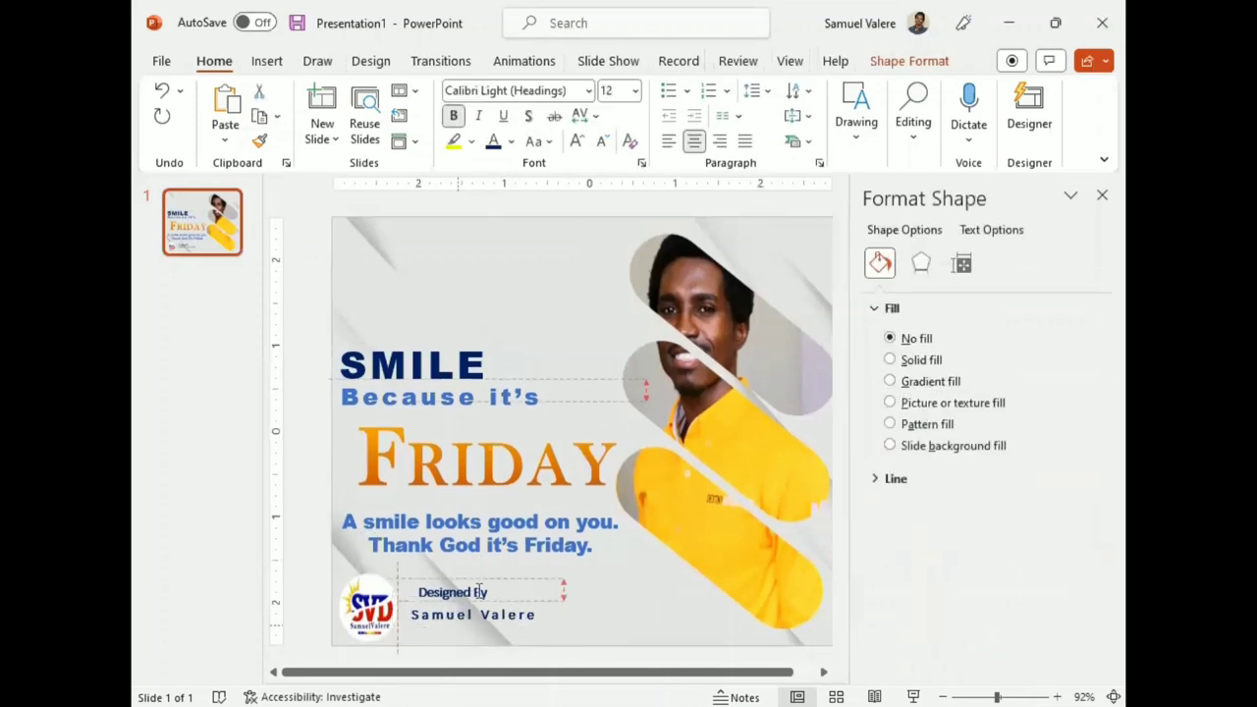
{"action": "left_click_drag", "start_coordinate": [481, 579], "coordinate": [463, 587]}
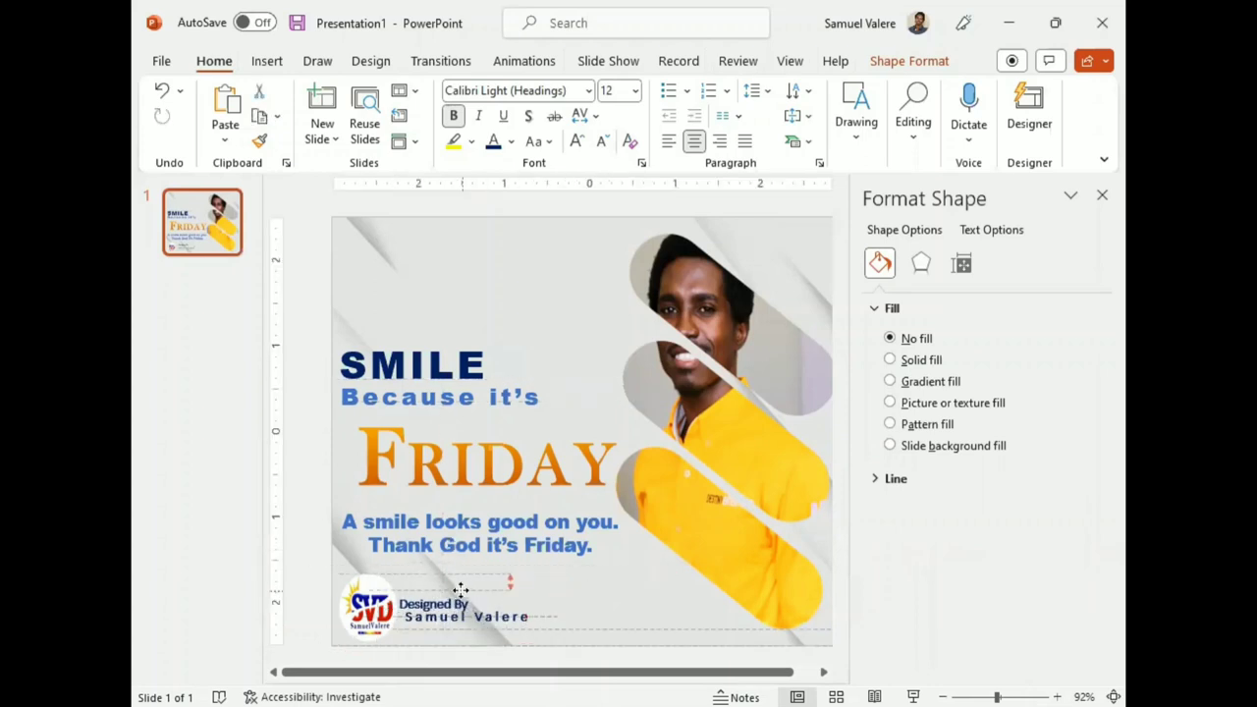
{"action": "left_click", "coordinate": [465, 591]}
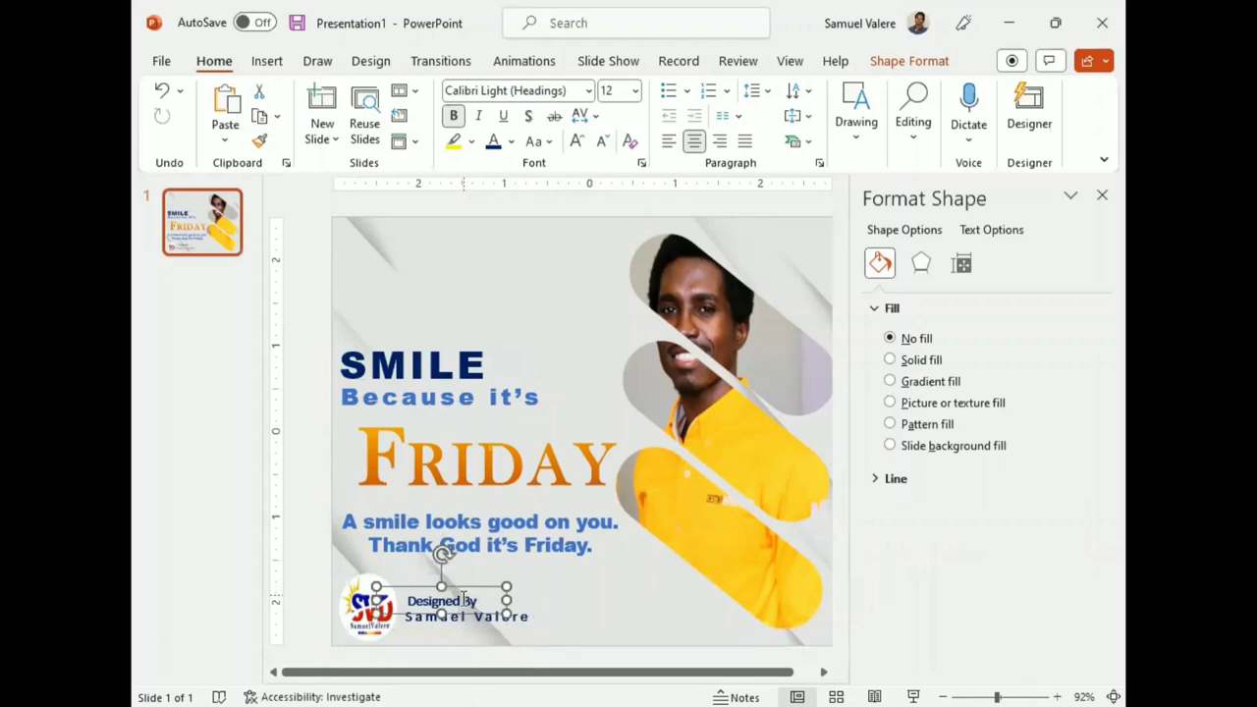
{"action": "left_click_drag", "start_coordinate": [489, 629], "coordinate": [554, 616]}
{"action": "left_click", "coordinate": [642, 593]}
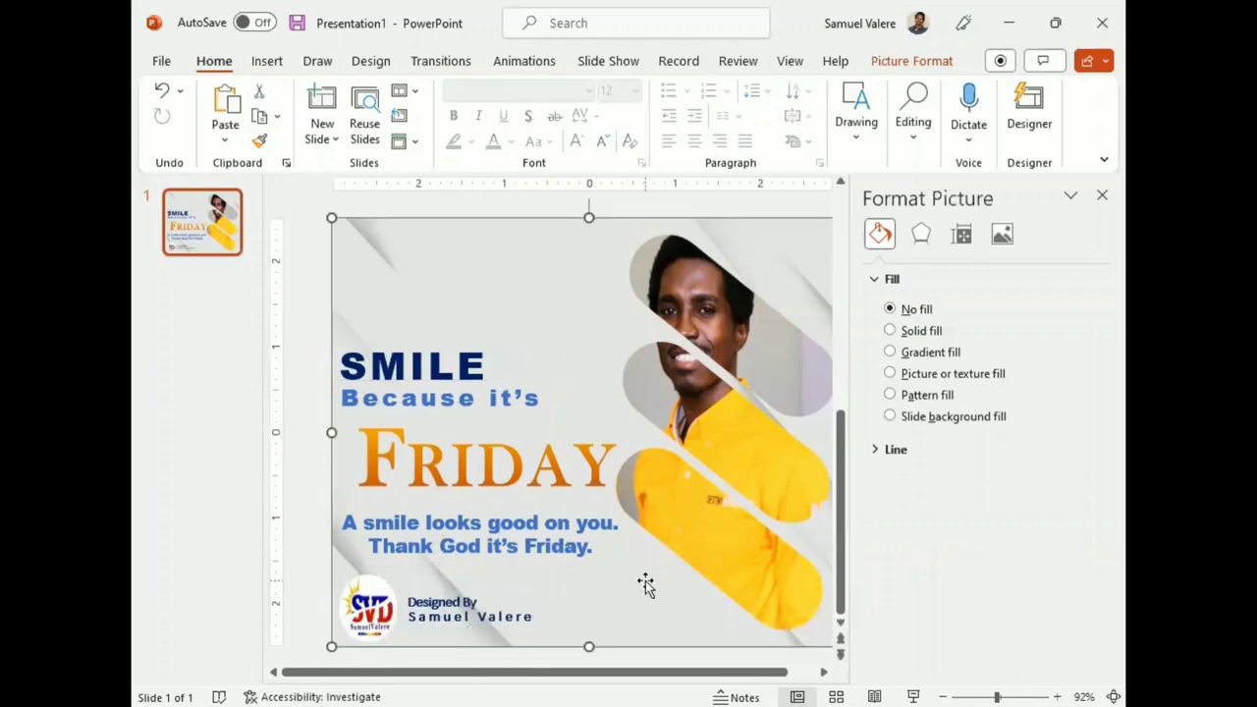